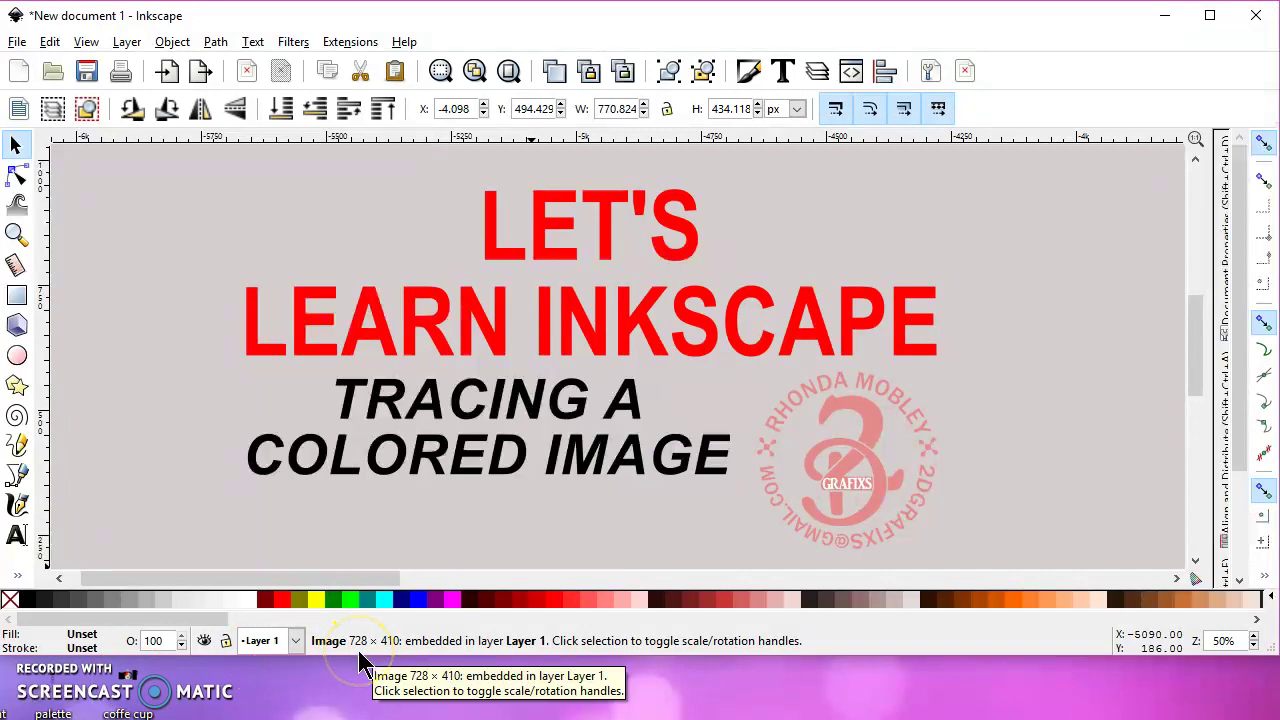
# Fit the page with the cardinal image into view, toggle its handles, and open a new Chrome tab
pyautogui.press('5')
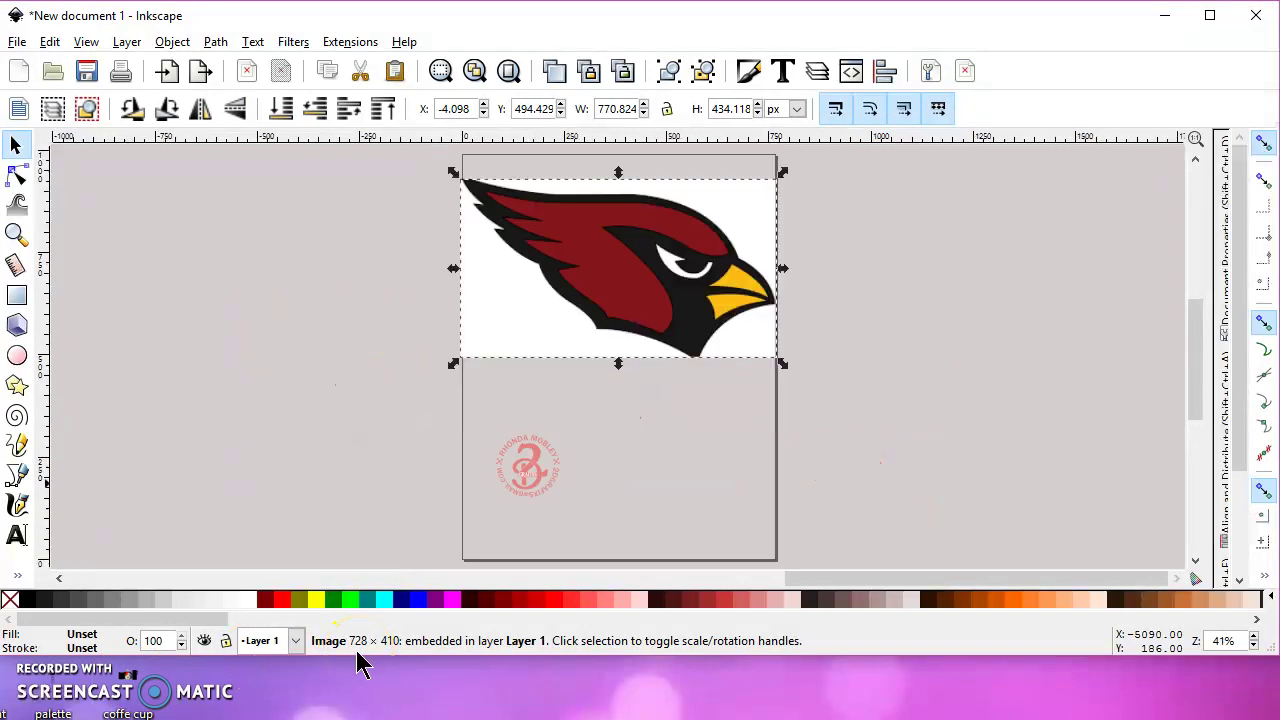
pyautogui.click(742, 226)
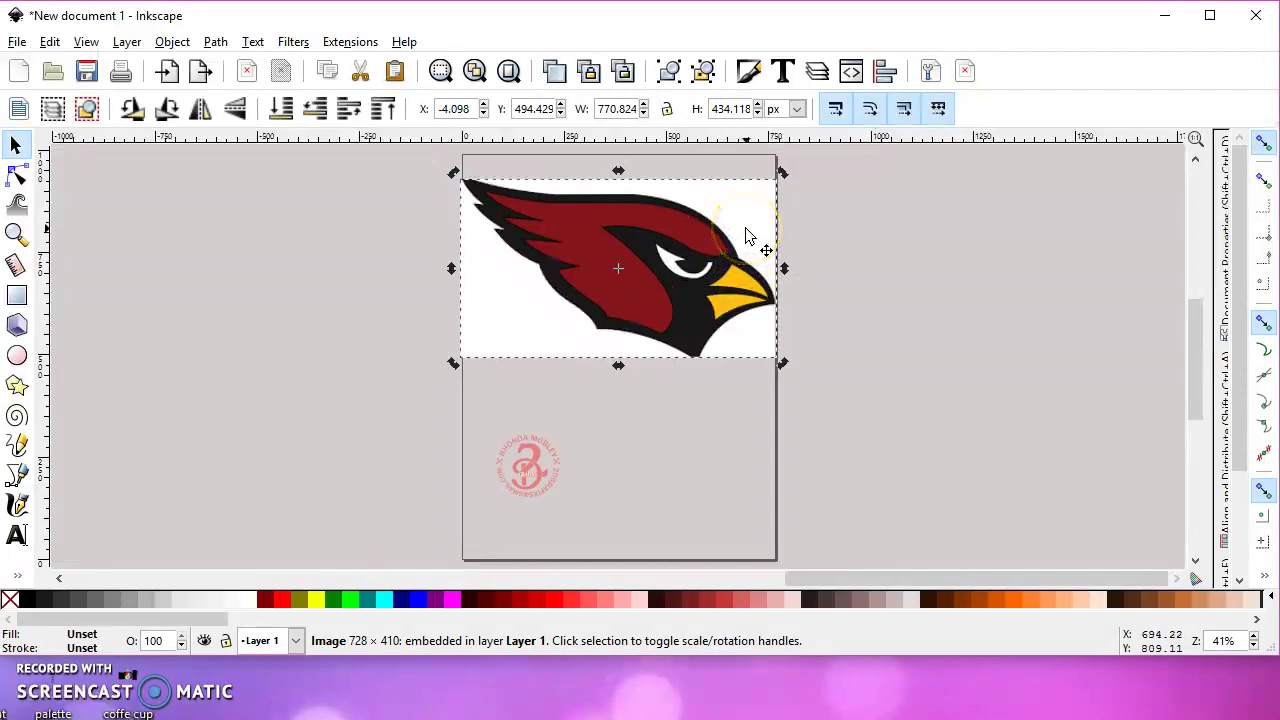
pyautogui.click(745, 235)
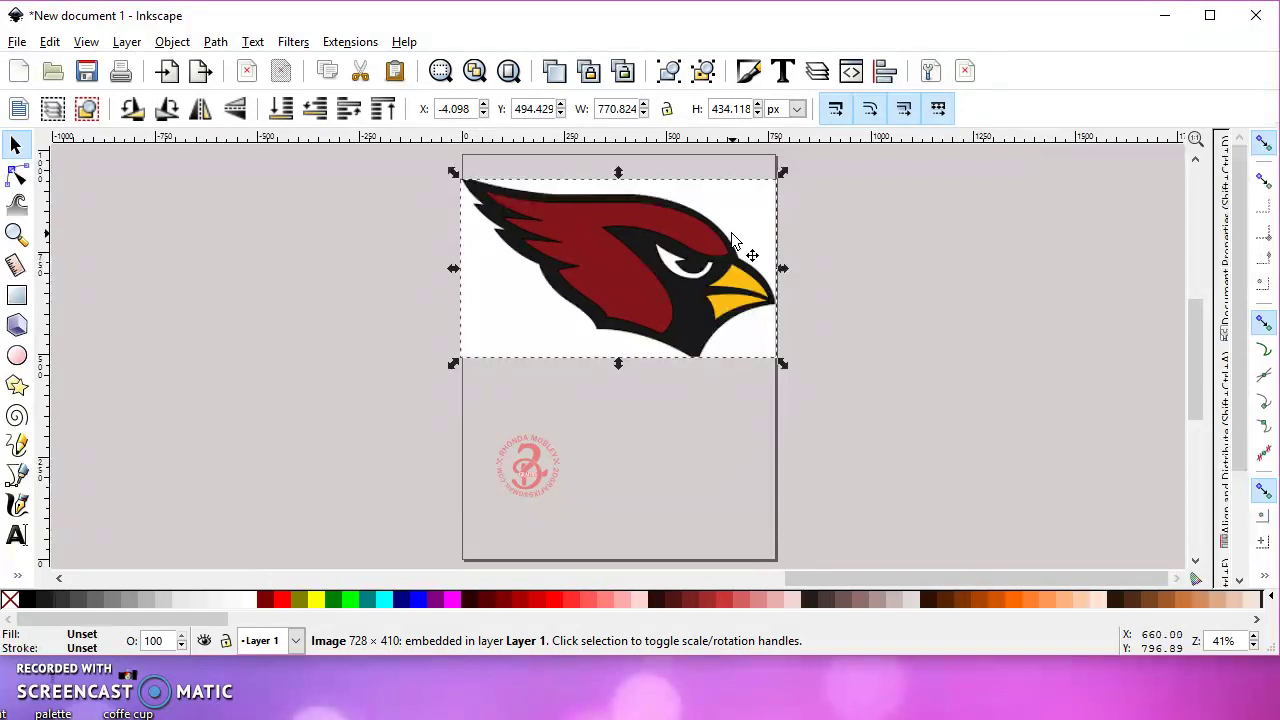
pyautogui.click(707, 264)
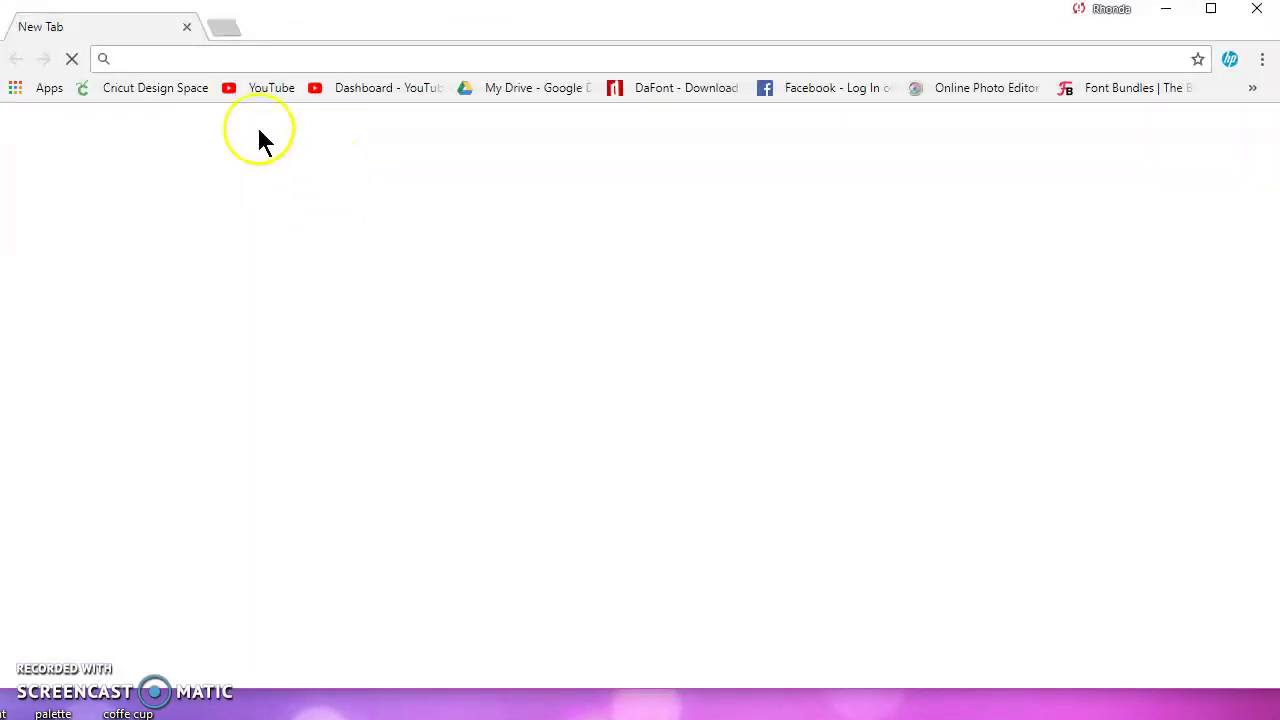
# Search Google Images for 'nfl logos', then close Chrome to return to Inkscape
pyautogui.write('nfl logo')
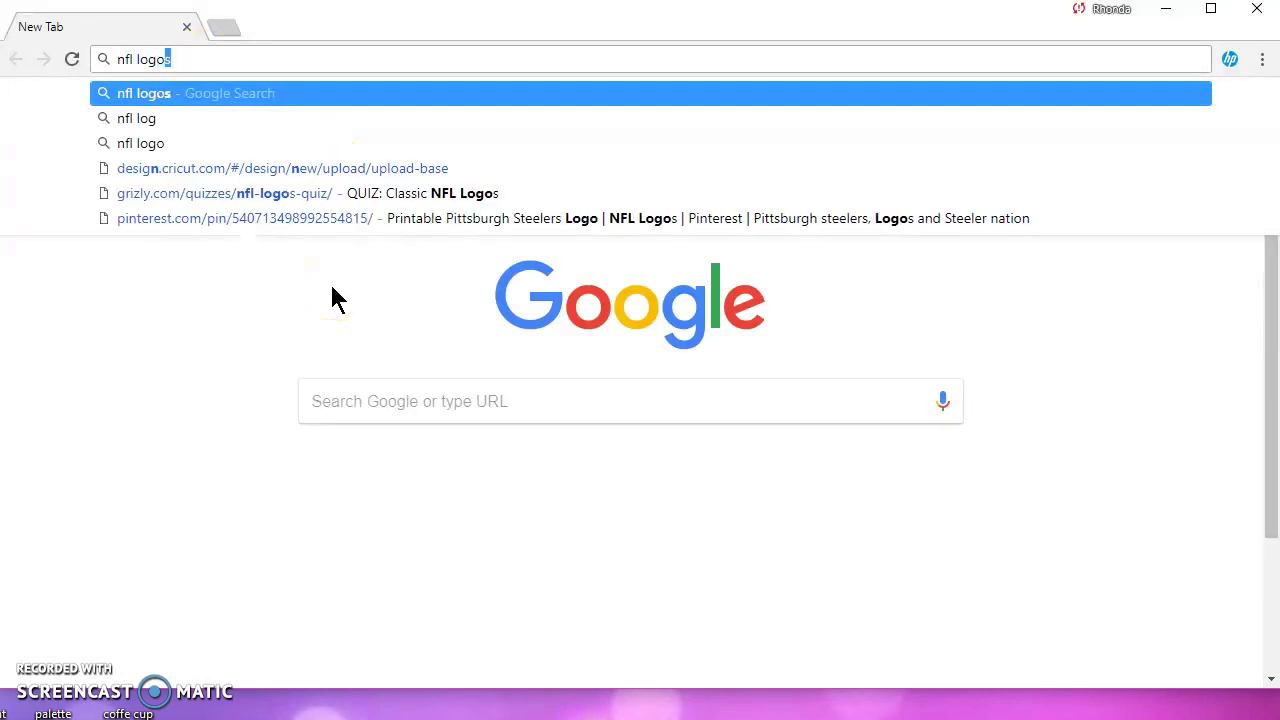
pyautogui.press('Return')
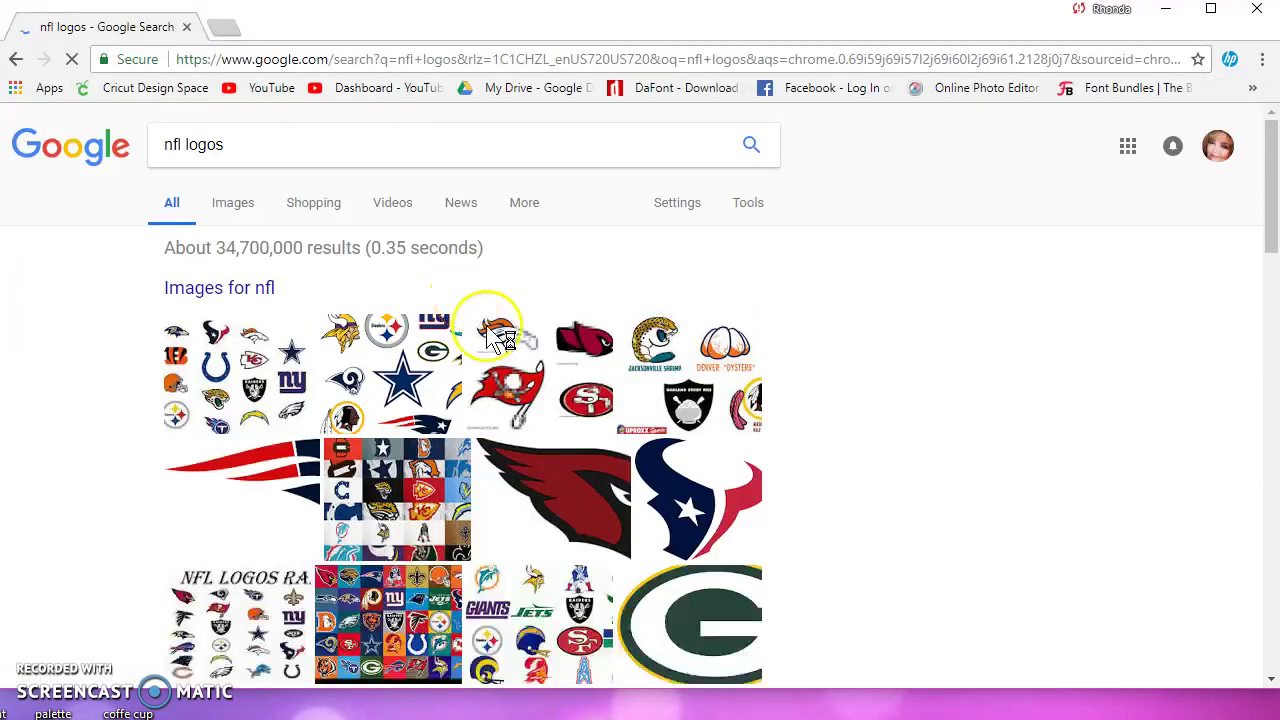
pyautogui.click(240, 206)
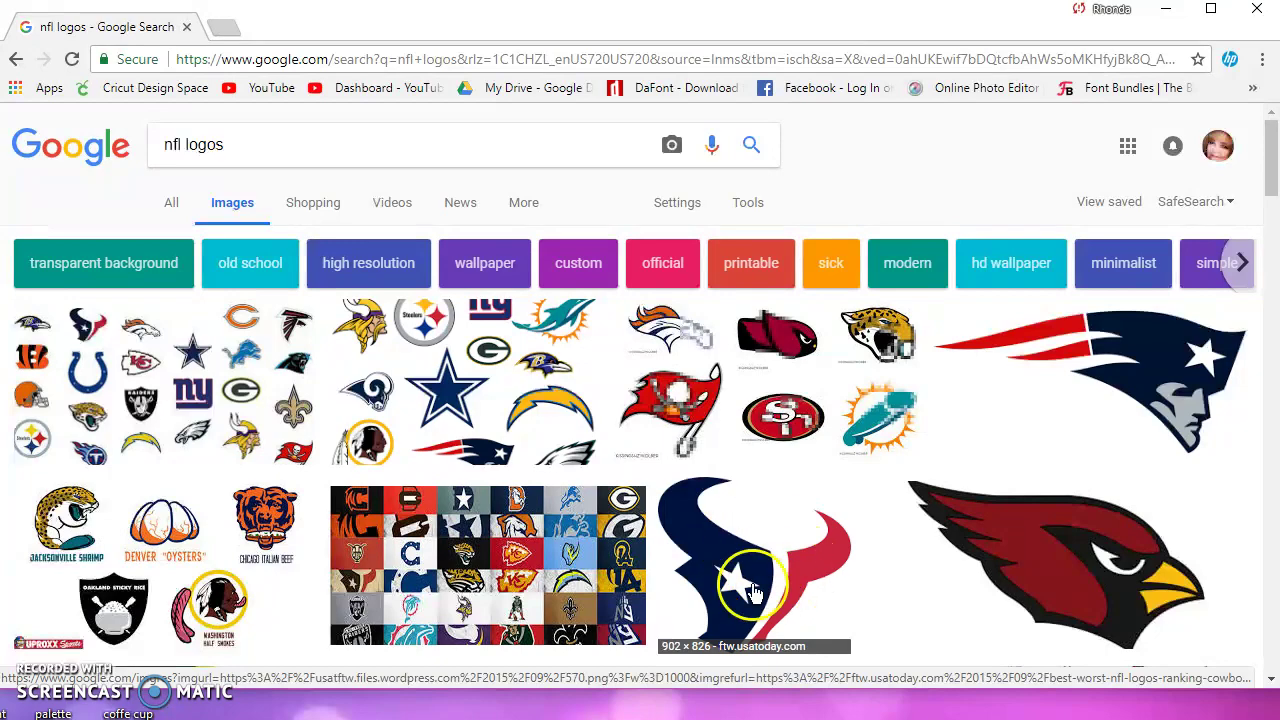
pyautogui.click(1262, 20)
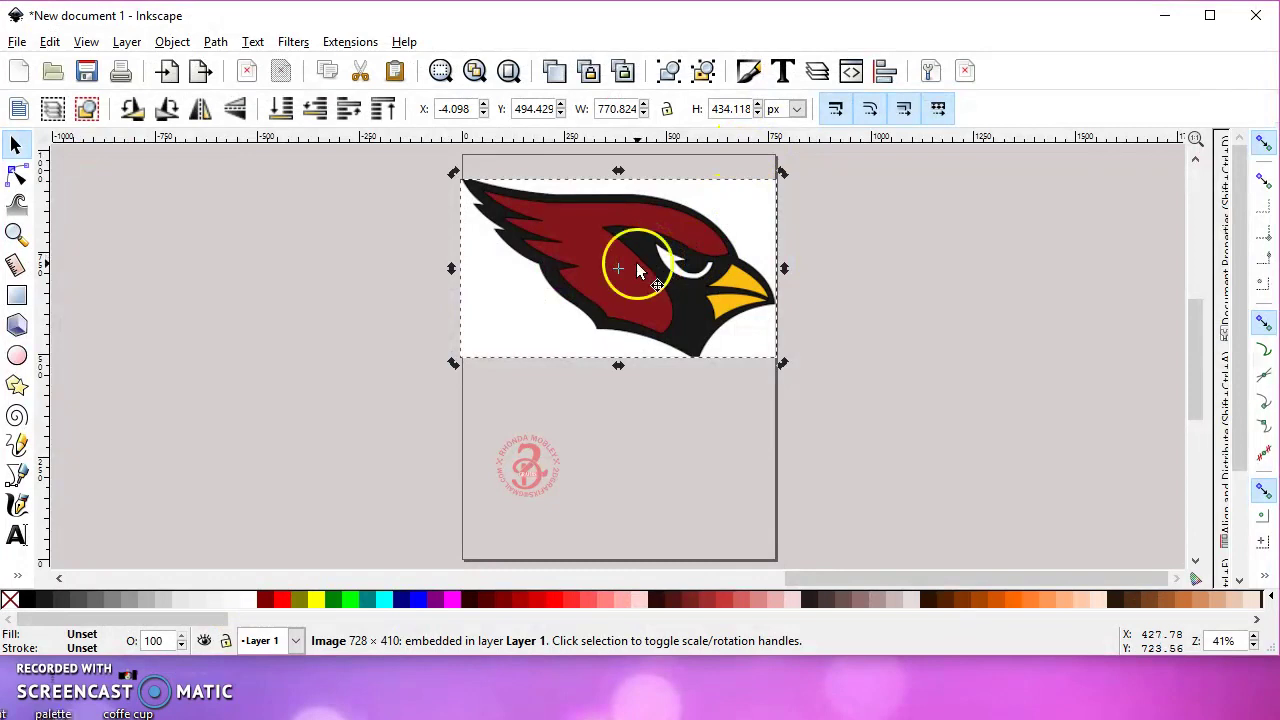
# Open Trace Bitmap as a floating dialog and preview a multi-scan Colors trace
pyautogui.click(213, 44)
pyautogui.click(243, 107)
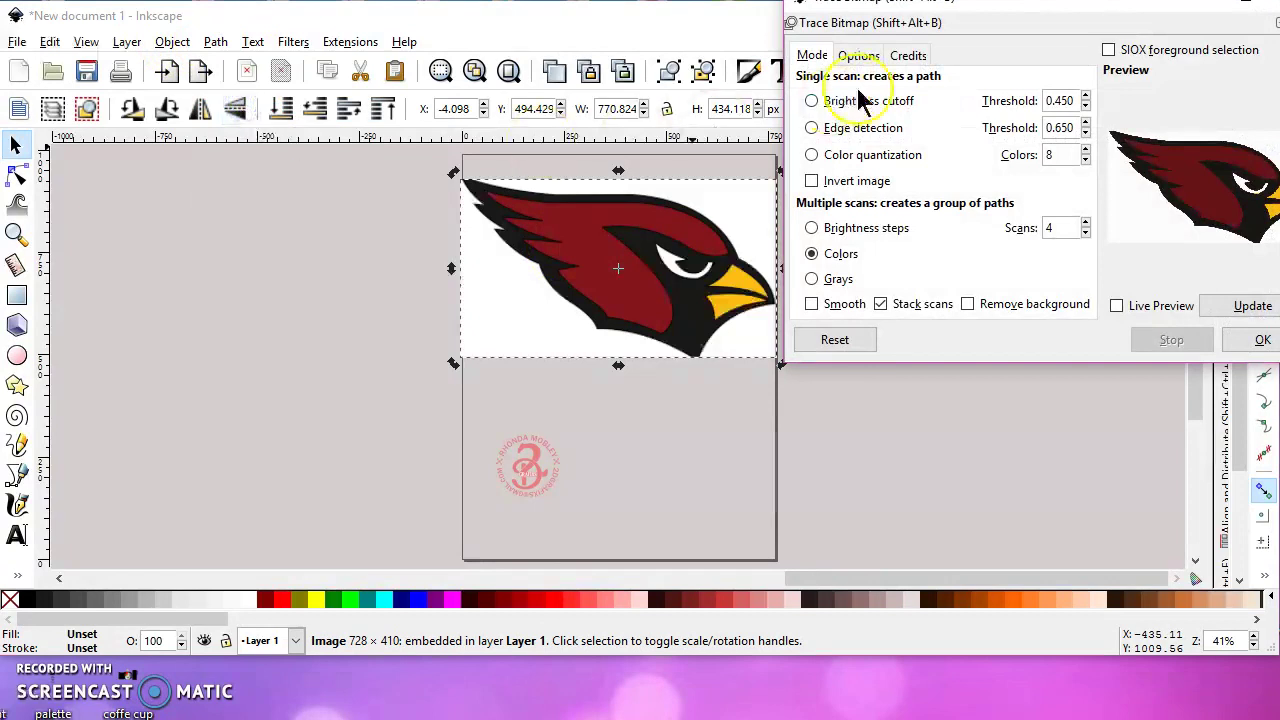
pyautogui.moveTo(1017, 17); pyautogui.dragTo(979, 39)
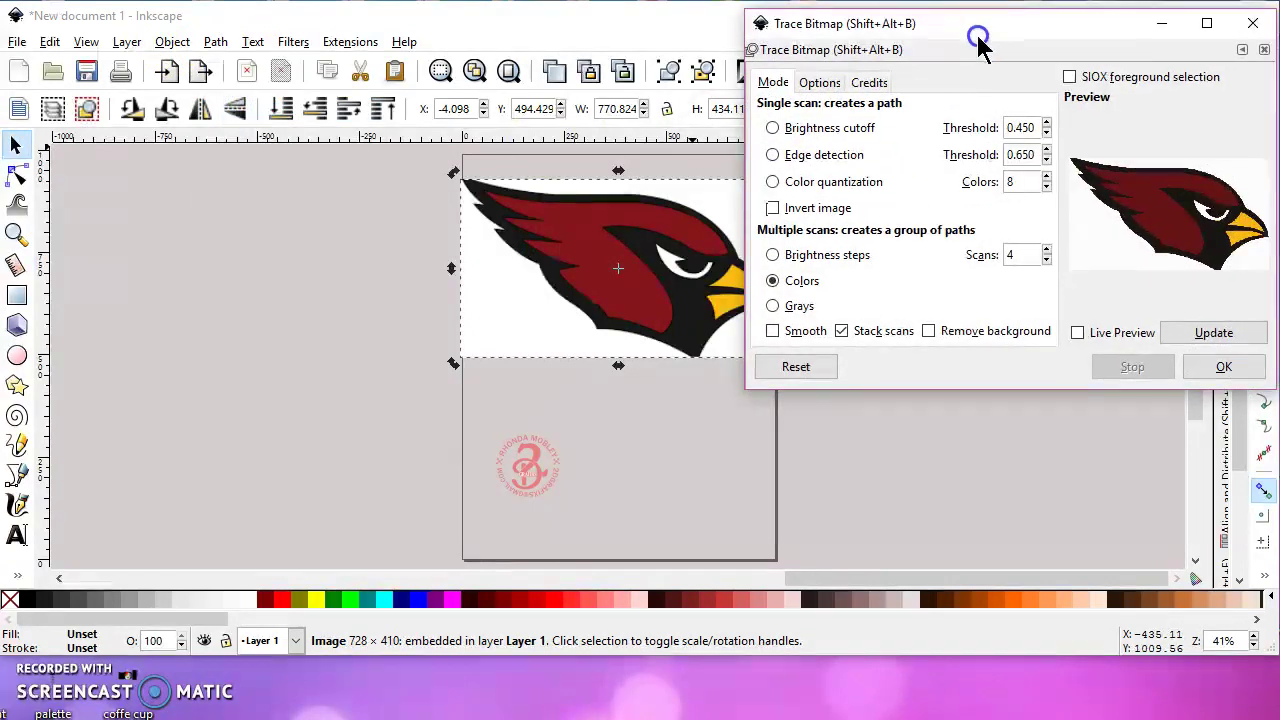
pyautogui.click(772, 121)
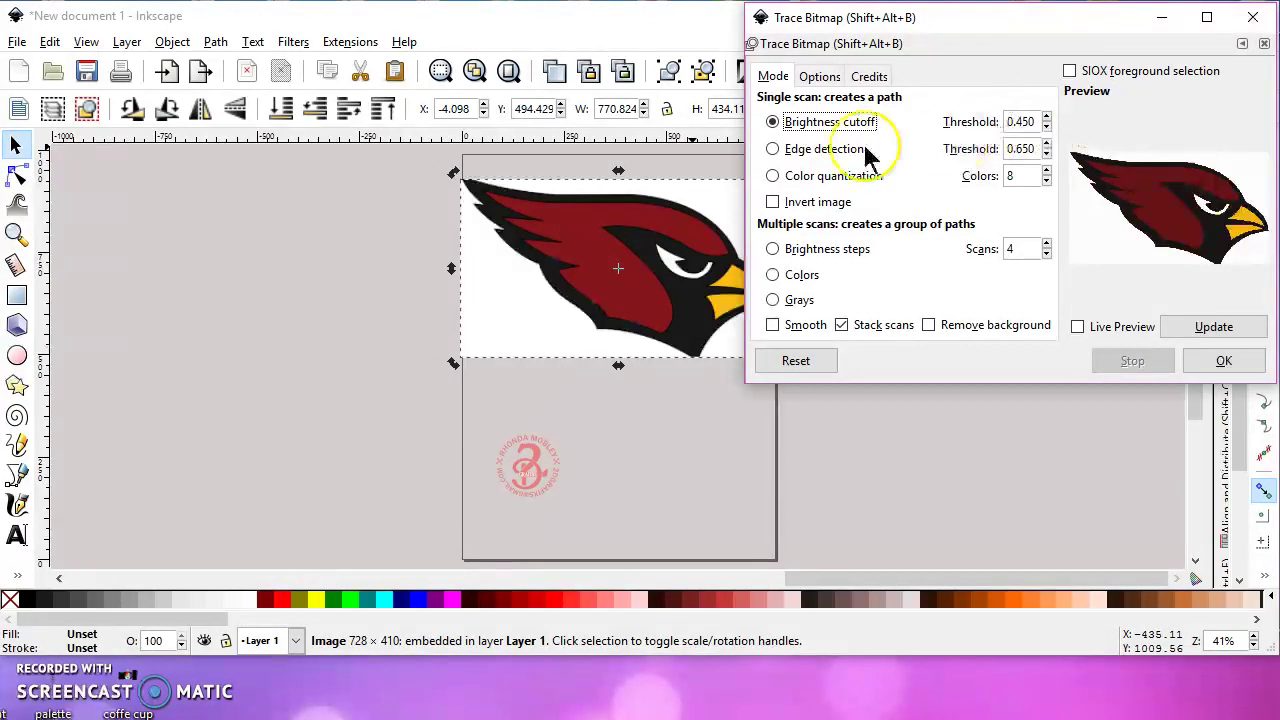
pyautogui.click(772, 276)
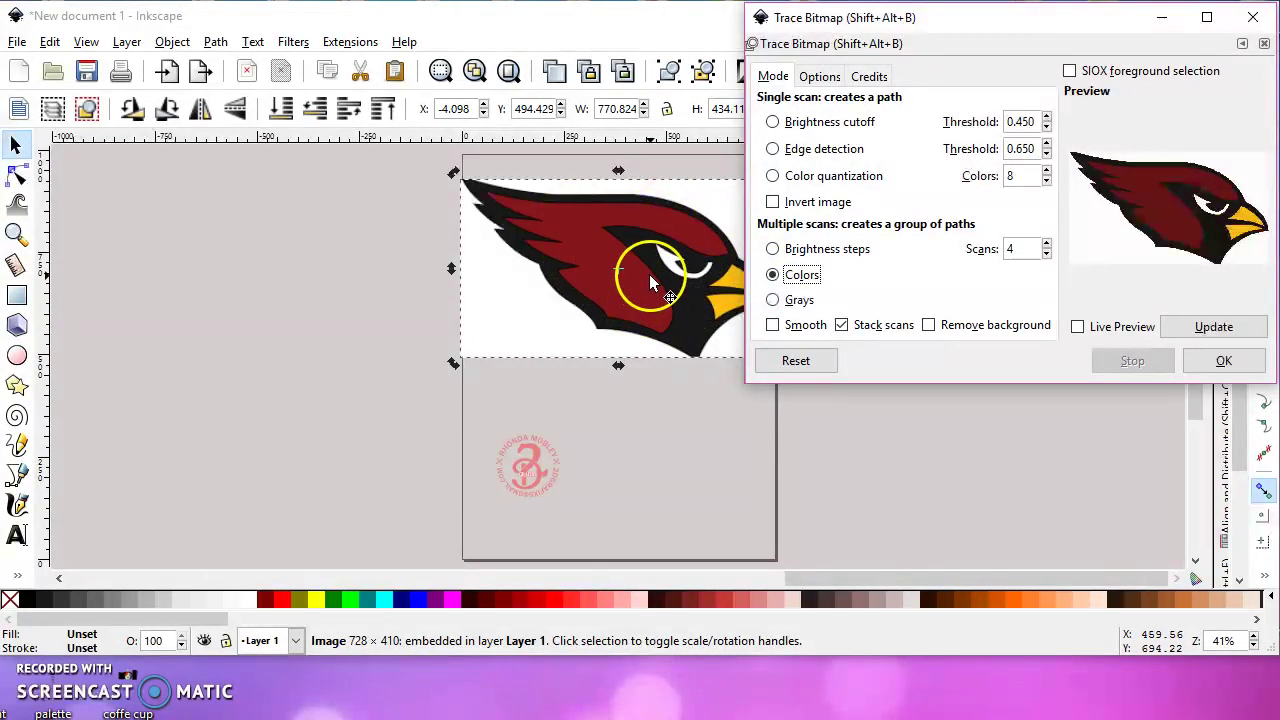
pyautogui.click(1195, 329)
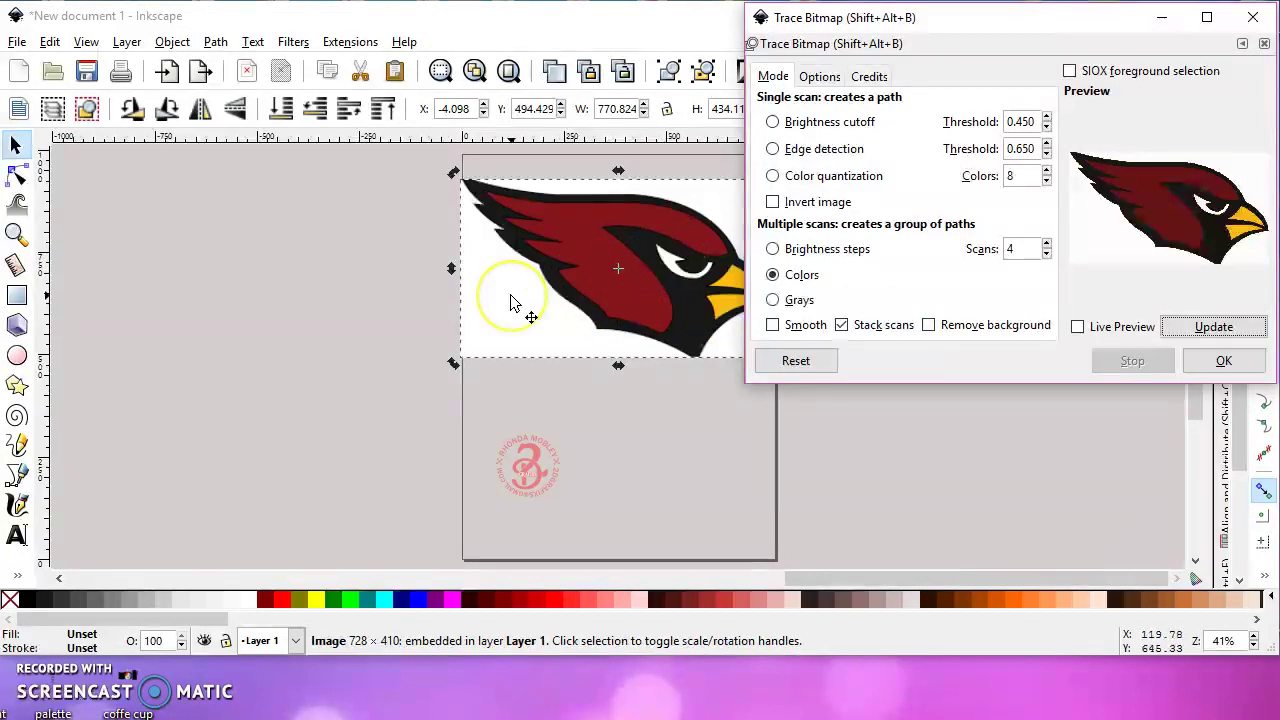
# Enable Remove background, run the colour trace, and drag the original bitmap left off the page
pyautogui.click(929, 326)
pyautogui.click(1210, 326)
pyautogui.click(1223, 360)
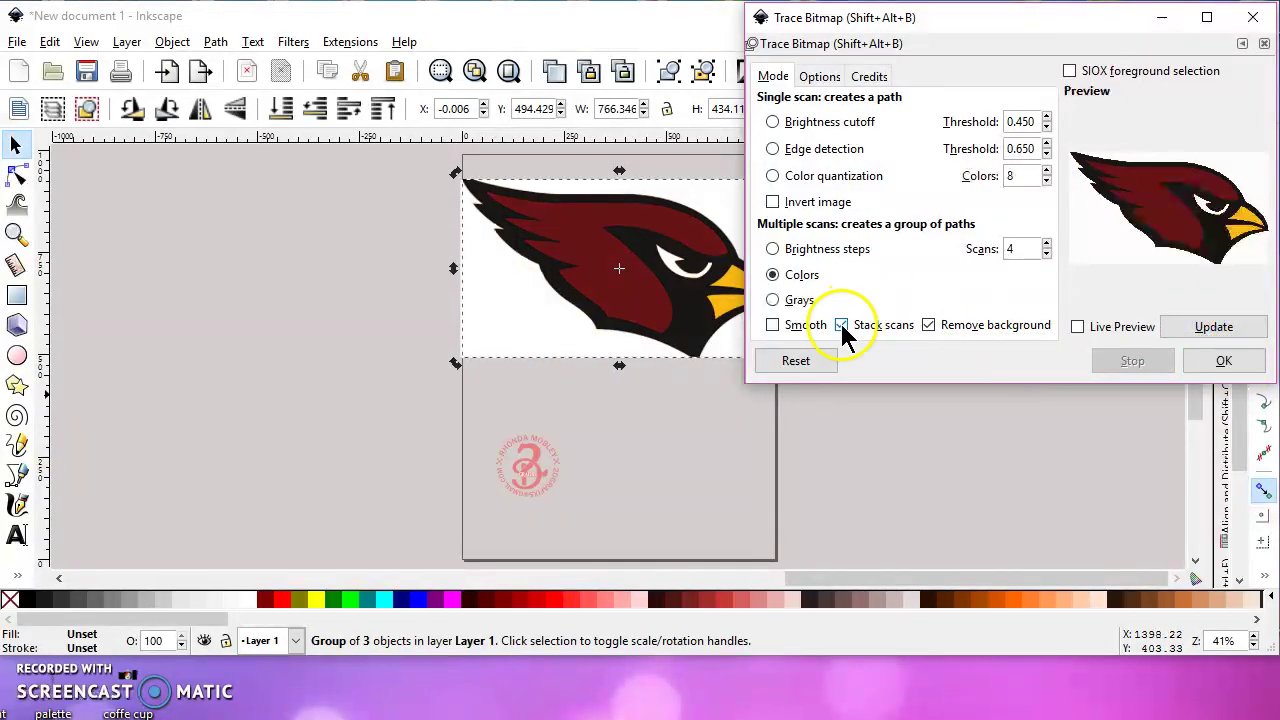
pyautogui.moveTo(532, 308); pyautogui.dragTo(156, 330)
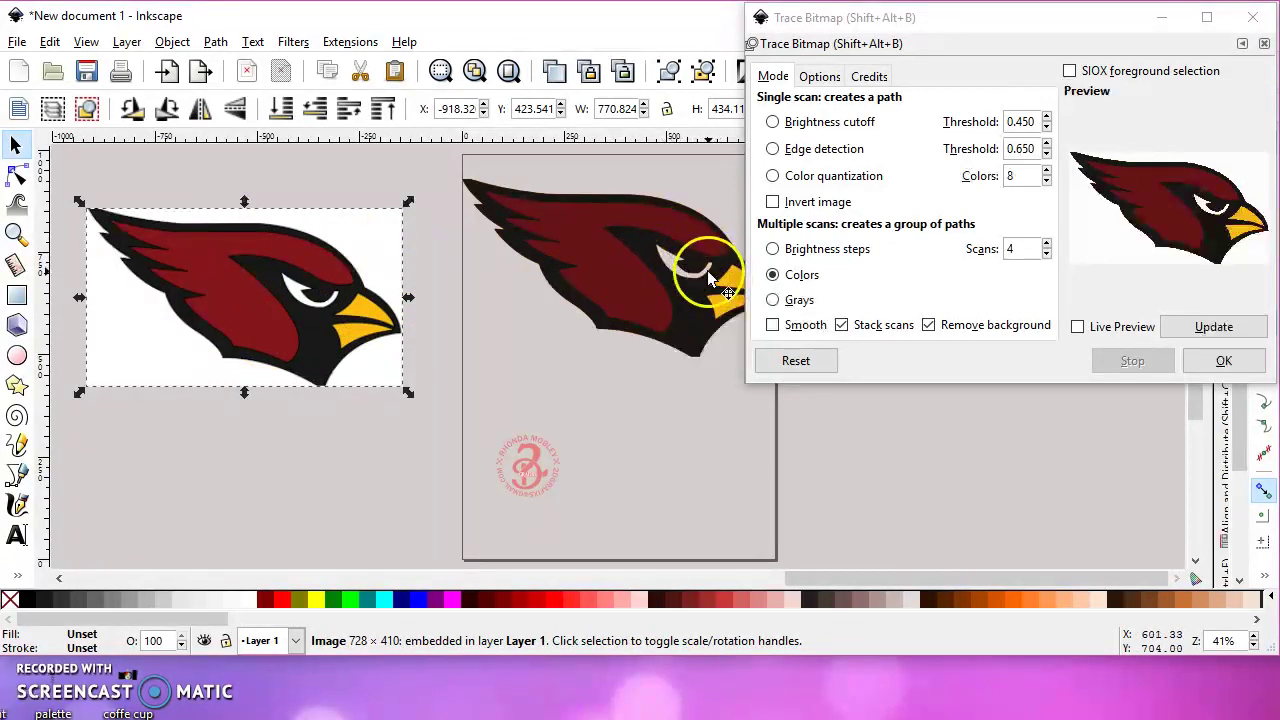
# Undo the trace and reselect the cardinal bitmap, nudging it slightly left
pyautogui.hotkey('ctrl', 'z')
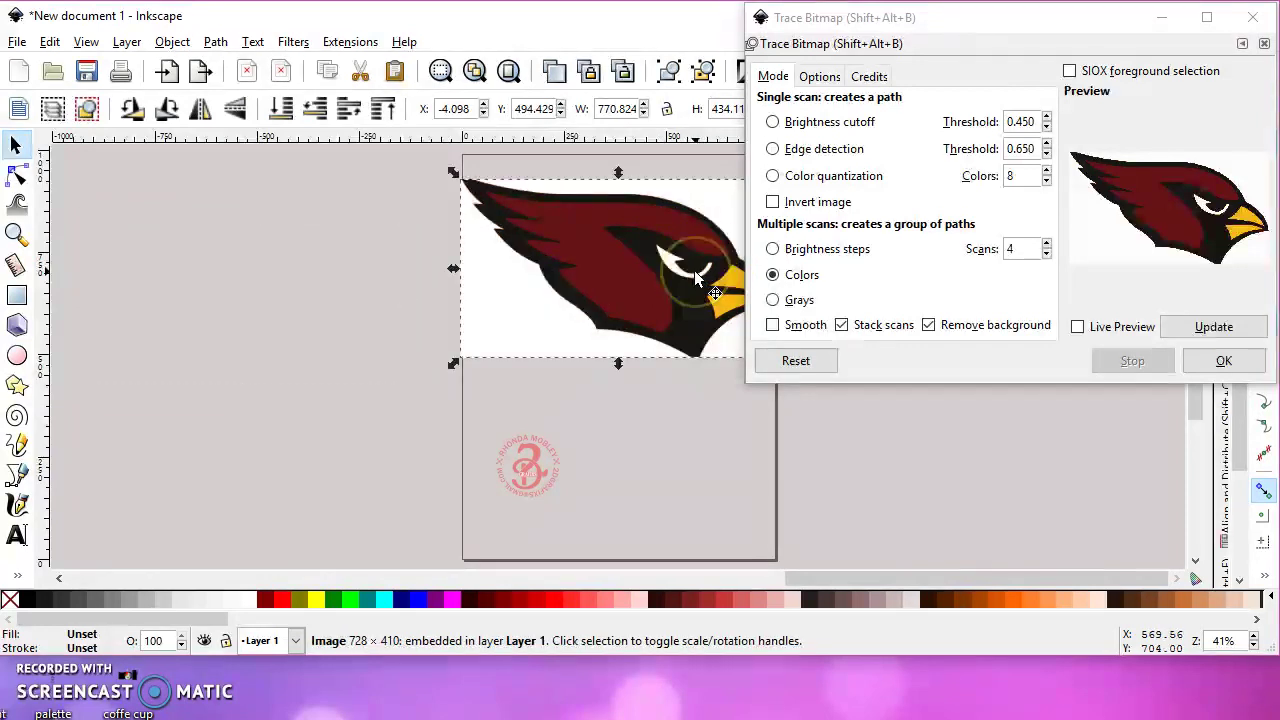
pyautogui.click(547, 305)
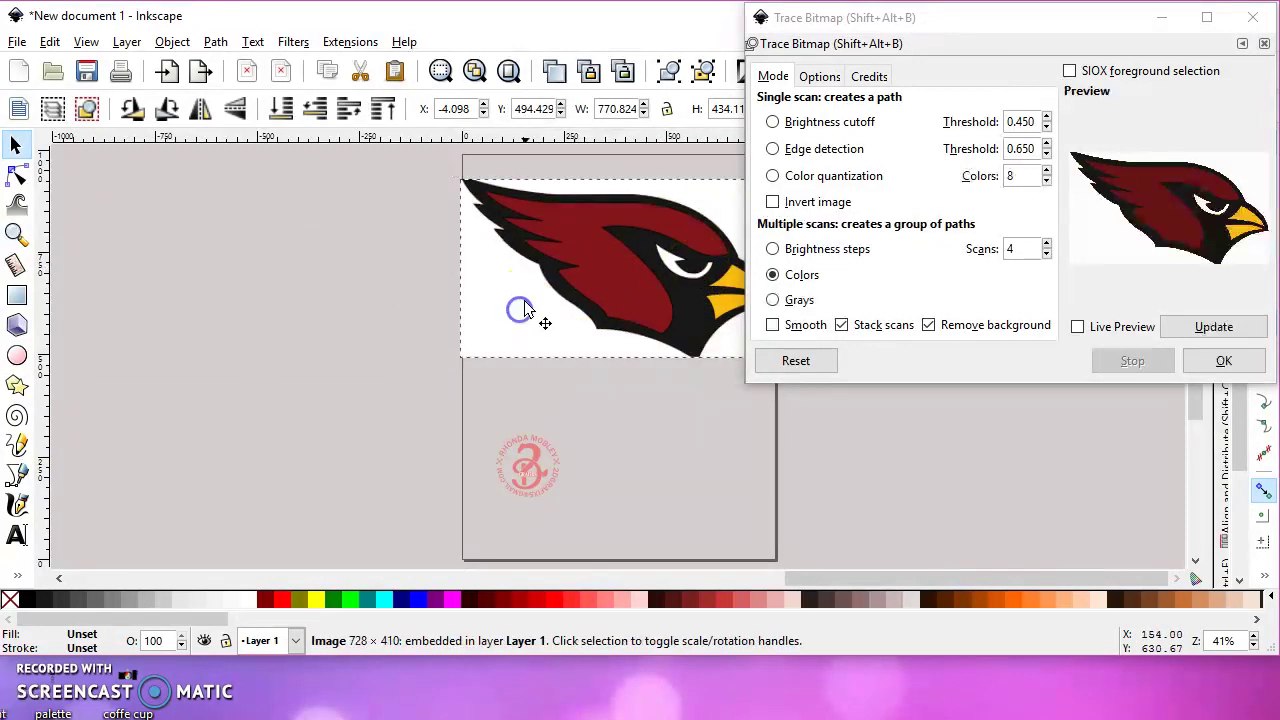
pyautogui.click(500, 286)
pyautogui.moveTo(508, 286)
pyautogui.mouseDown()
pyautogui.moveTo(414, 300)
pyautogui.moveTo(497, 266)
pyautogui.mouseUp()
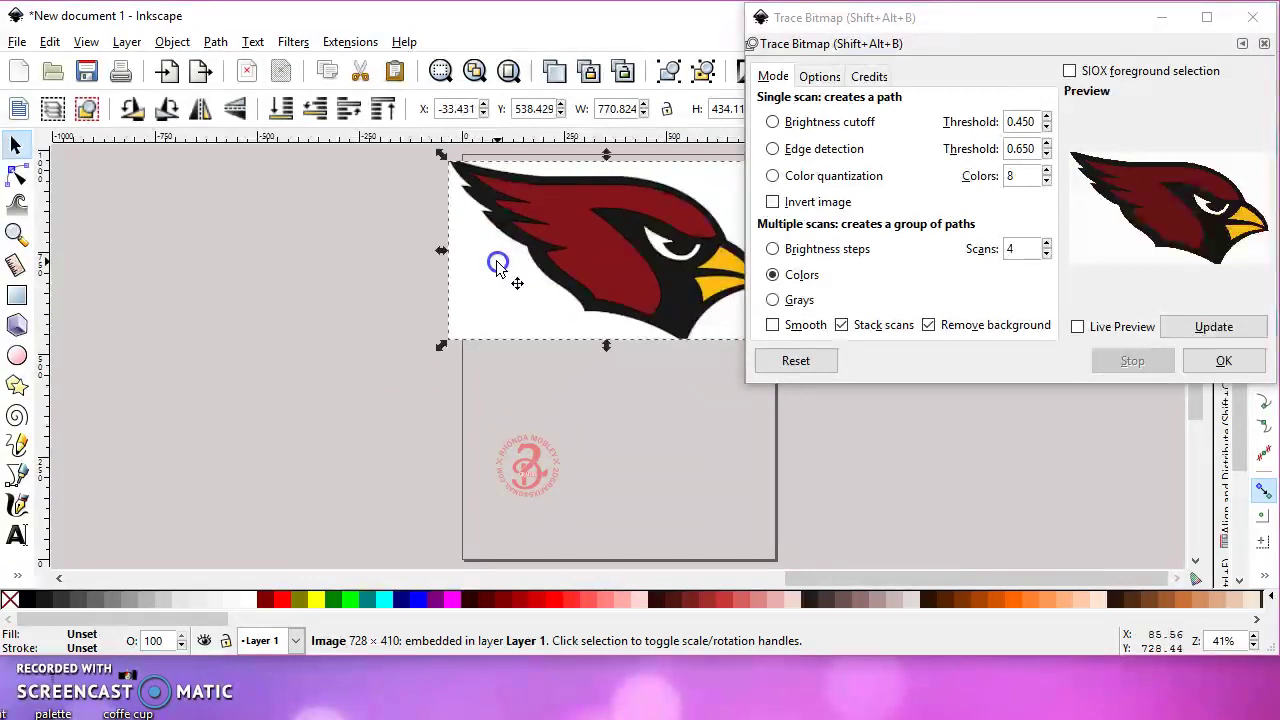
# Retrace with Remove background unchecked to get four colour objects, then close the dialog
pyautogui.click(929, 325)
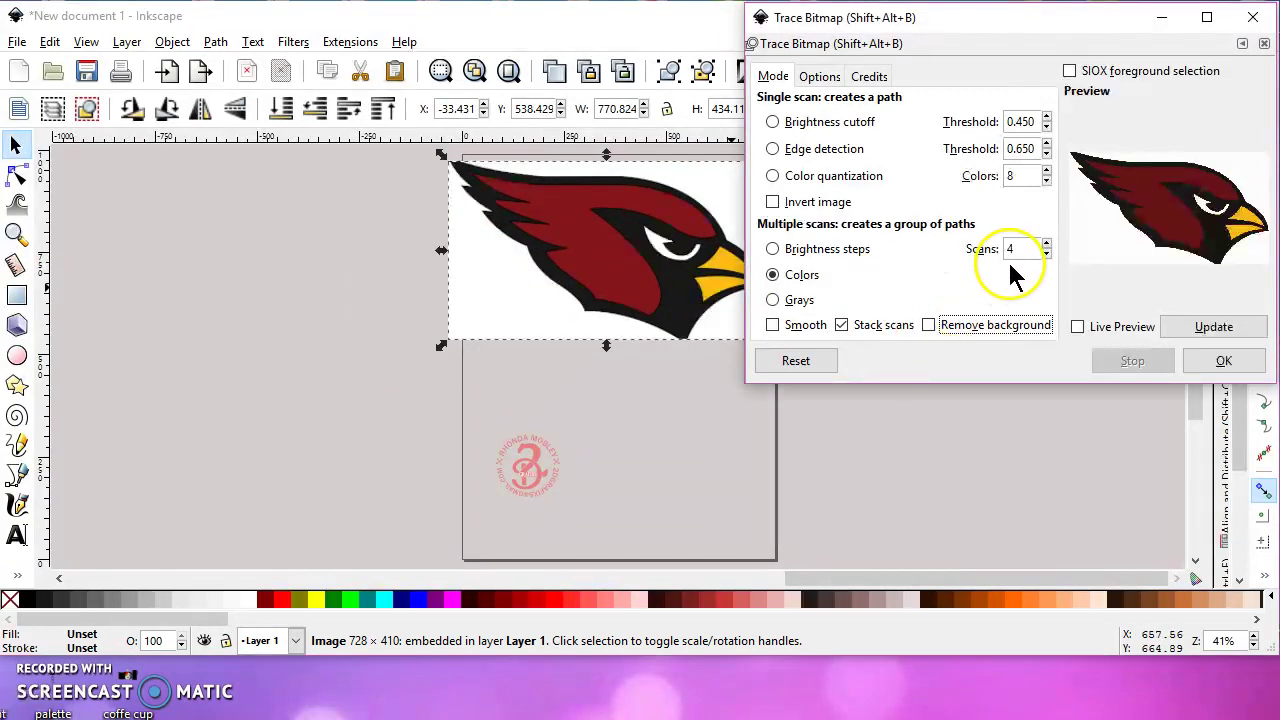
pyautogui.click(1240, 334)
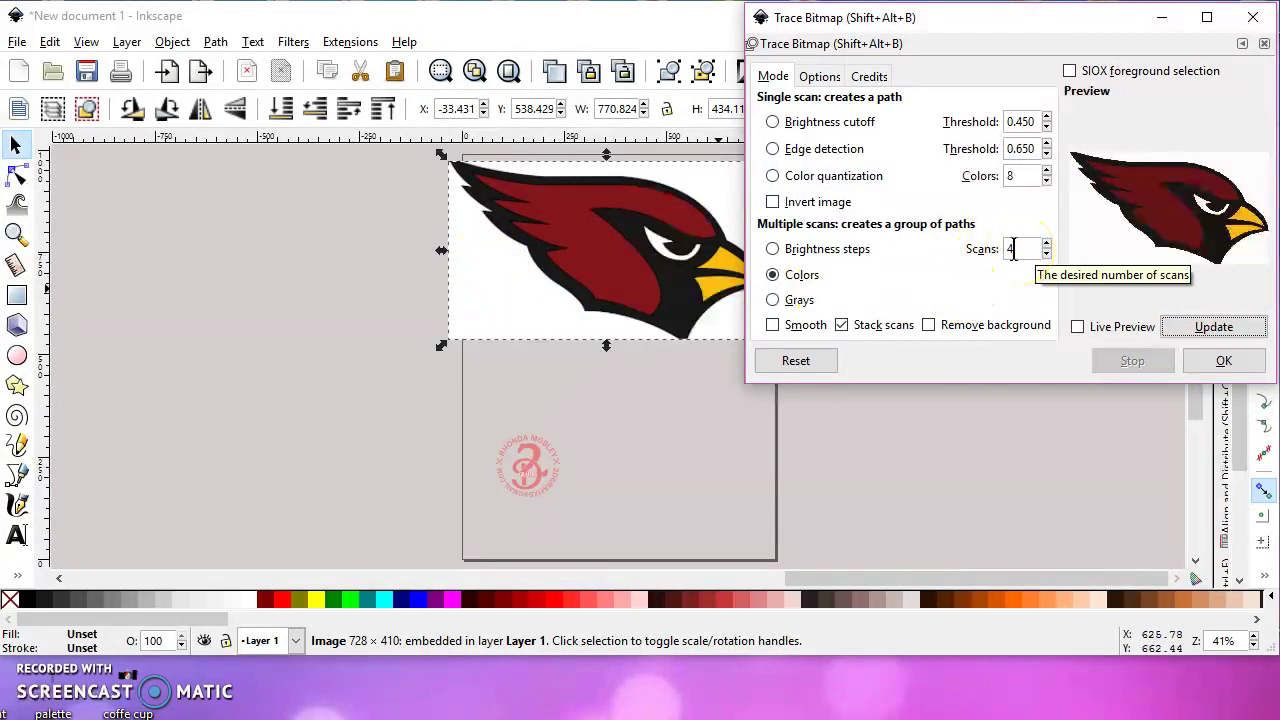
pyautogui.click(1180, 327)
pyautogui.click(1225, 361)
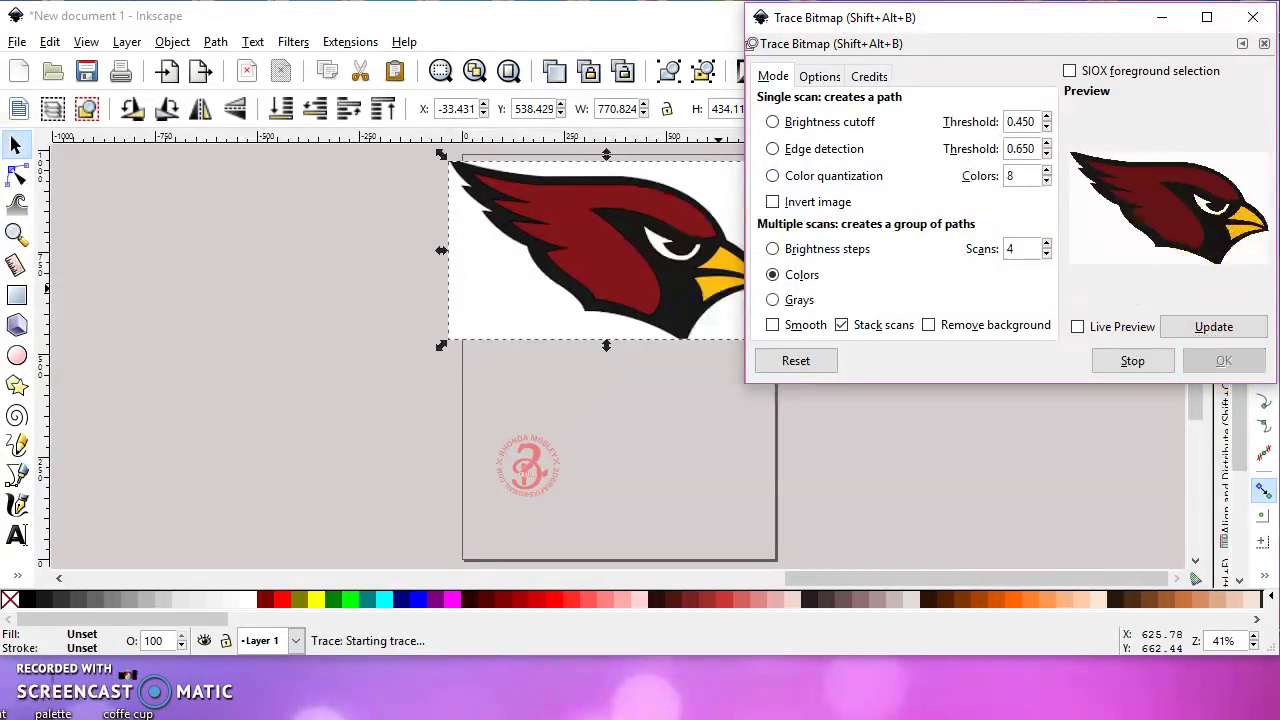
pyautogui.click(1253, 17)
# Move the traced group left of the page and the original bitmap to the right
pyautogui.moveTo(716, 224)
pyautogui.mouseDown()
pyautogui.moveTo(410, 245)
pyautogui.moveTo(357, 274)
pyautogui.mouseUp()
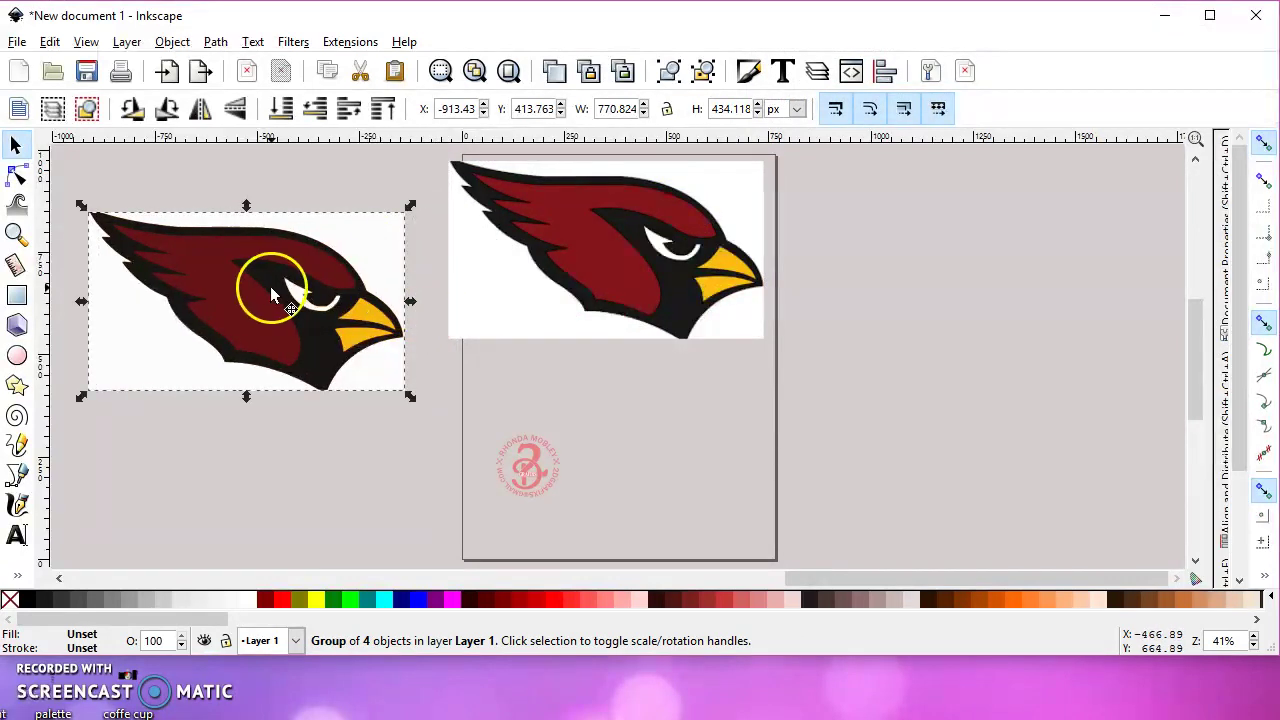
pyautogui.click(505, 285)
pyautogui.moveTo(499, 288); pyautogui.dragTo(826, 331)
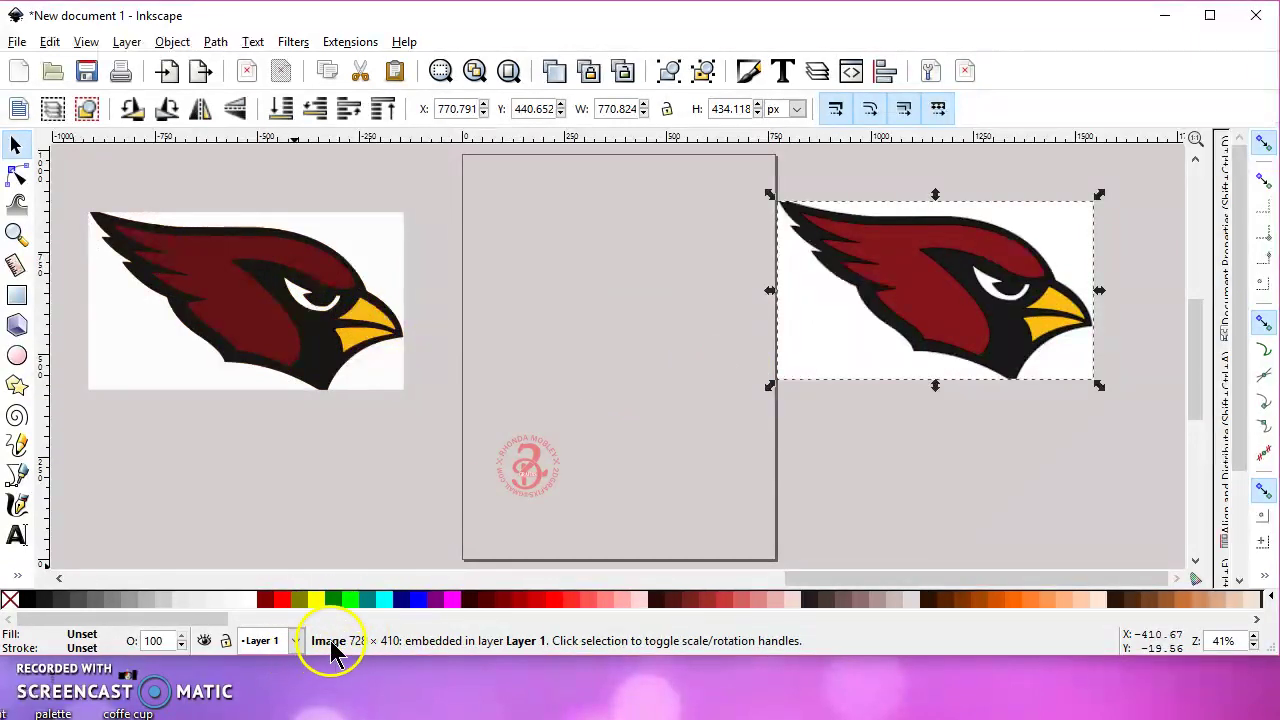
# Delete the original bitmap, bring the traced cardinal onto the page, and ungroup it into four paths
pyautogui.press('Delete')
pyautogui.moveTo(177, 343); pyautogui.dragTo(530, 315)
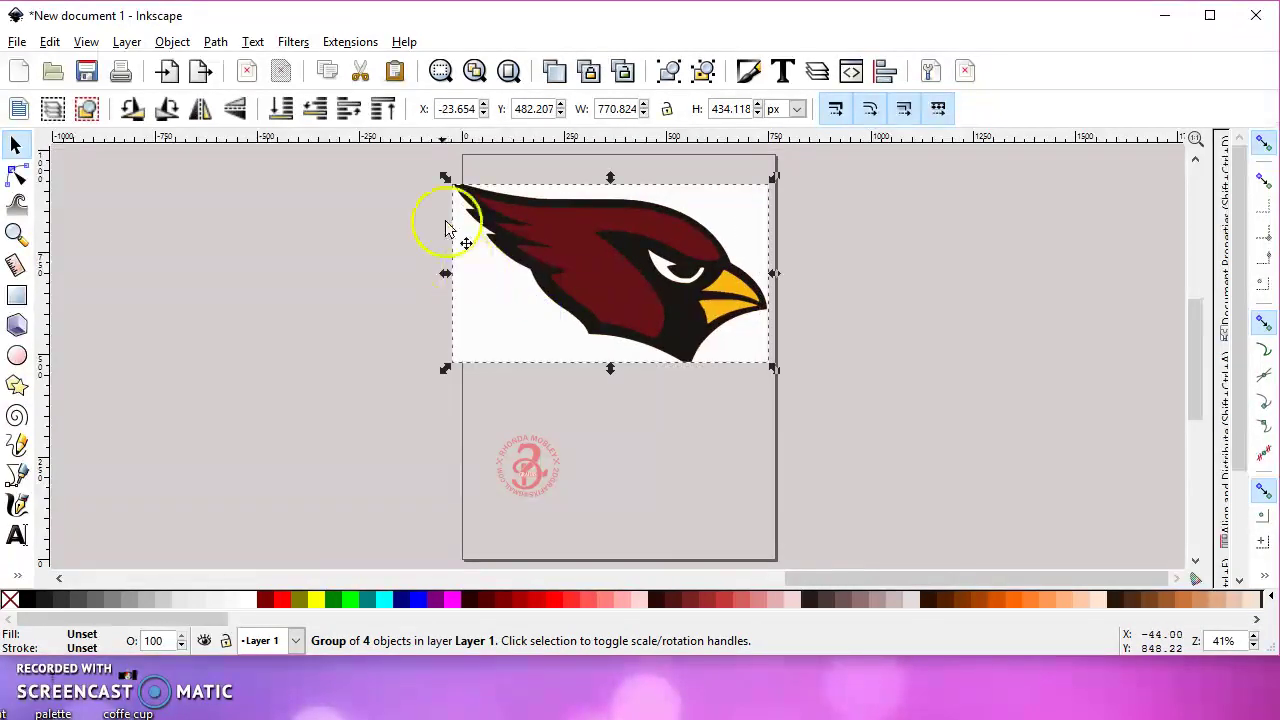
pyautogui.click(705, 78)
pyautogui.click(705, 78)
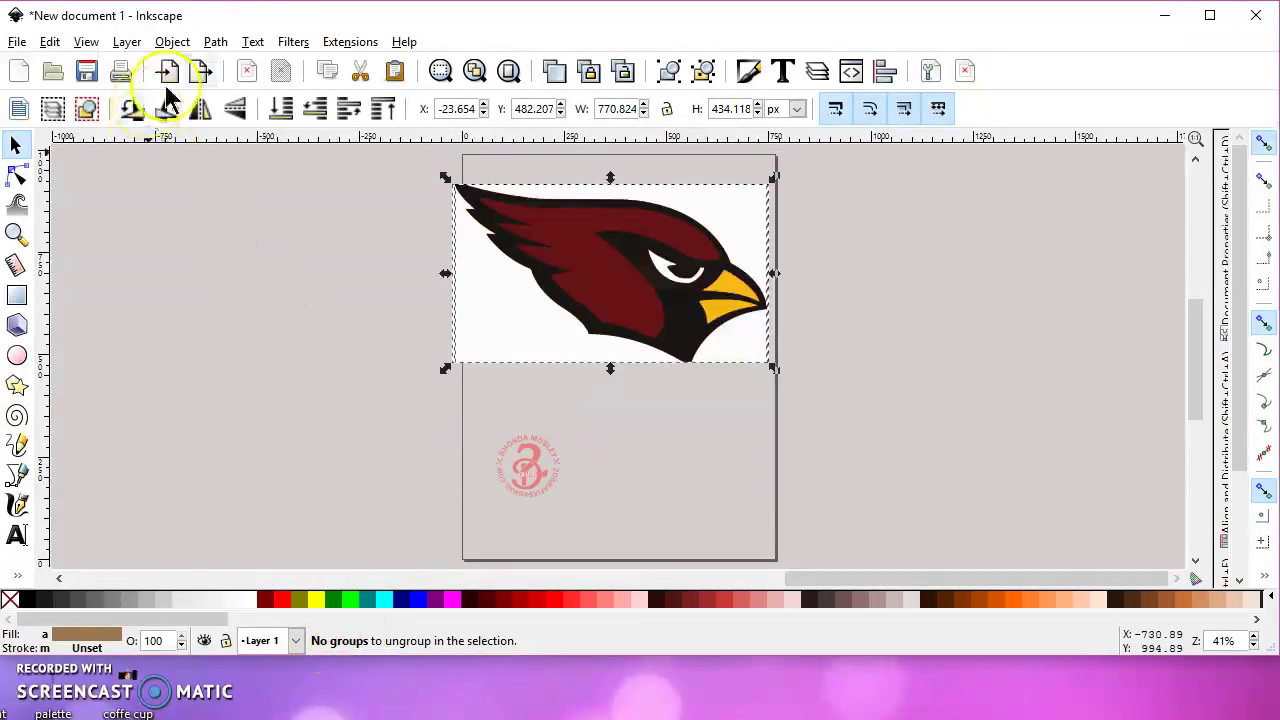
pyautogui.click(222, 46)
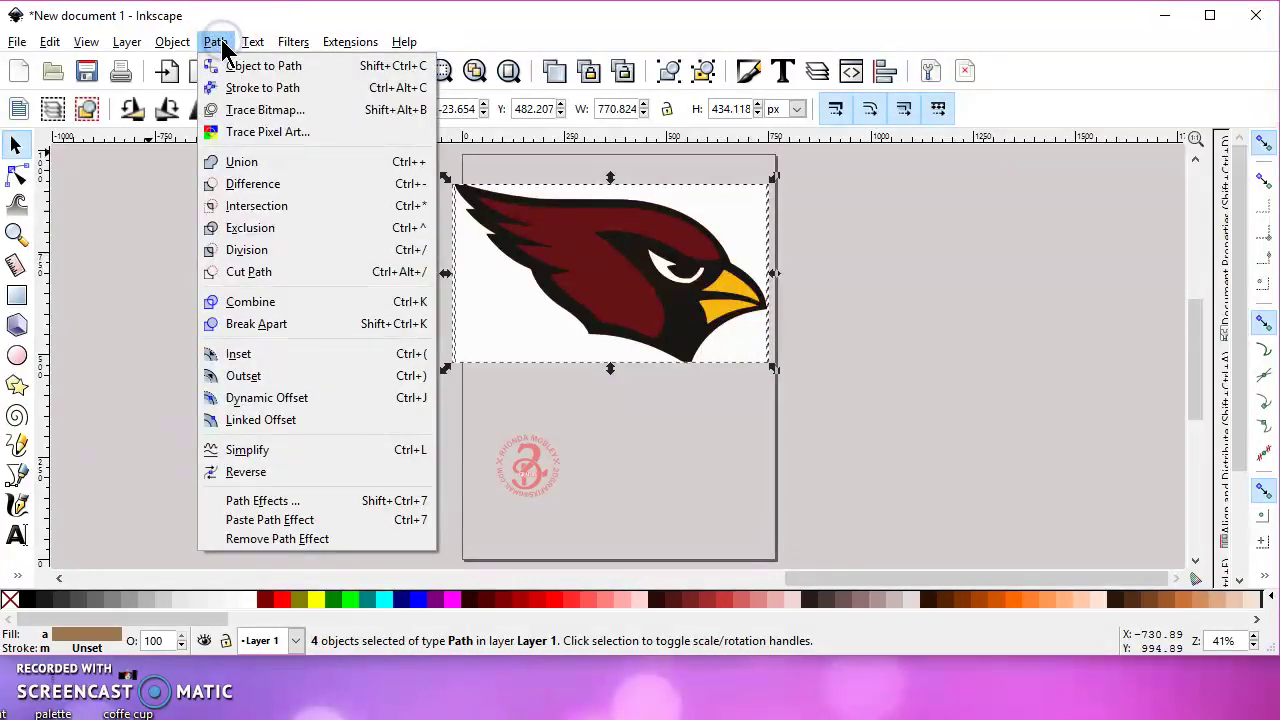
pyautogui.click(180, 44)
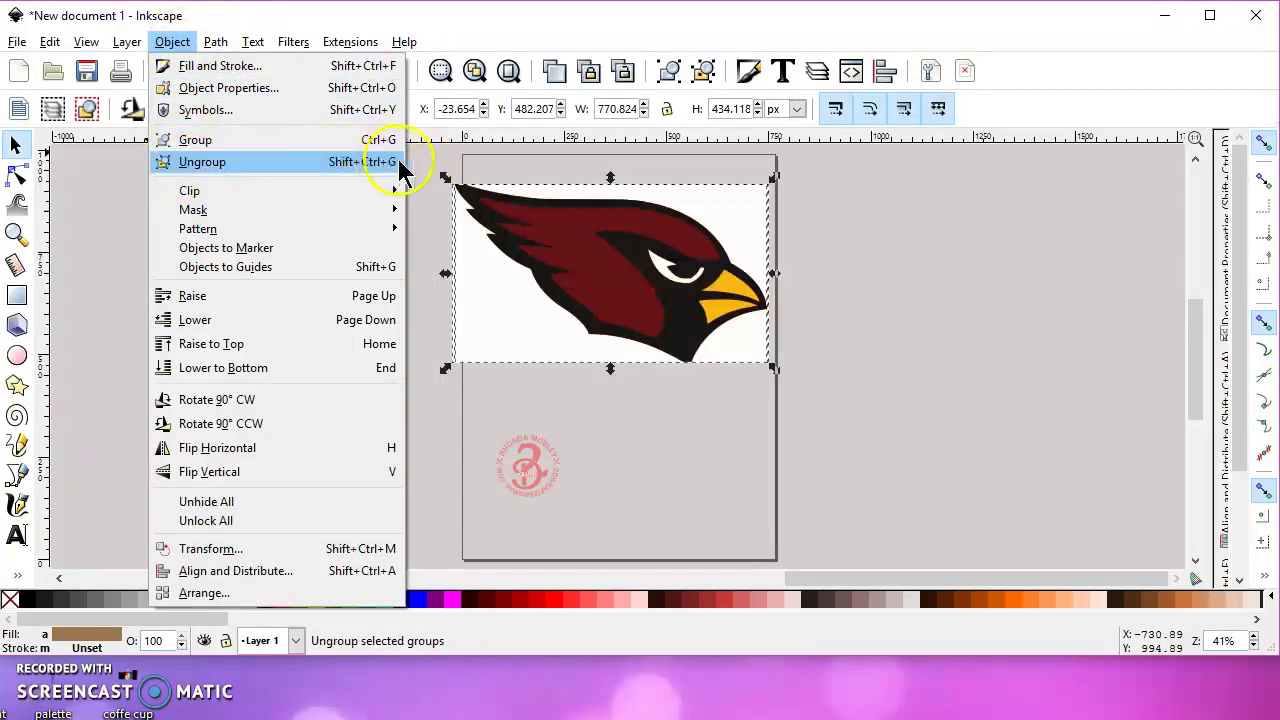
pyautogui.click(677, 434)
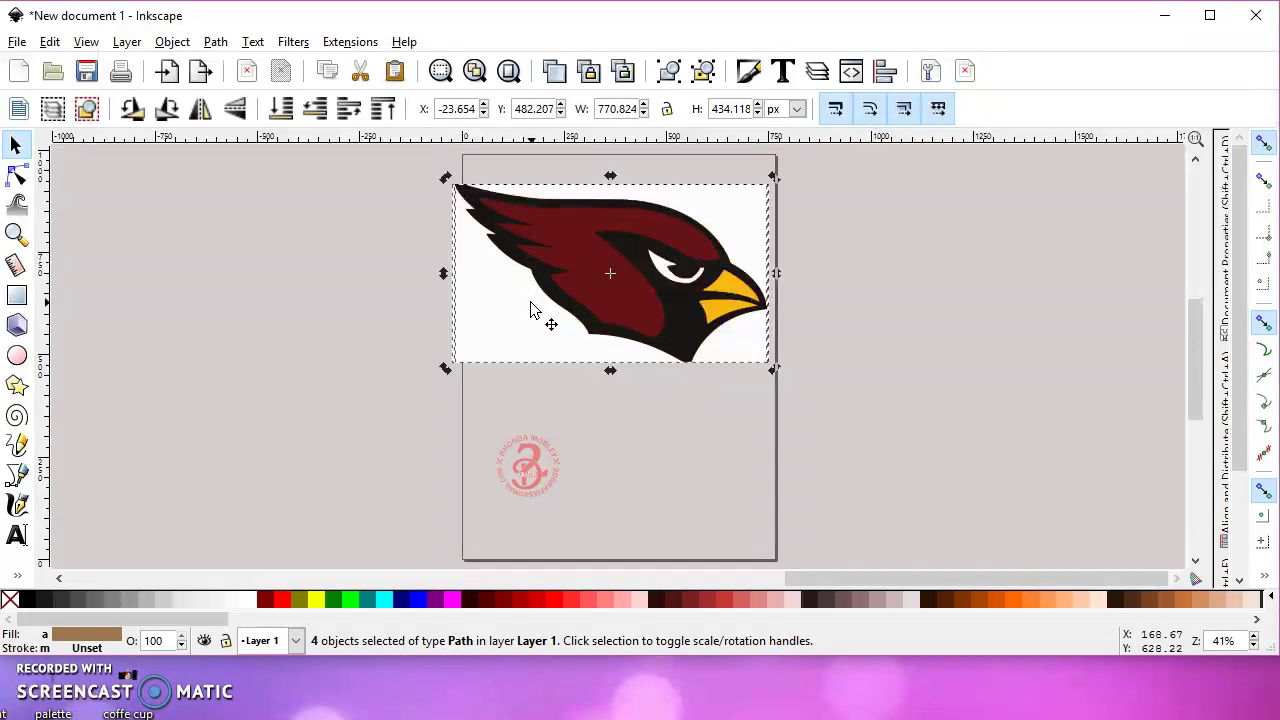
pyautogui.click(1051, 206)
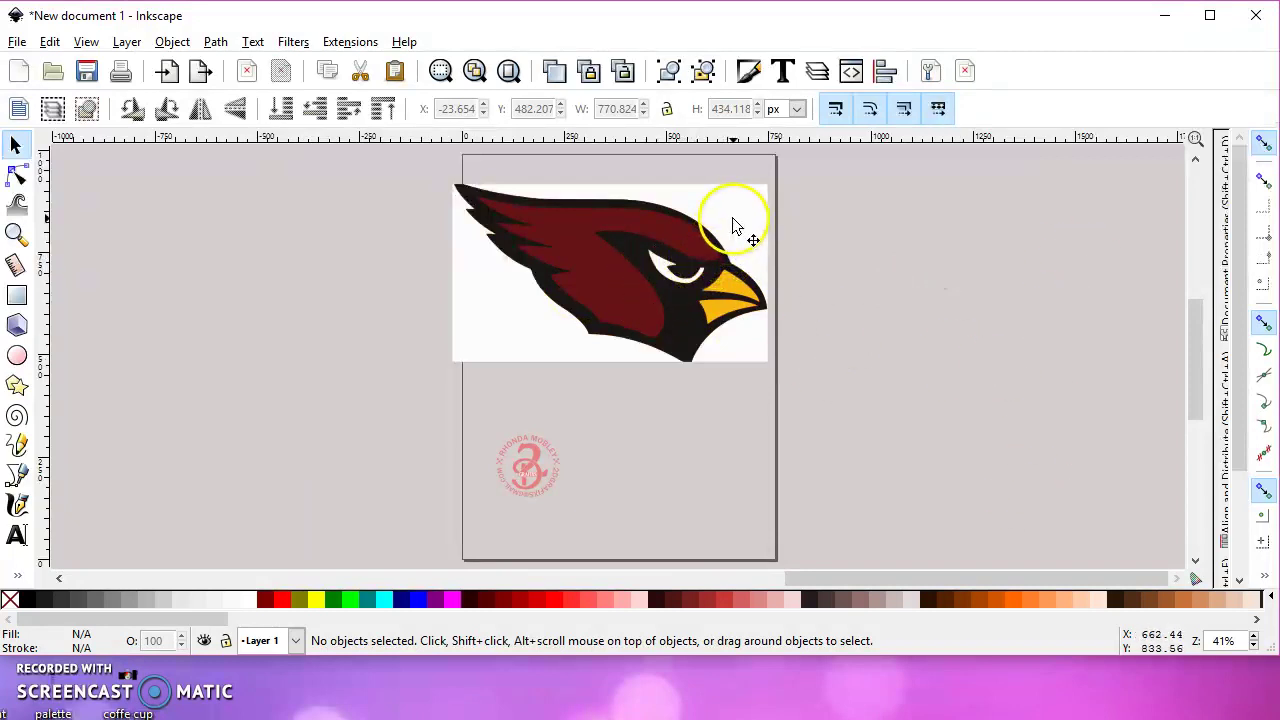
# Drag the white, maroon, yellow and black layers apart across the canvas
pyautogui.moveTo(726, 218); pyautogui.dragTo(326, 222)
pyautogui.moveTo(649, 228); pyautogui.dragTo(986, 214)
pyautogui.moveTo(640, 224); pyautogui.dragTo(904, 388)
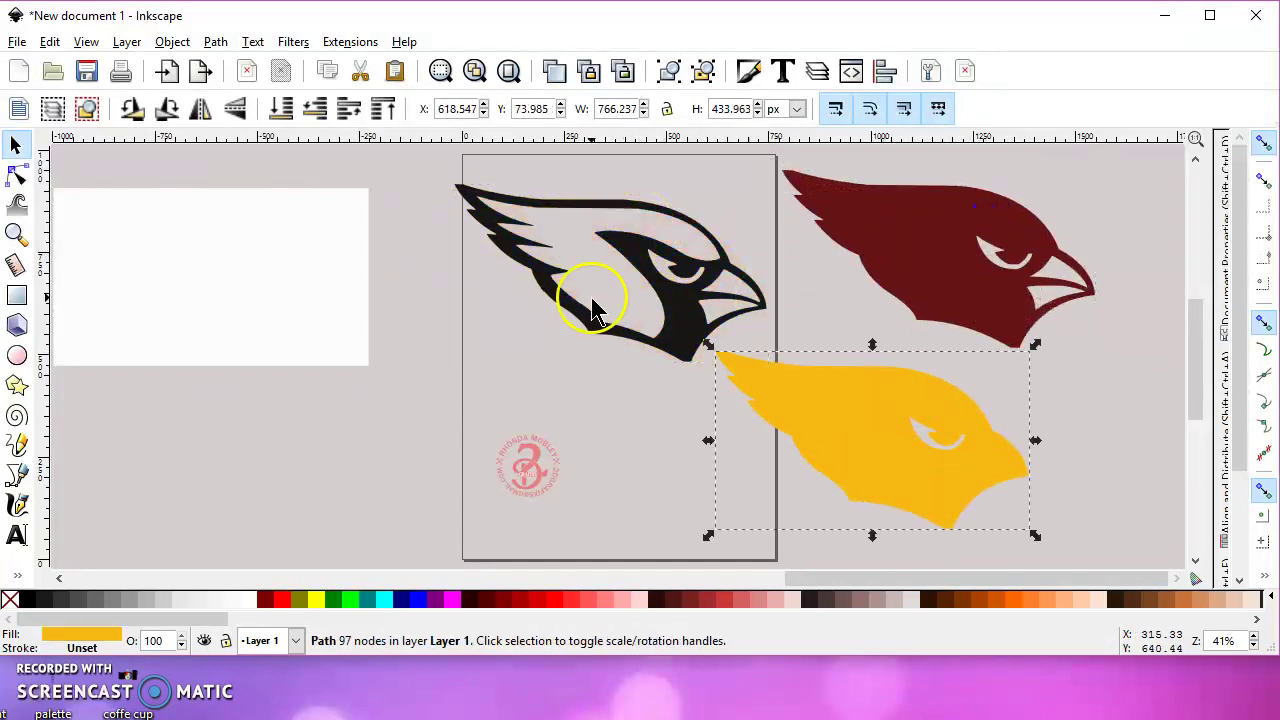
pyautogui.moveTo(686, 309); pyautogui.dragTo(637, 343)
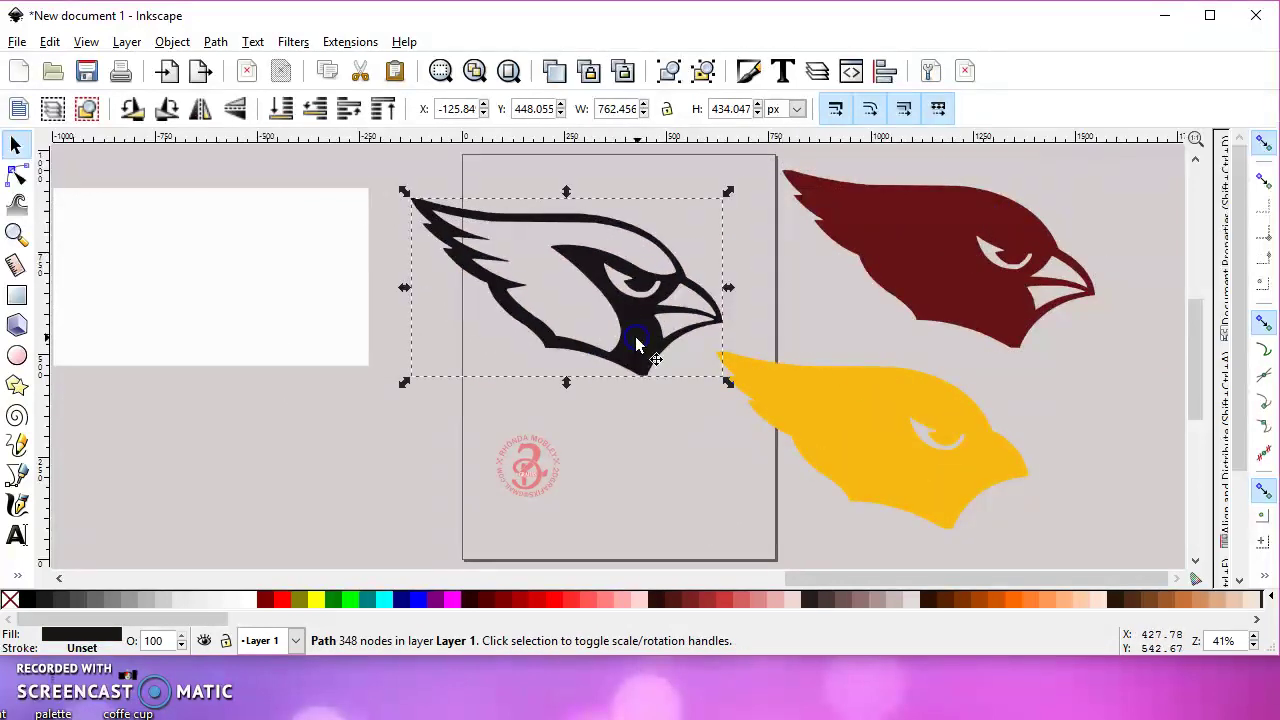
# Delete the white background rectangle and select the black cardinal outline
pyautogui.click(307, 298)
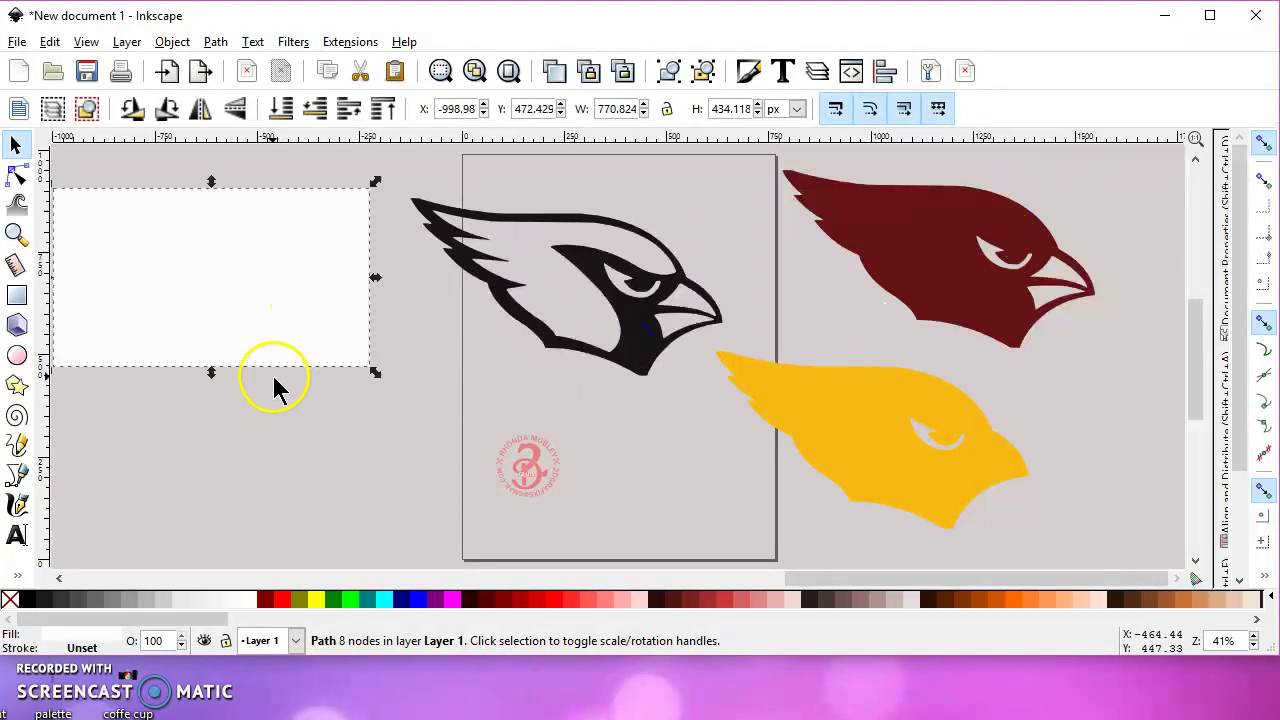
pyautogui.moveTo(296, 300); pyautogui.dragTo(280, 322)
pyautogui.press('Delete')
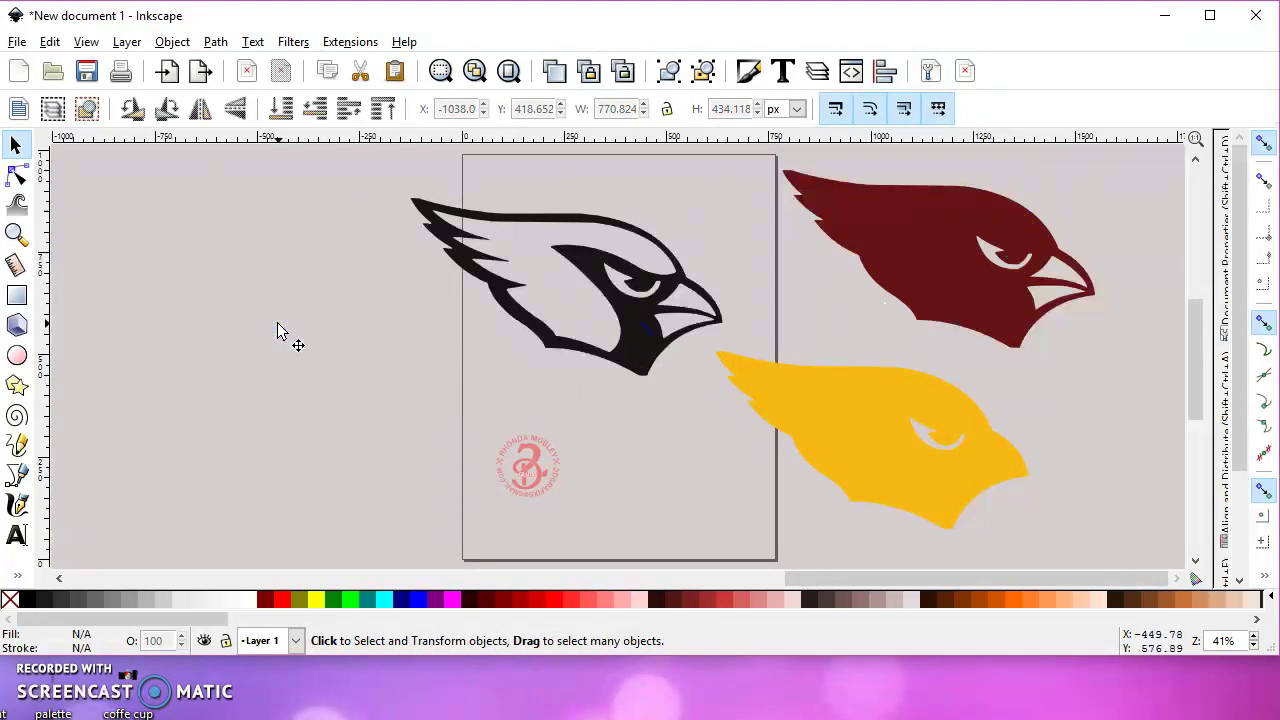
pyautogui.click(622, 330)
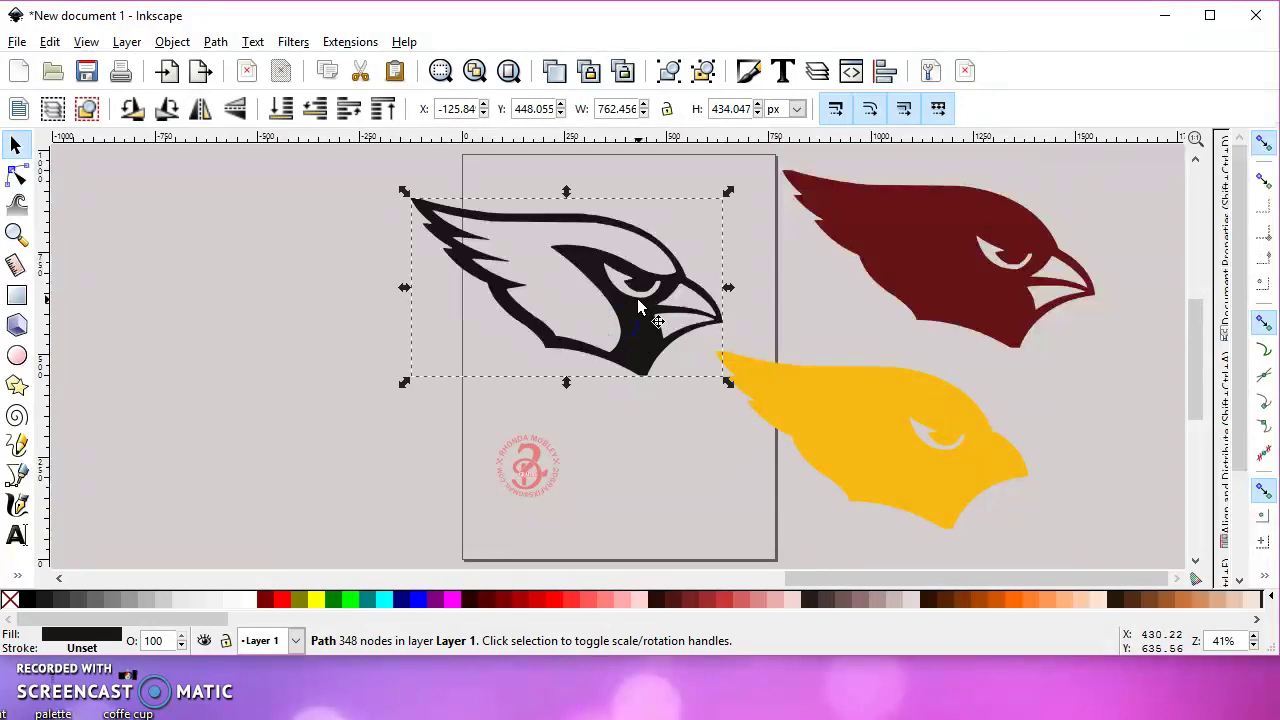
pyautogui.scroll(3, 636, 297)
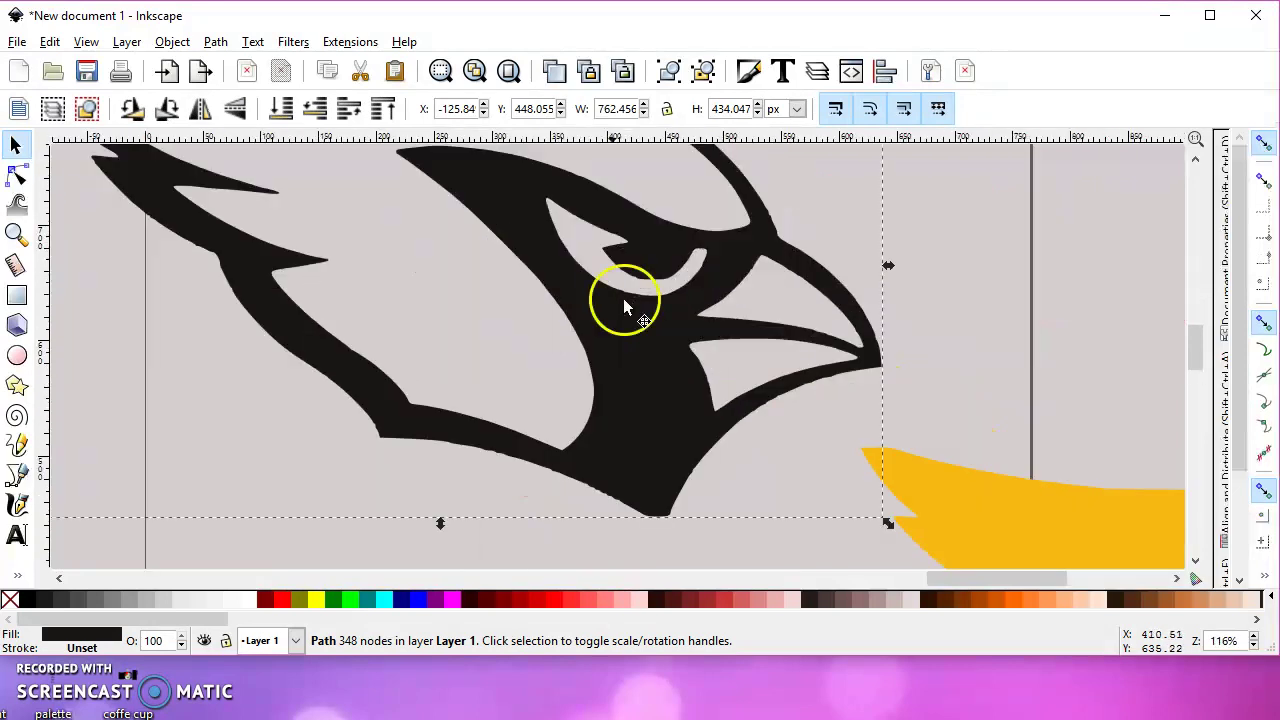
# Use the Paint Bucket tool to fill the eye inside the black outline with white
pyautogui.click(17, 576)
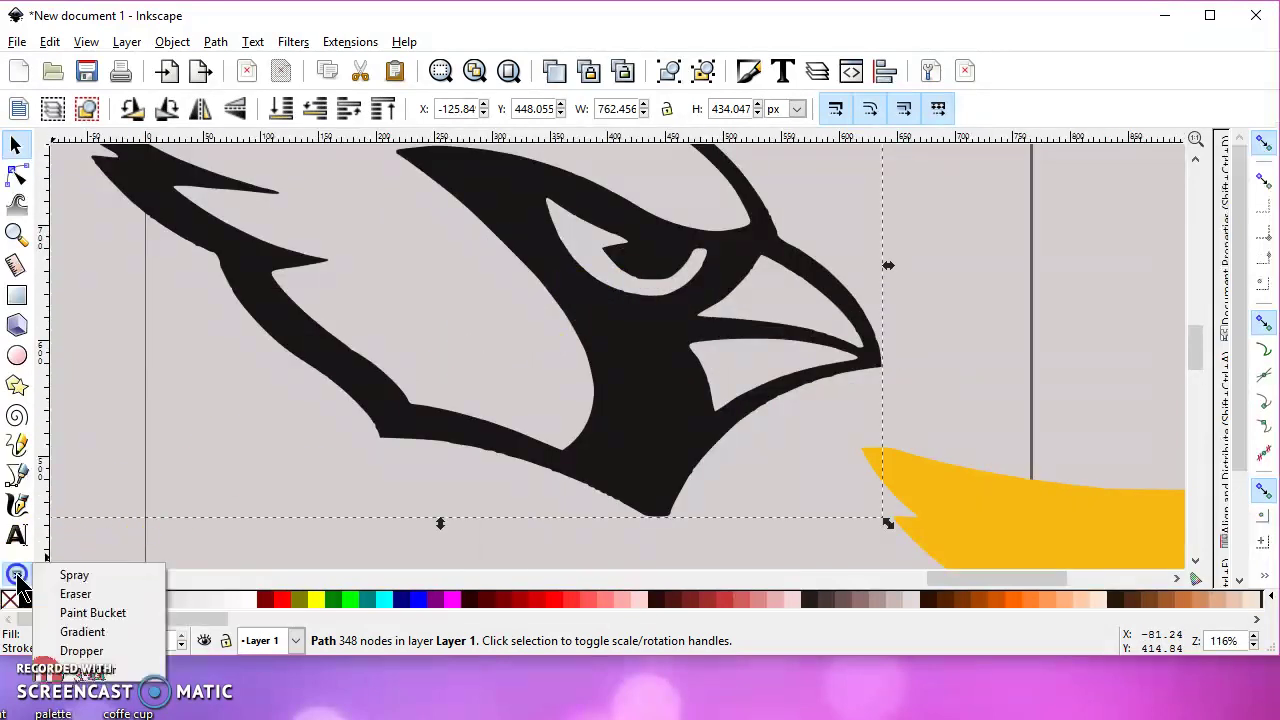
pyautogui.click(62, 594)
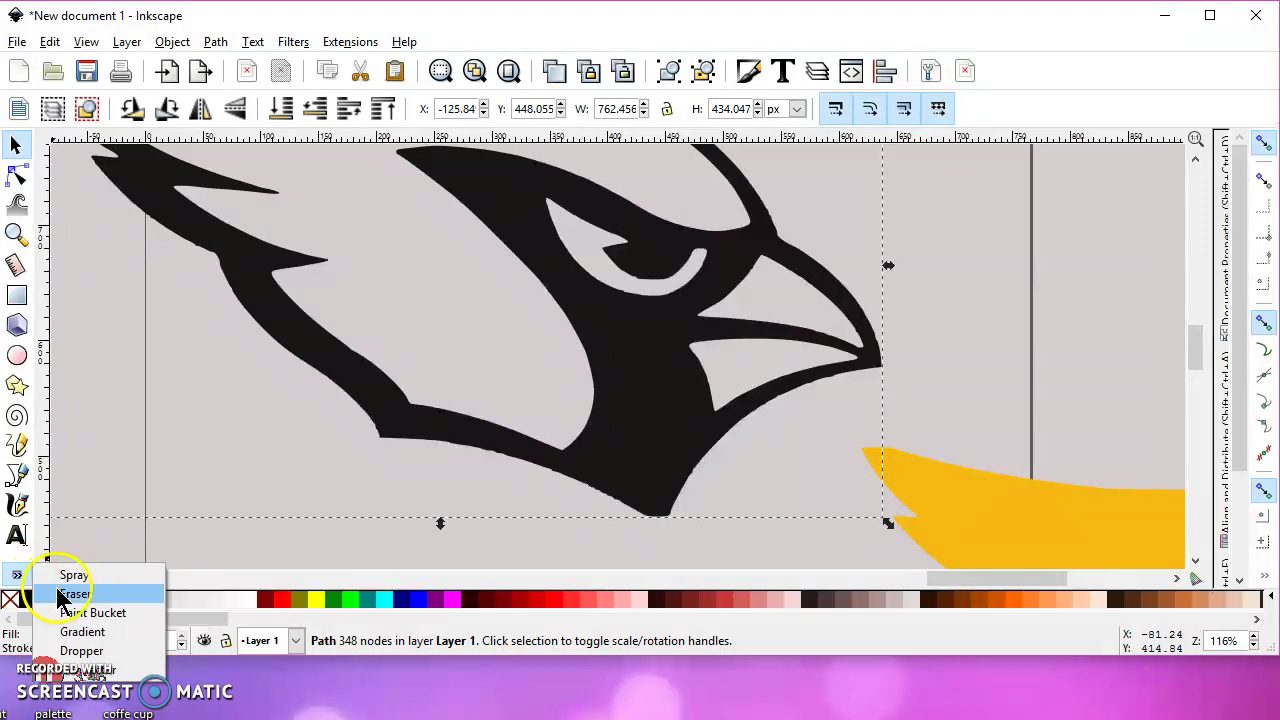
pyautogui.click(93, 612)
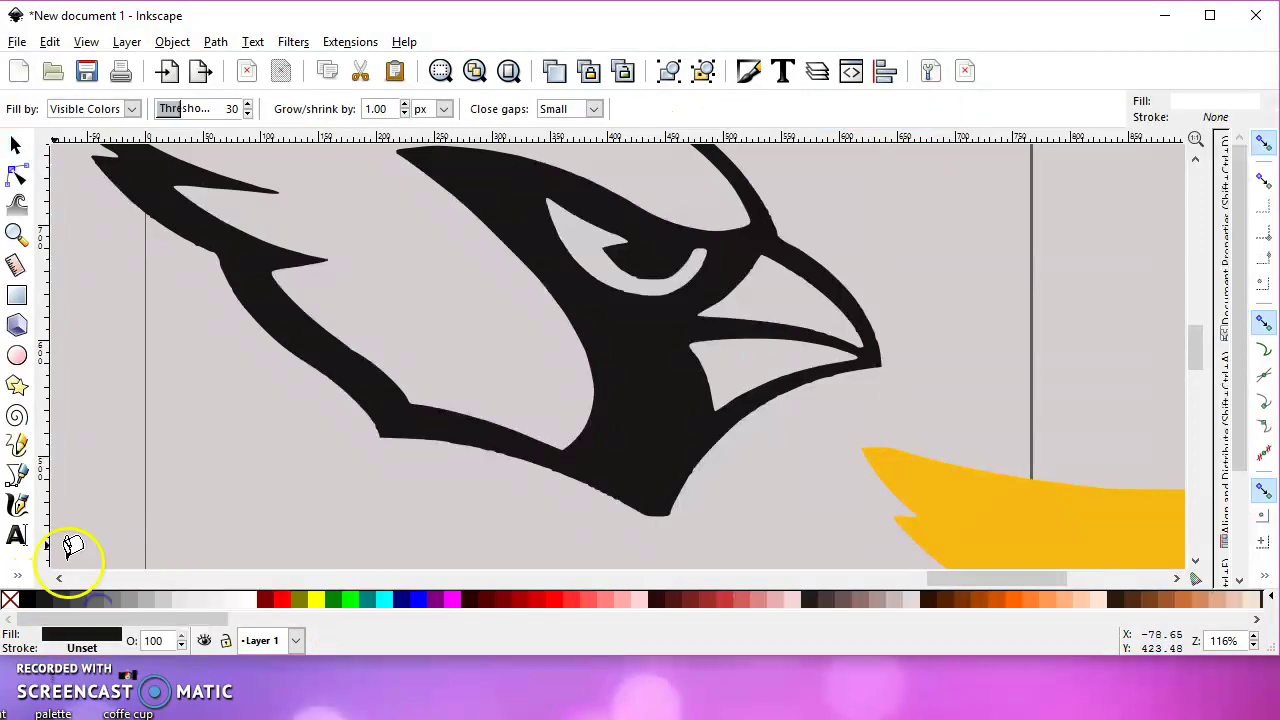
pyautogui.click(600, 230)
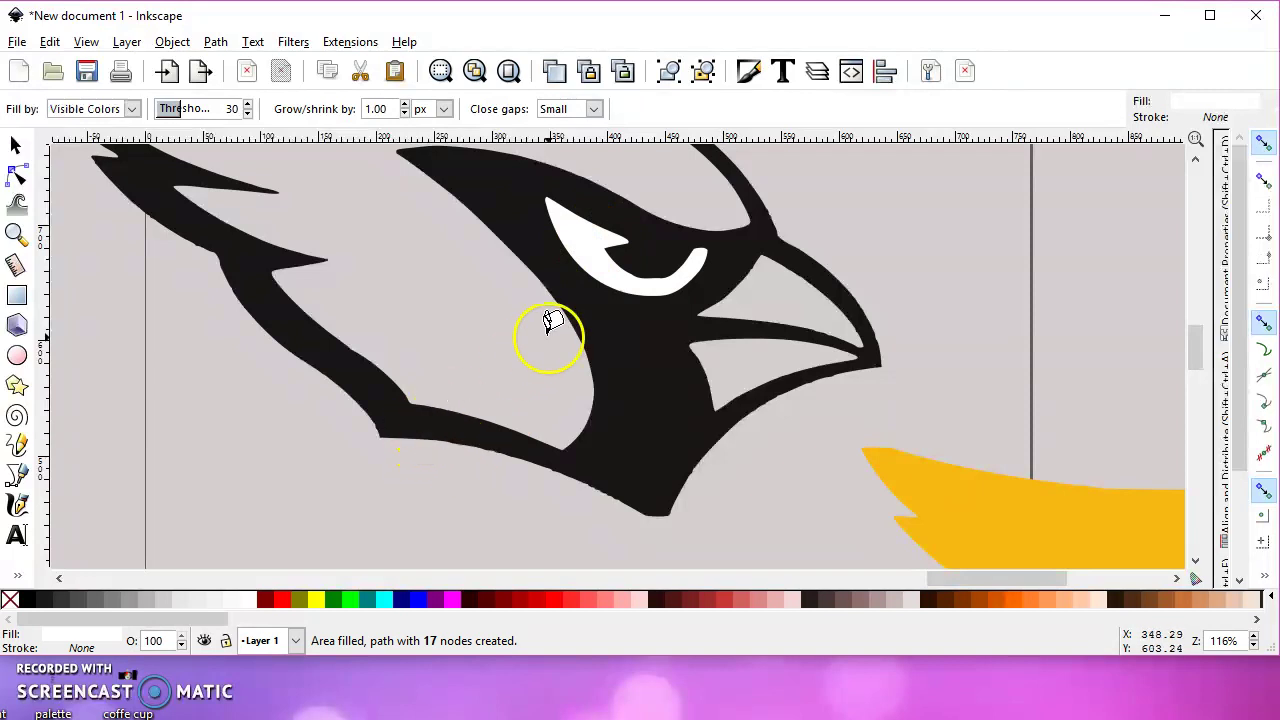
pyautogui.scroll(1, 543, 337)
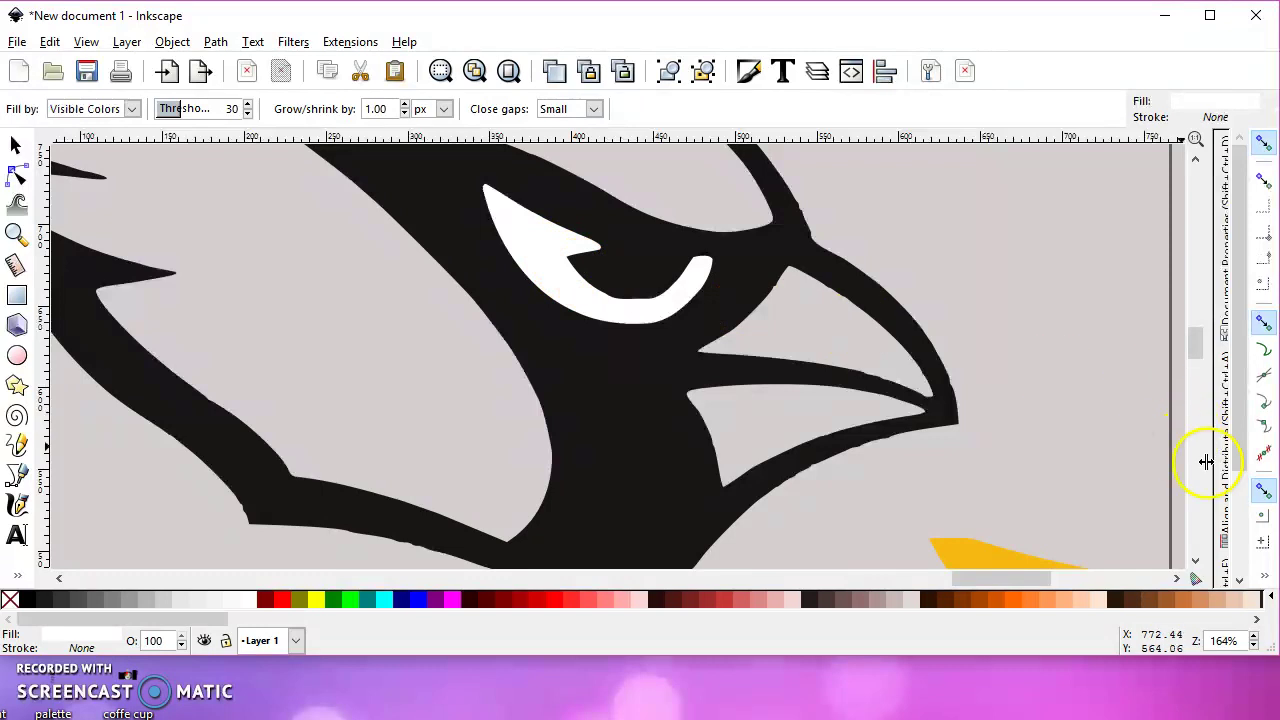
# Lower the white eye fill's opacity in Fill and Stroke to make it semi-transparent
pyautogui.moveTo(1210, 449); pyautogui.dragTo(1178, 444)
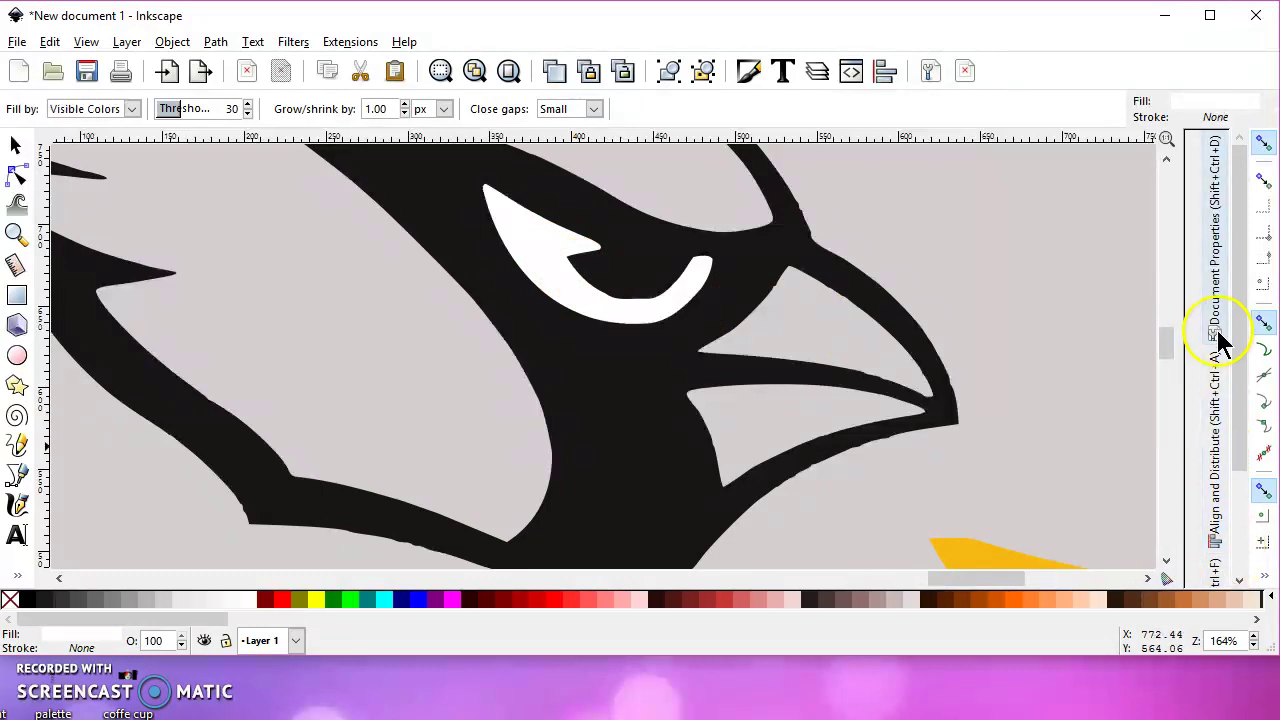
pyautogui.click(1220, 290)
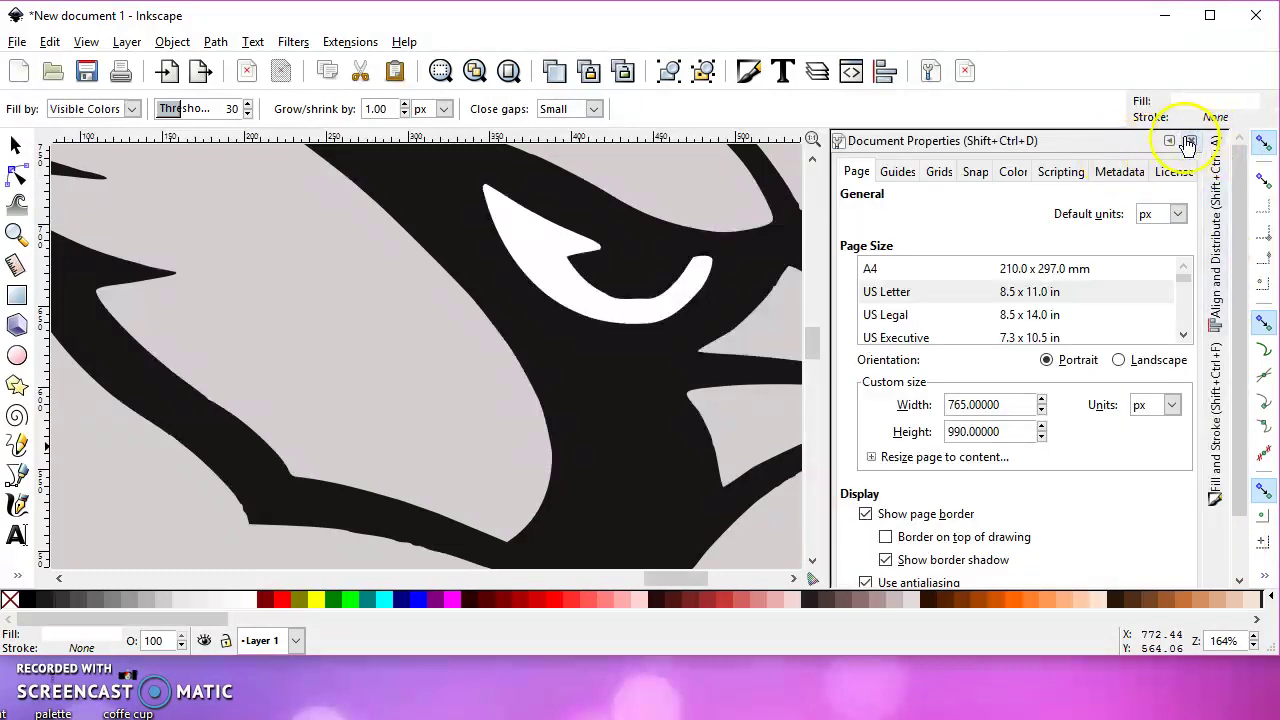
pyautogui.click(1191, 140)
pyautogui.click(1237, 443)
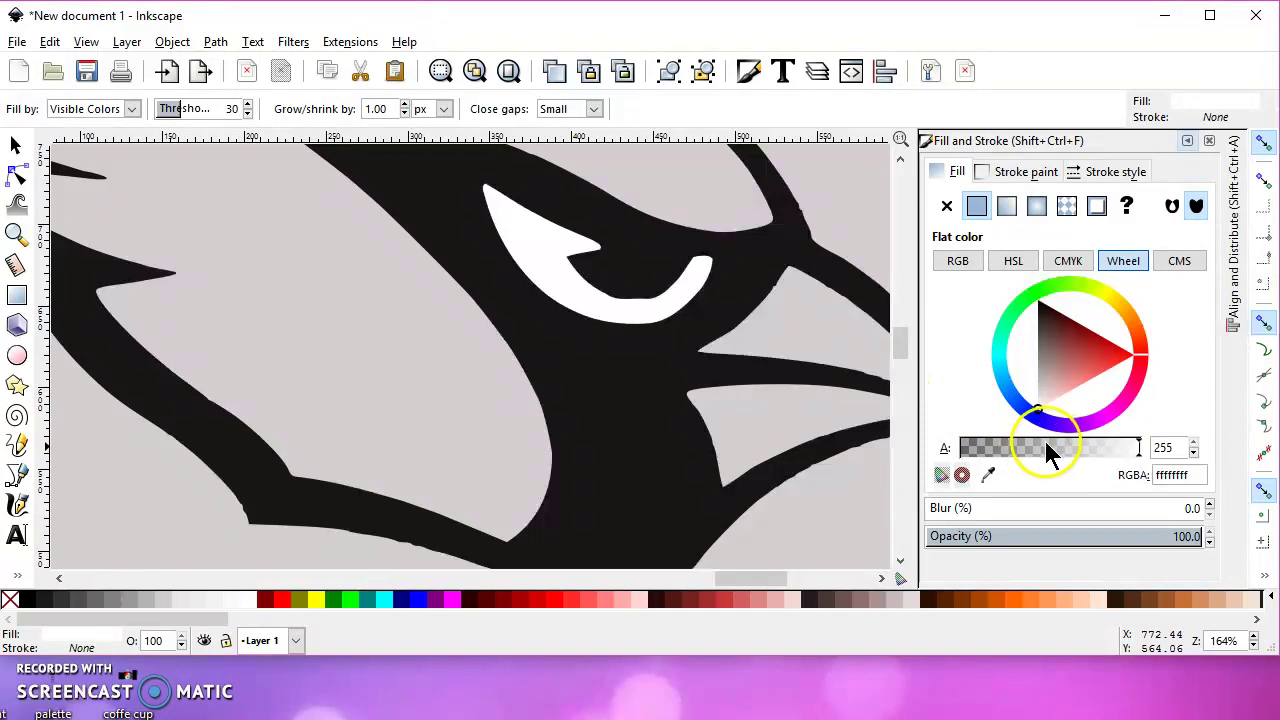
pyautogui.click(1079, 536)
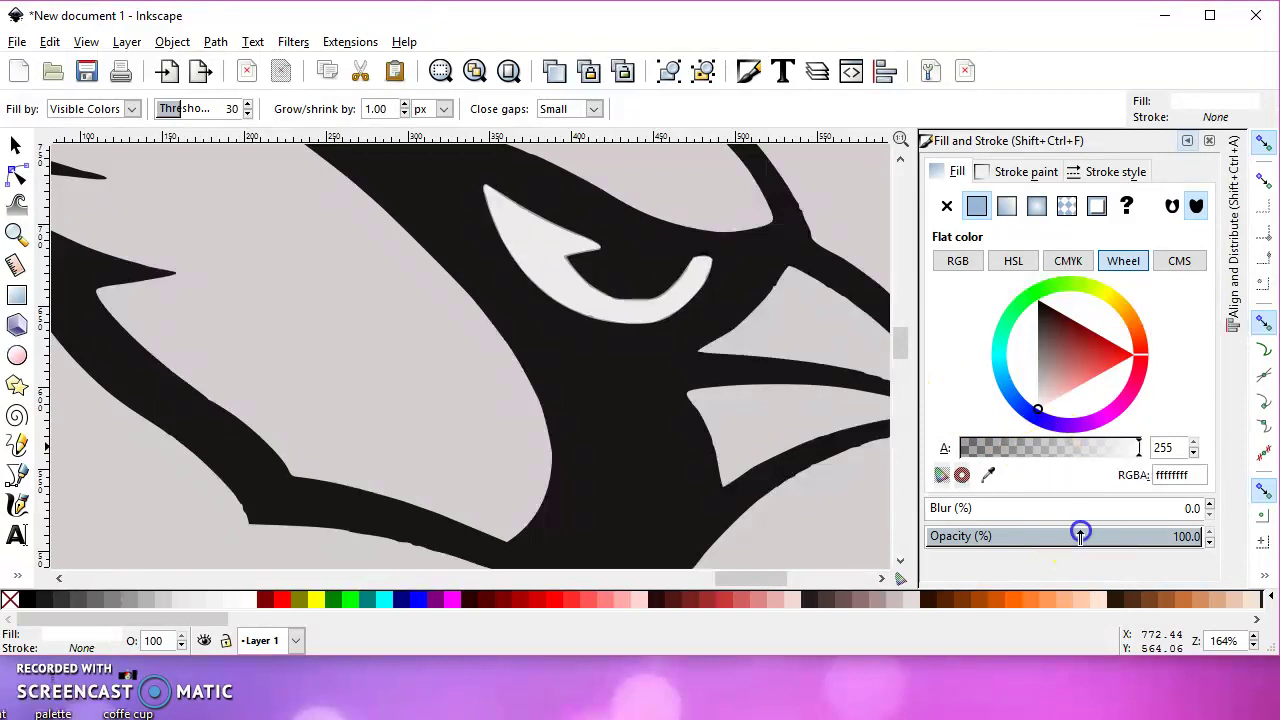
pyautogui.scroll(4, 580, 240)
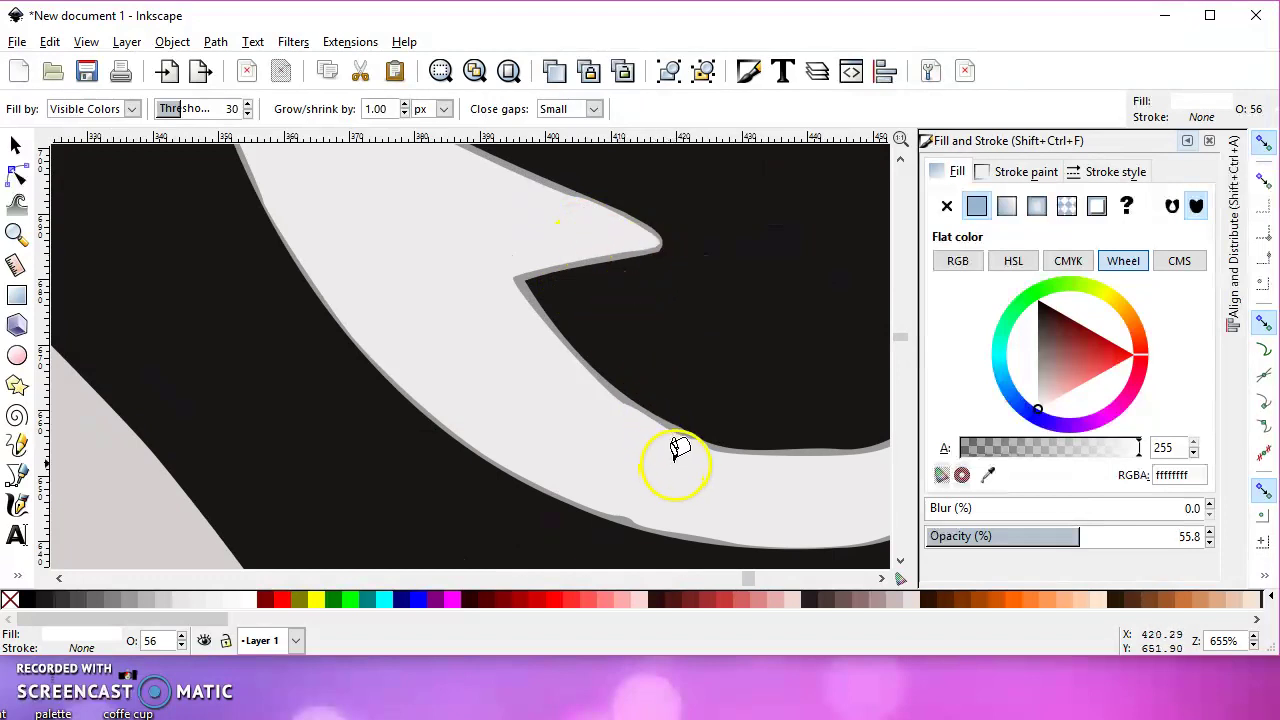
pyautogui.scroll(1, 630, 418)
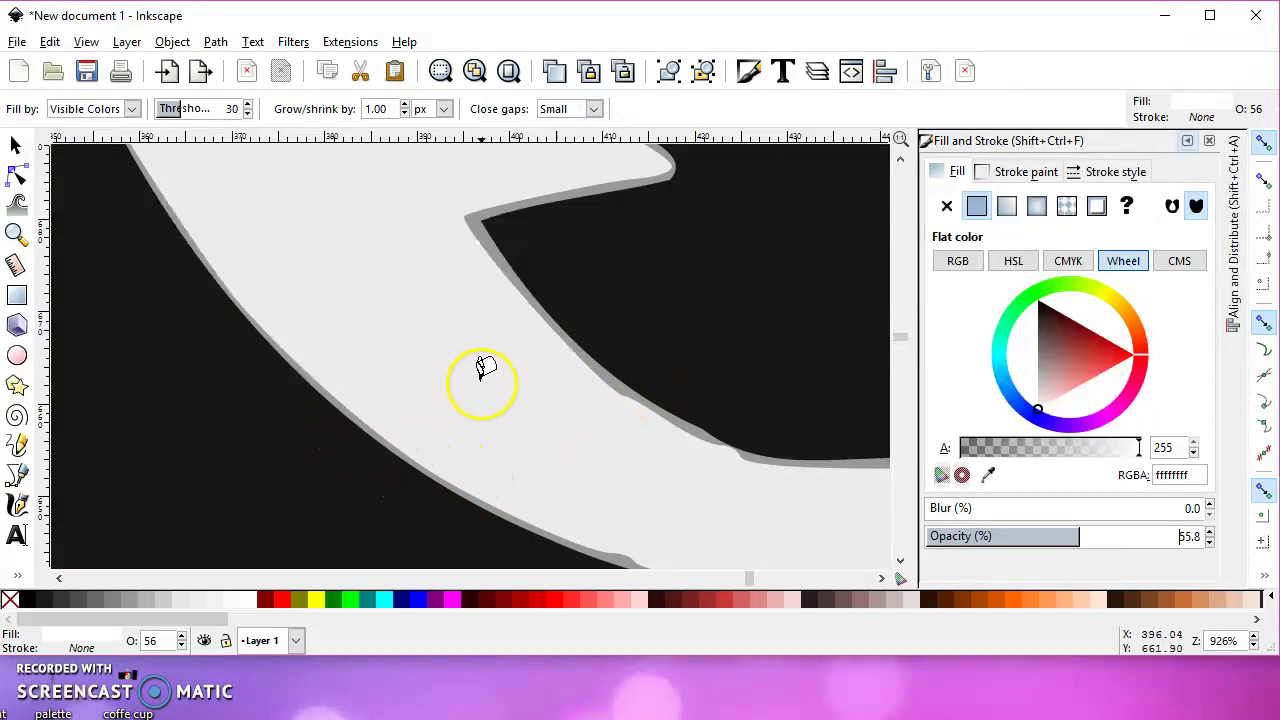
pyautogui.scroll(-3, 545, 350)
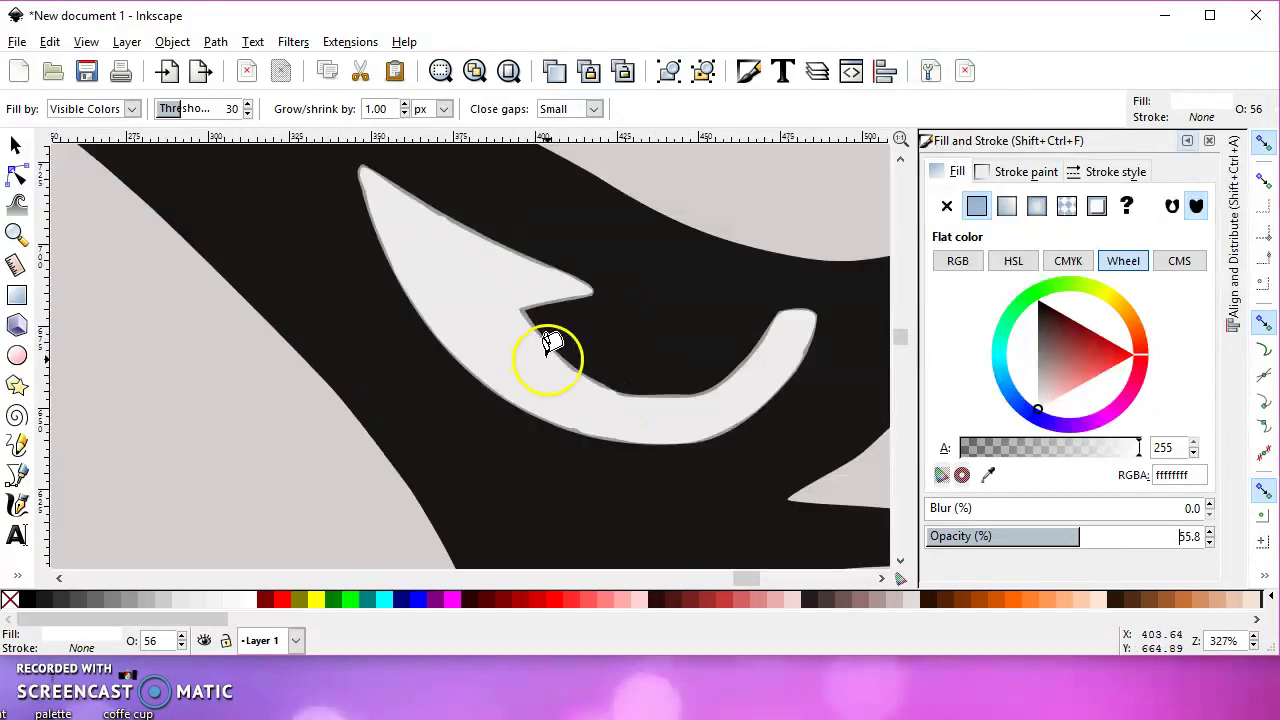
# Paint-bucket the grey rim around the eye hook, then raise opacity back to 100
pyautogui.click(556, 364)
pyautogui.click(558, 363)
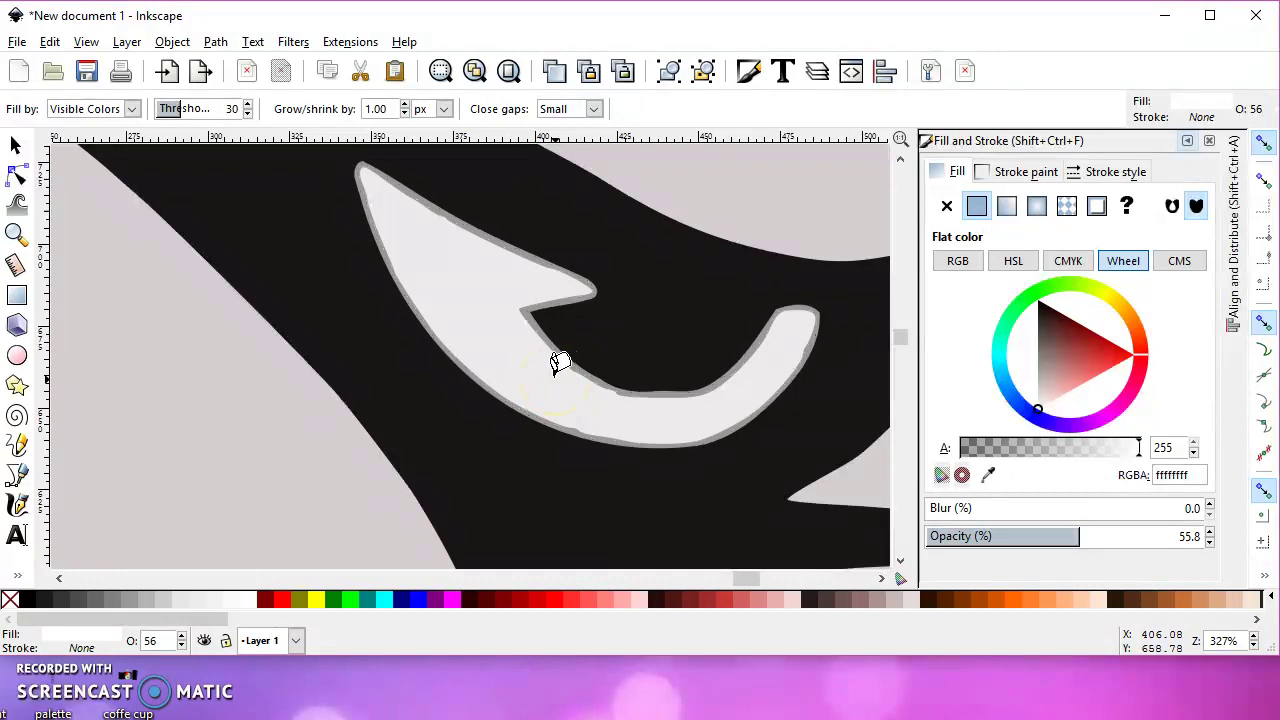
pyautogui.click(558, 363)
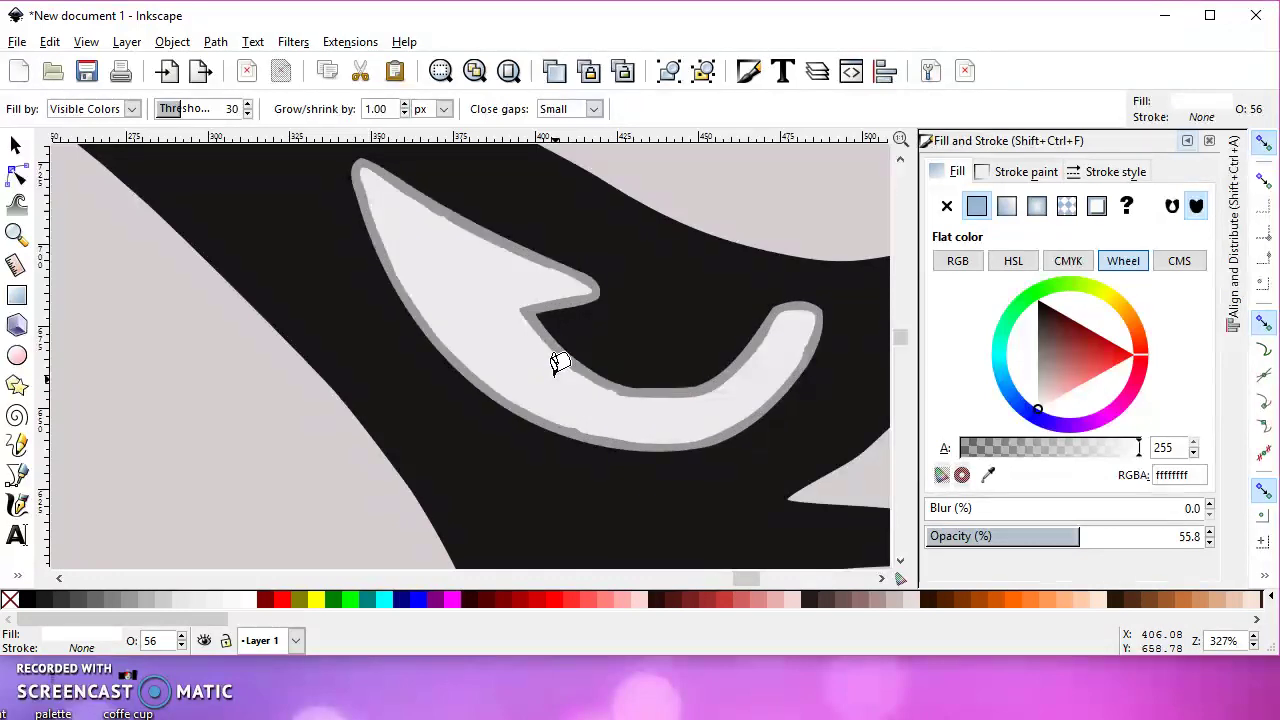
pyautogui.moveTo(558, 368)
pyautogui.mouseDown()
pyautogui.moveTo(549, 426)
pyautogui.moveTo(359, 222)
pyautogui.moveTo(479, 228)
pyautogui.moveTo(577, 290)
pyautogui.moveTo(637, 392)
pyautogui.moveTo(714, 296)
pyautogui.moveTo(721, 366)
pyautogui.moveTo(674, 420)
pyautogui.moveTo(466, 372)
pyautogui.mouseUp()
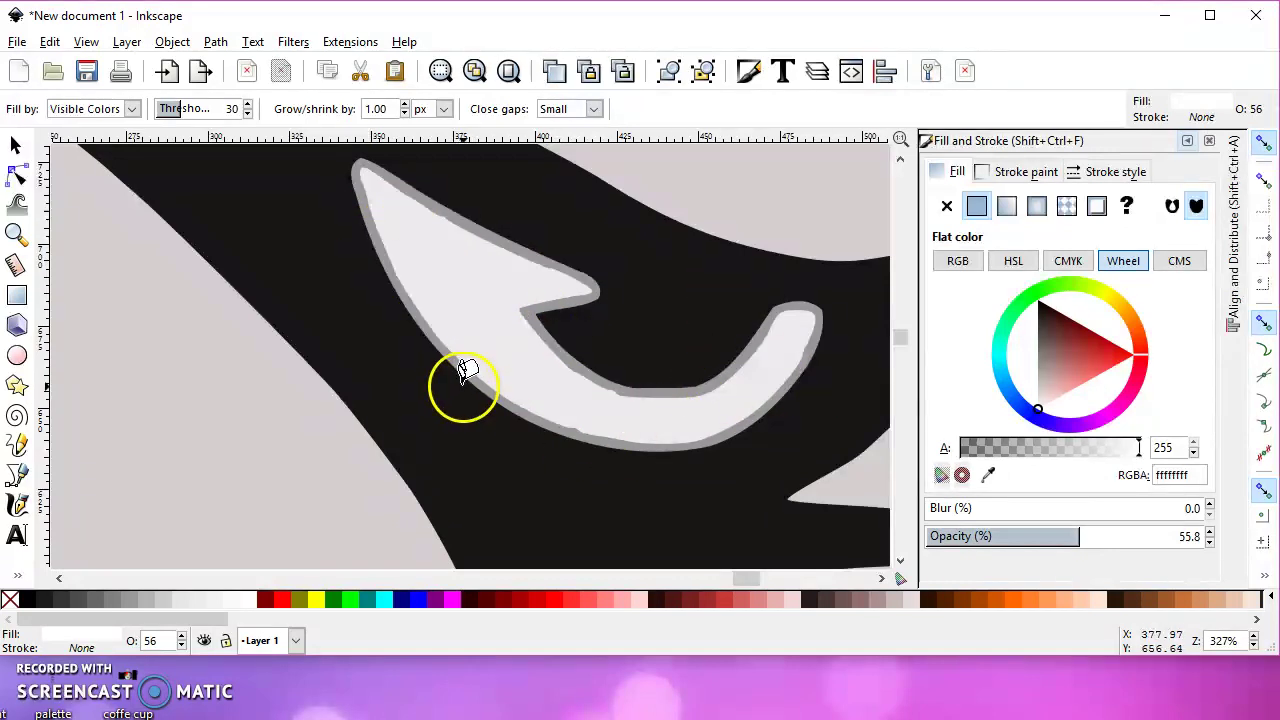
pyautogui.scroll(-3, 466, 372)
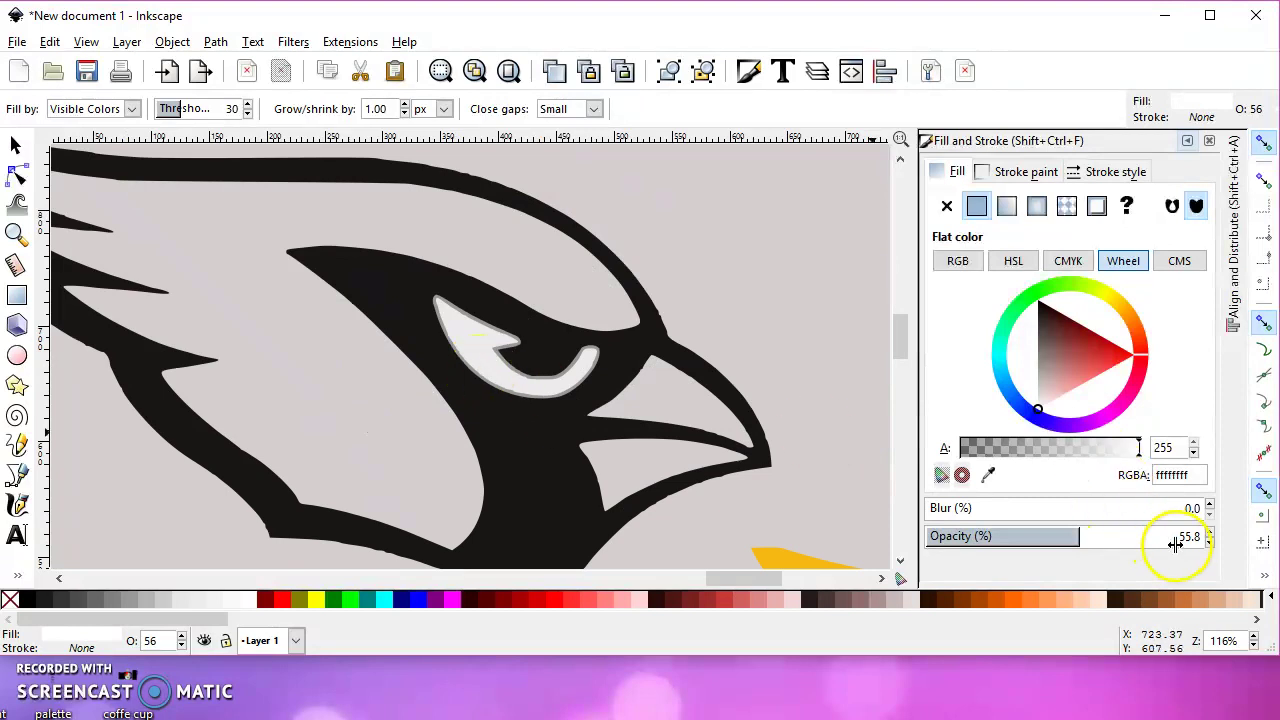
pyautogui.moveTo(1160, 531); pyautogui.dragTo(1222, 537)
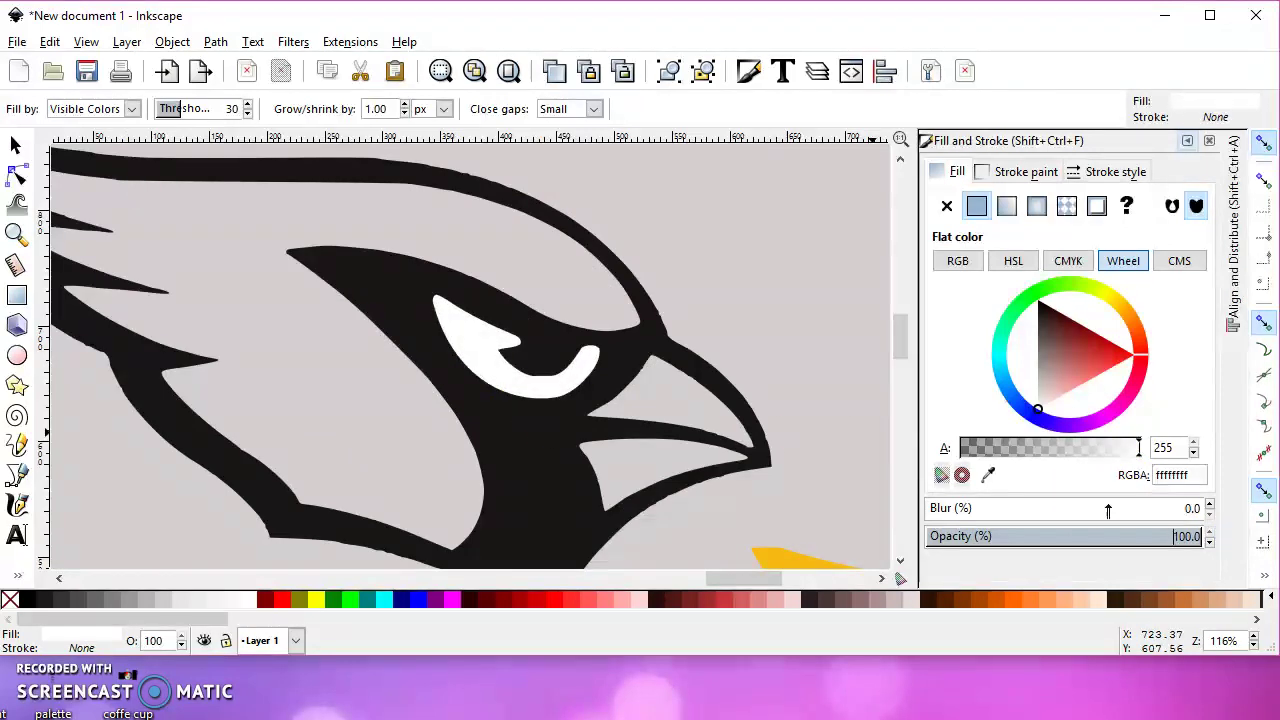
pyautogui.scroll(-4, 634, 371)
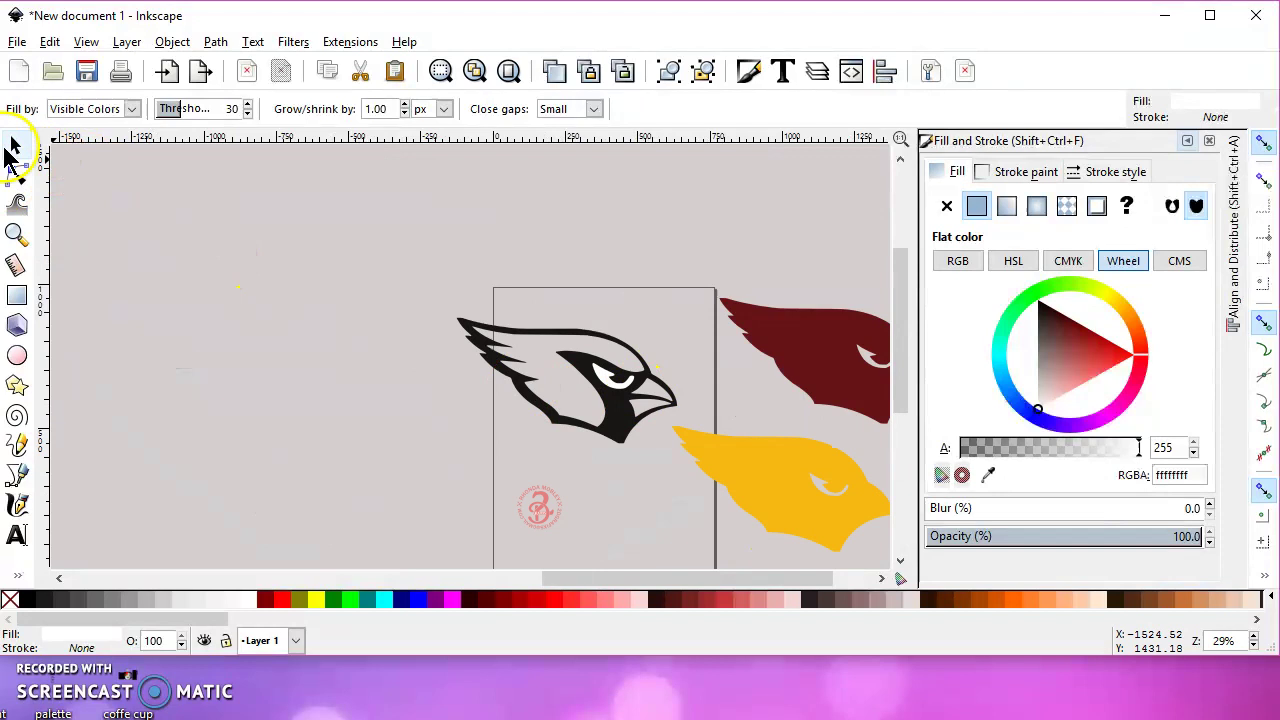
# Rearrange the bird layers so the maroon head sits over the yellow outline
pyautogui.click(16, 148)
pyautogui.click(537, 379)
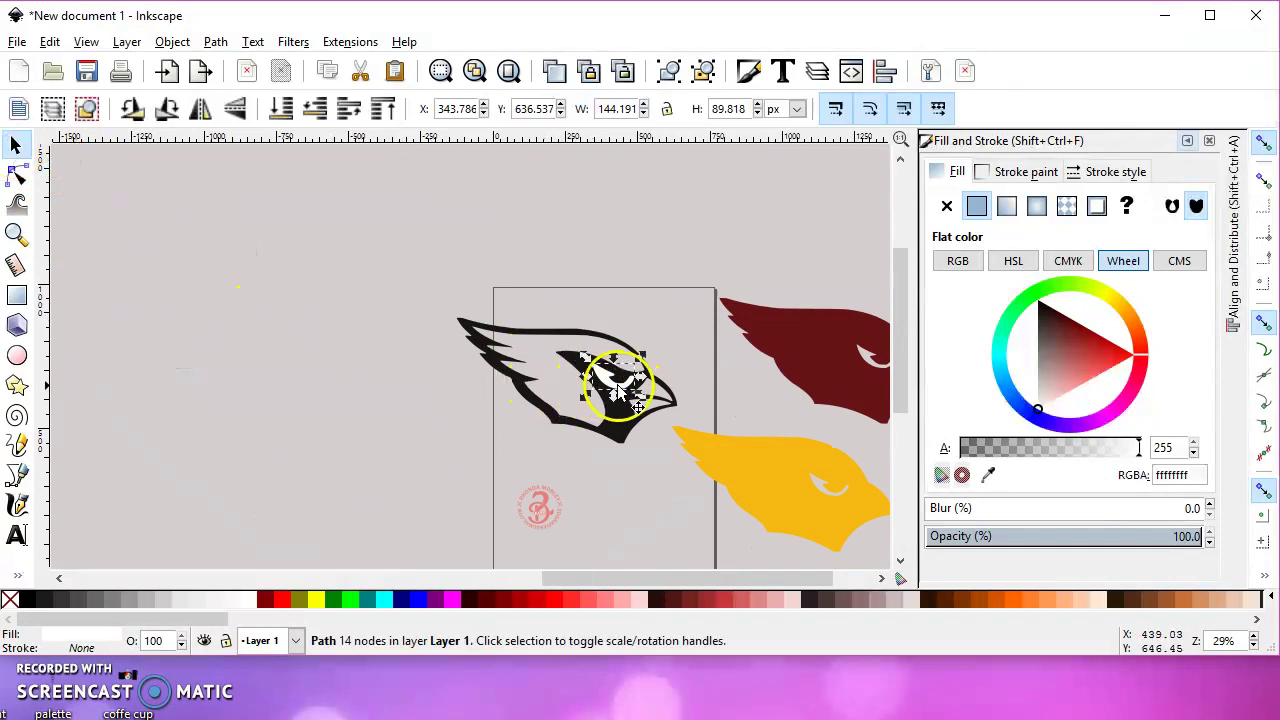
pyautogui.moveTo(609, 418); pyautogui.dragTo(440, 335)
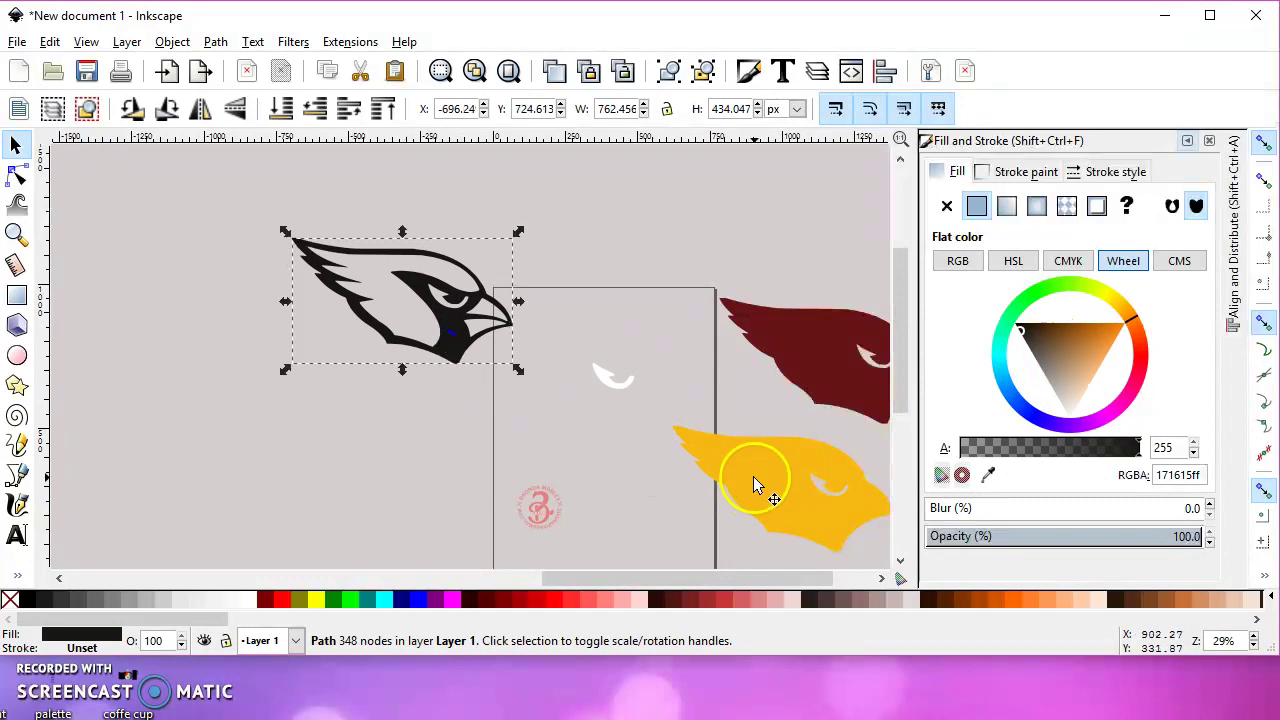
pyautogui.moveTo(753, 476); pyautogui.dragTo(359, 426)
pyautogui.moveTo(443, 320); pyautogui.dragTo(581, 294)
pyautogui.moveTo(816, 345); pyautogui.dragTo(367, 422)
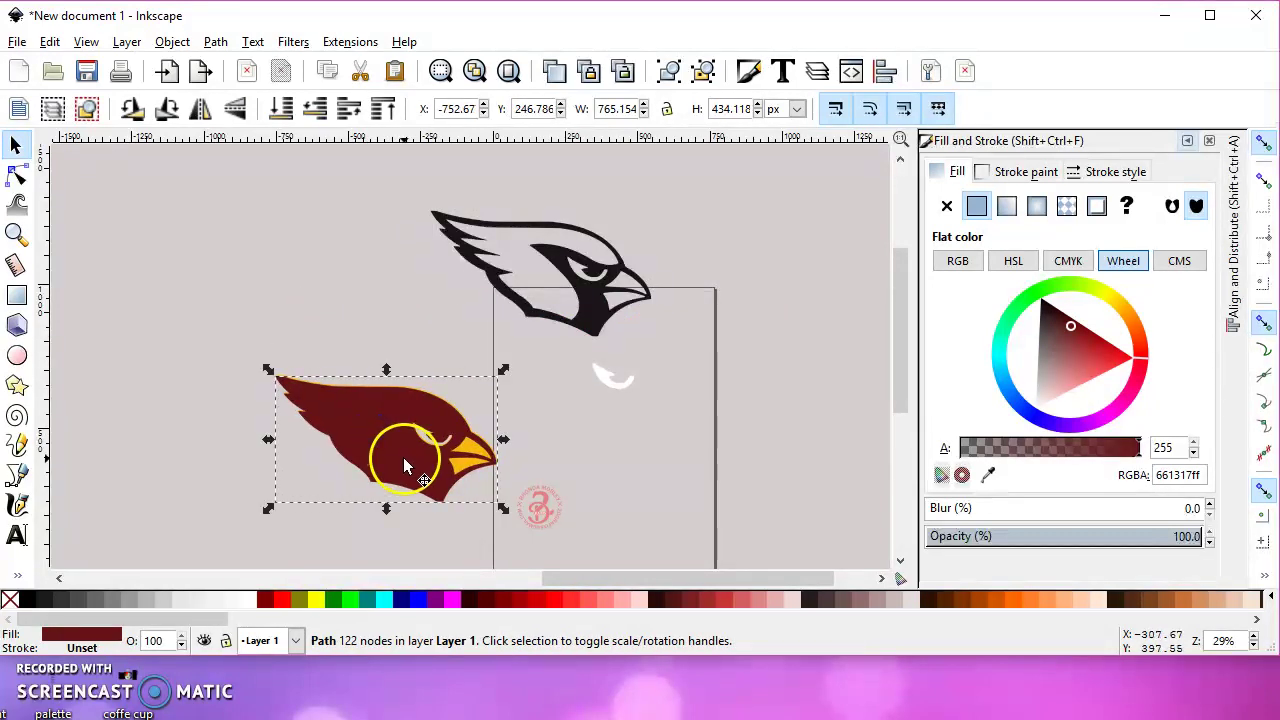
pyautogui.scroll(2, 402, 456)
# Duplicate the maroon head to the upper right, select head plus yellow outline, and show Align and Distribute
pyautogui.rightClick(376, 432)
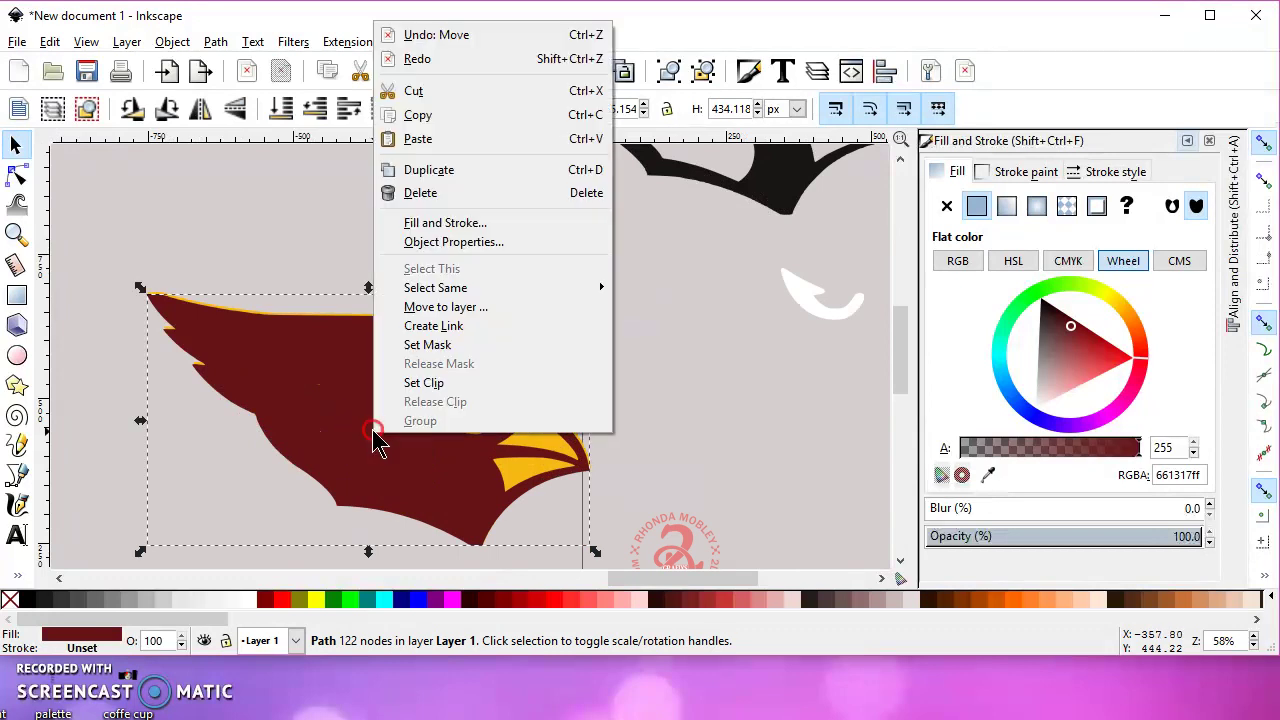
pyautogui.click(444, 177)
pyautogui.moveTo(393, 456); pyautogui.dragTo(705, 242)
pyautogui.moveTo(425, 485)
pyautogui.mouseDown()
pyautogui.moveTo(400, 429)
pyautogui.moveTo(430, 486)
pyautogui.mouseUp()
pyautogui.moveTo(74, 198); pyautogui.dragTo(601, 591)
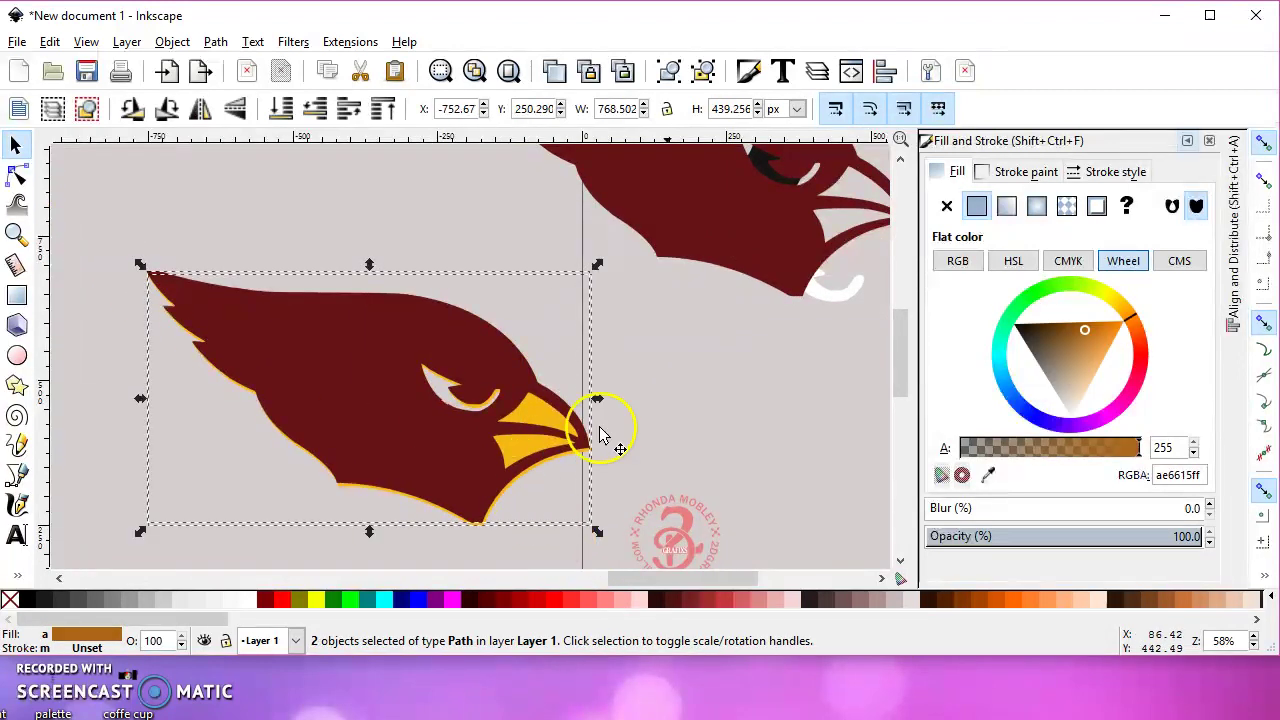
pyautogui.click(1235, 245)
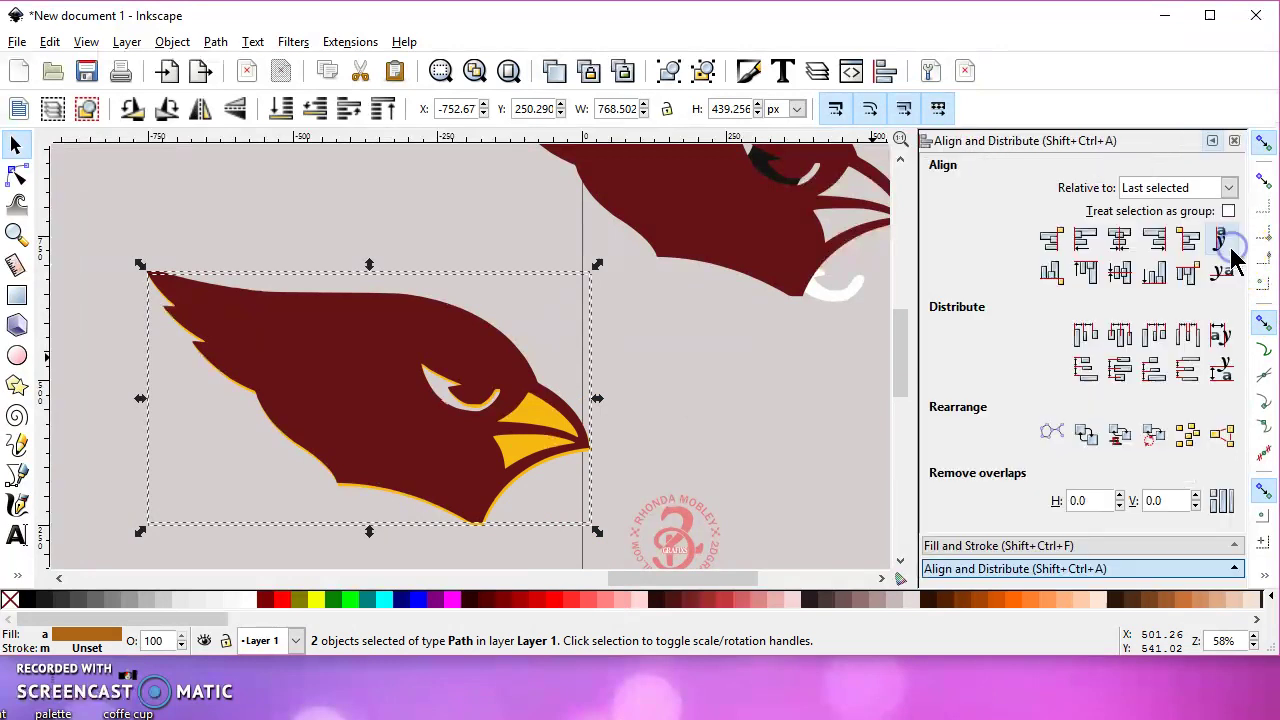
# Centre the maroon head on its yellow outline and subtract it with Path > Difference
pyautogui.click(1121, 246)
pyautogui.click(1119, 272)
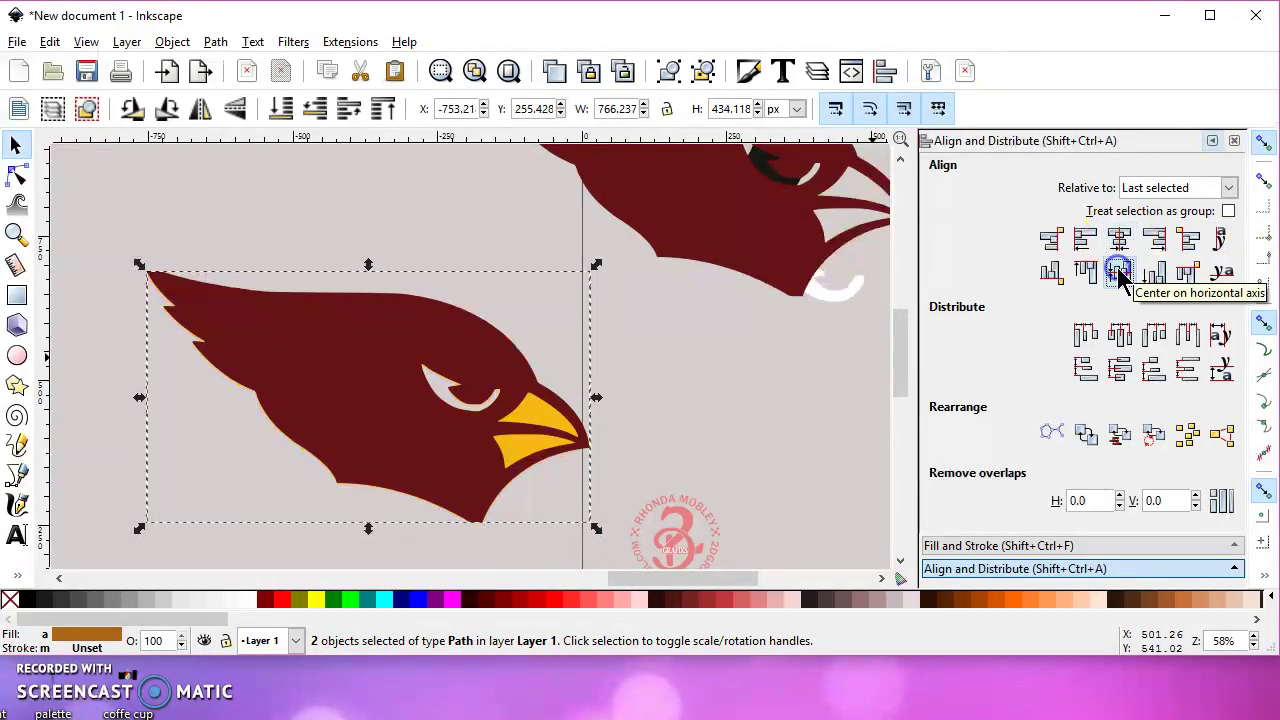
pyautogui.click(215, 41)
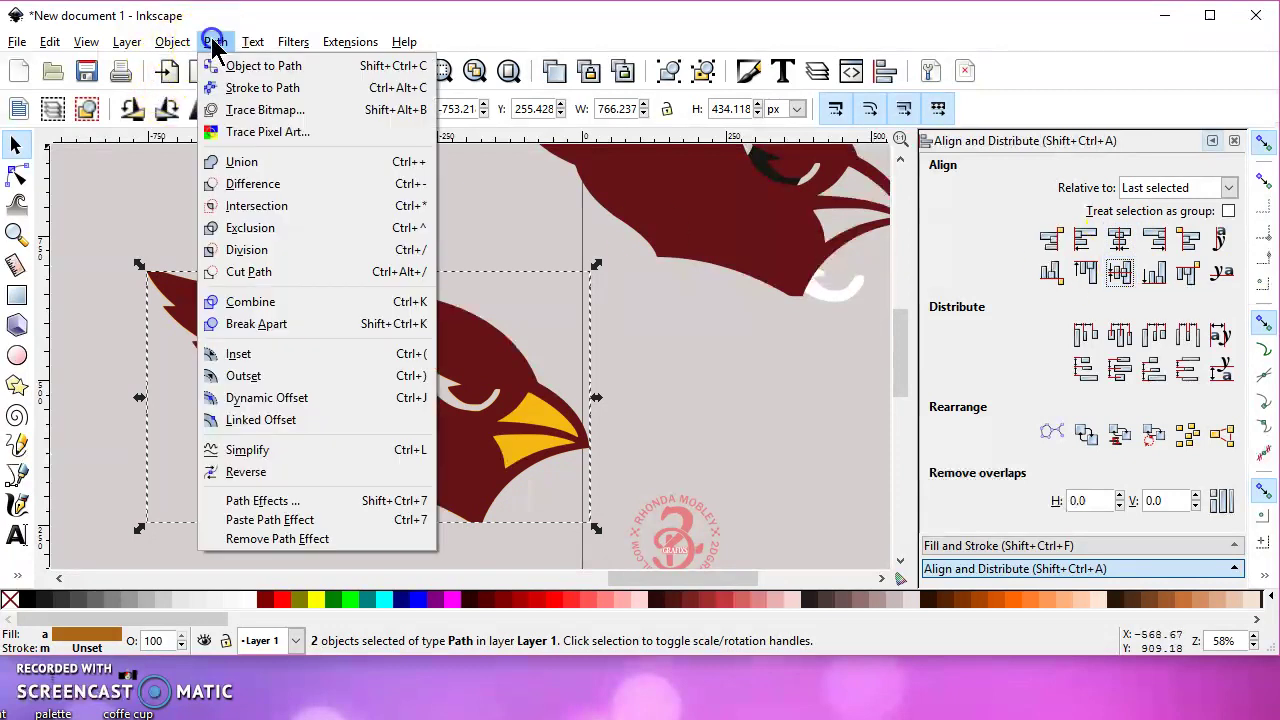
pyautogui.click(253, 183)
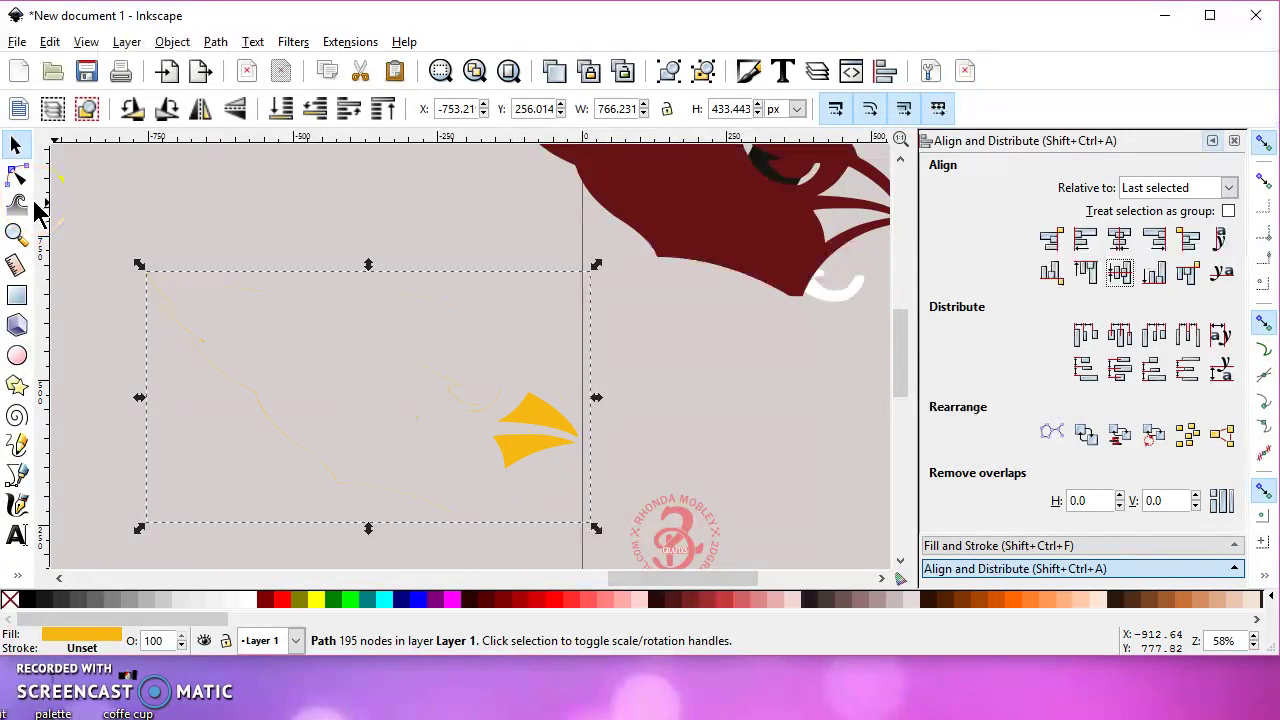
# Undo, reselect the head and outline together, and reapply Difference to leave the beak and slivers
pyautogui.press('Escape')
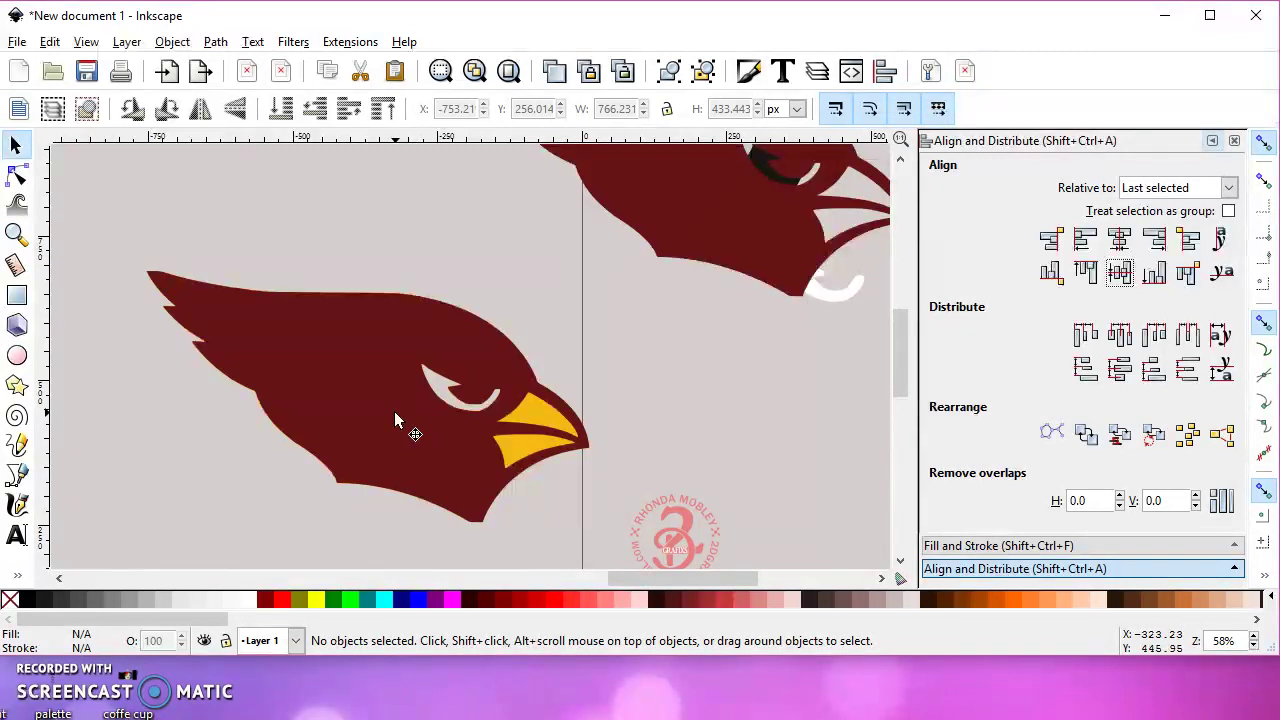
pyautogui.moveTo(138, 236); pyautogui.dragTo(608, 560)
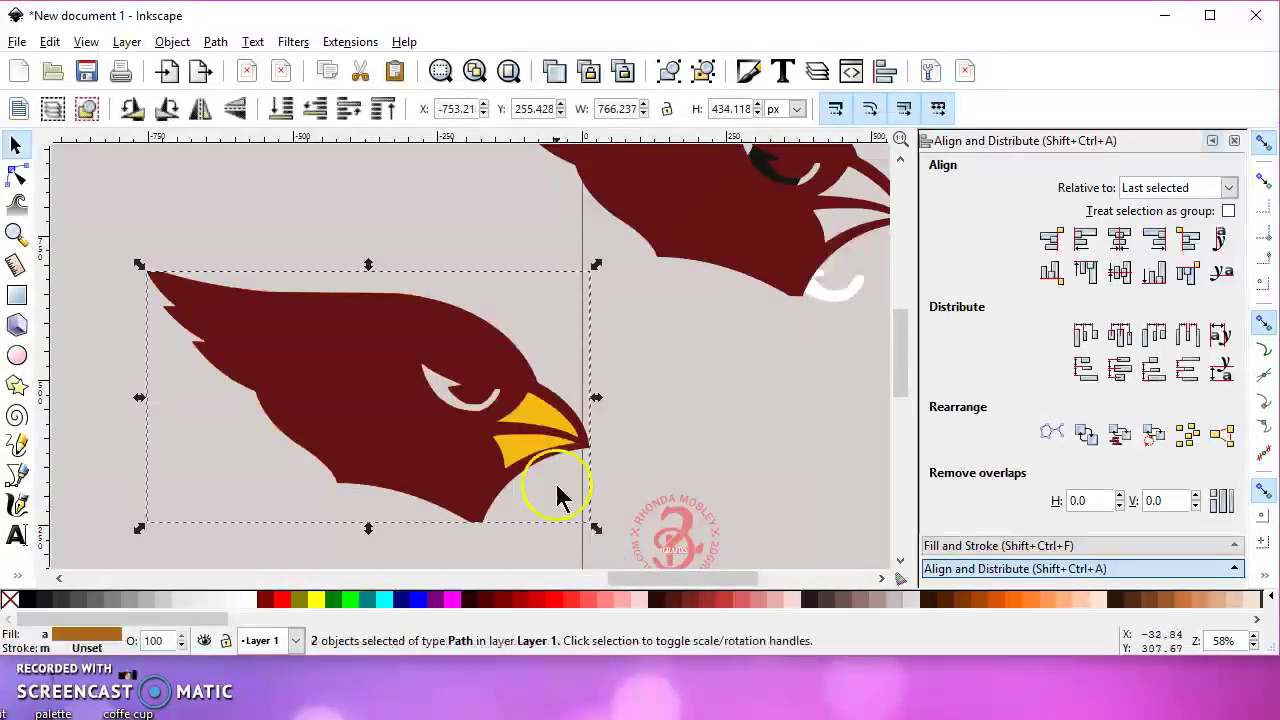
pyautogui.click(215, 41)
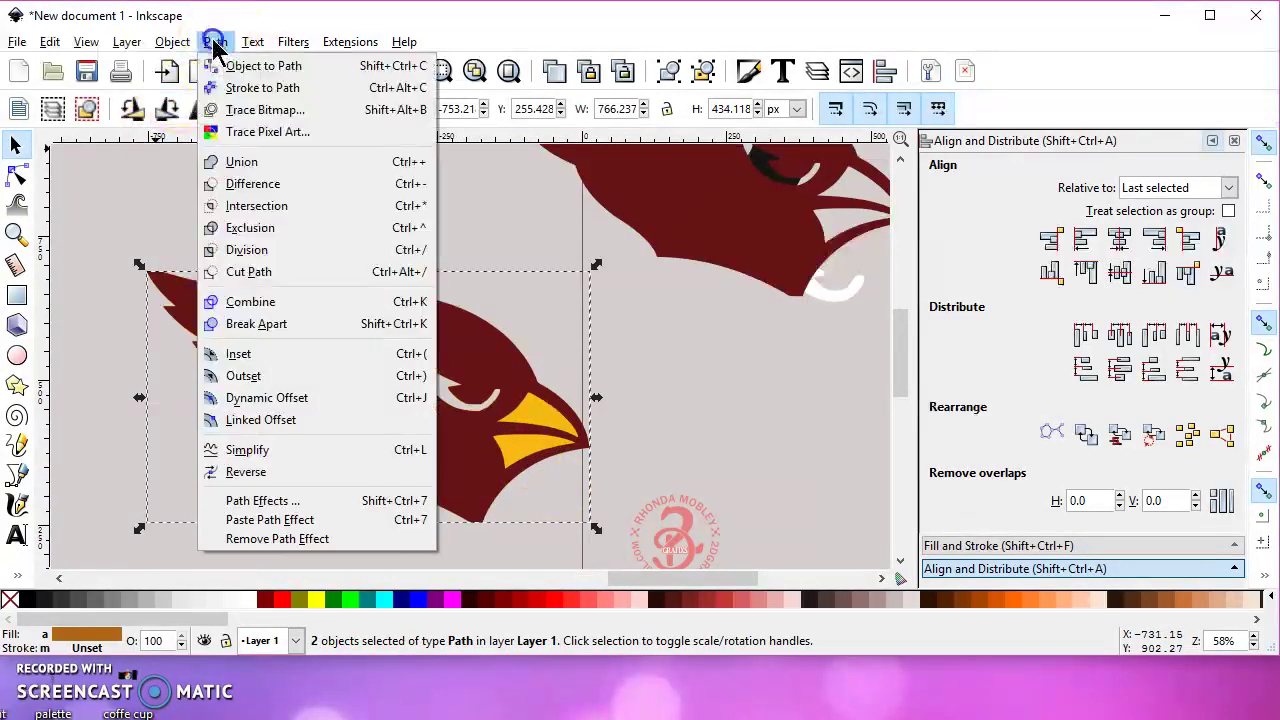
pyautogui.click(255, 184)
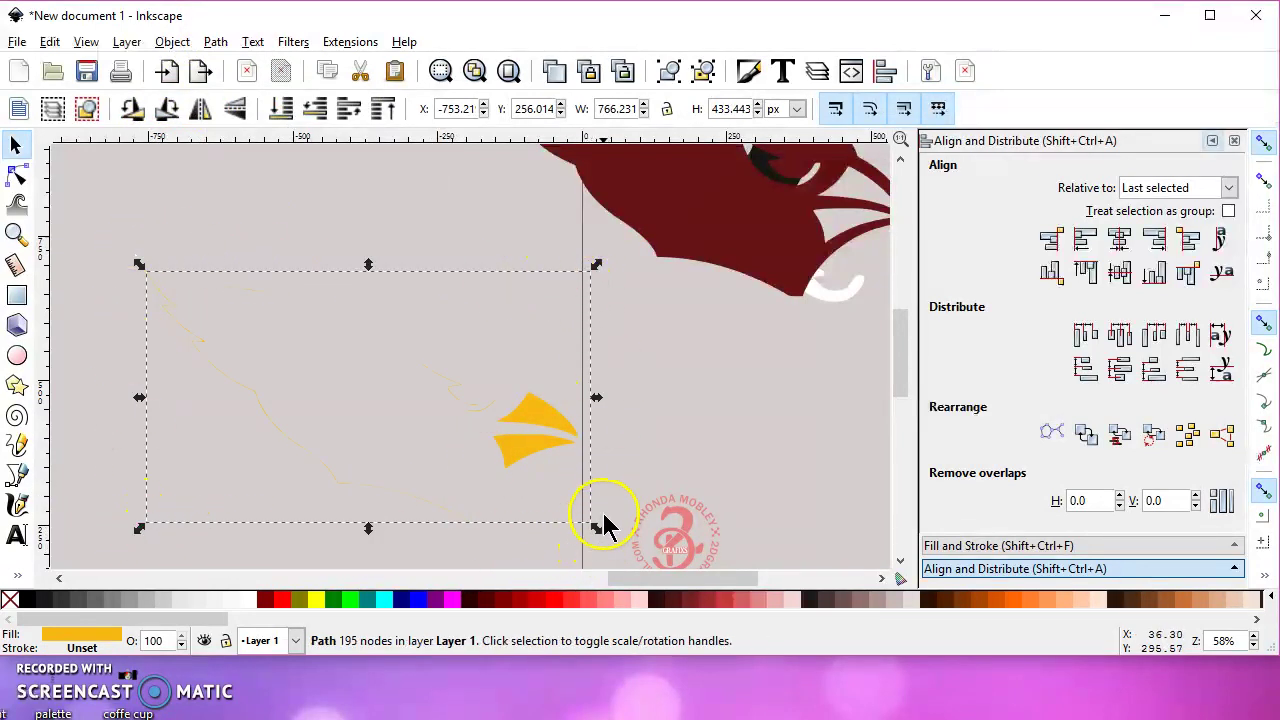
# Zoom and pan over the 195-node yellow leftovers, then switch to the Node tool
pyautogui.scroll(1, 463, 403)
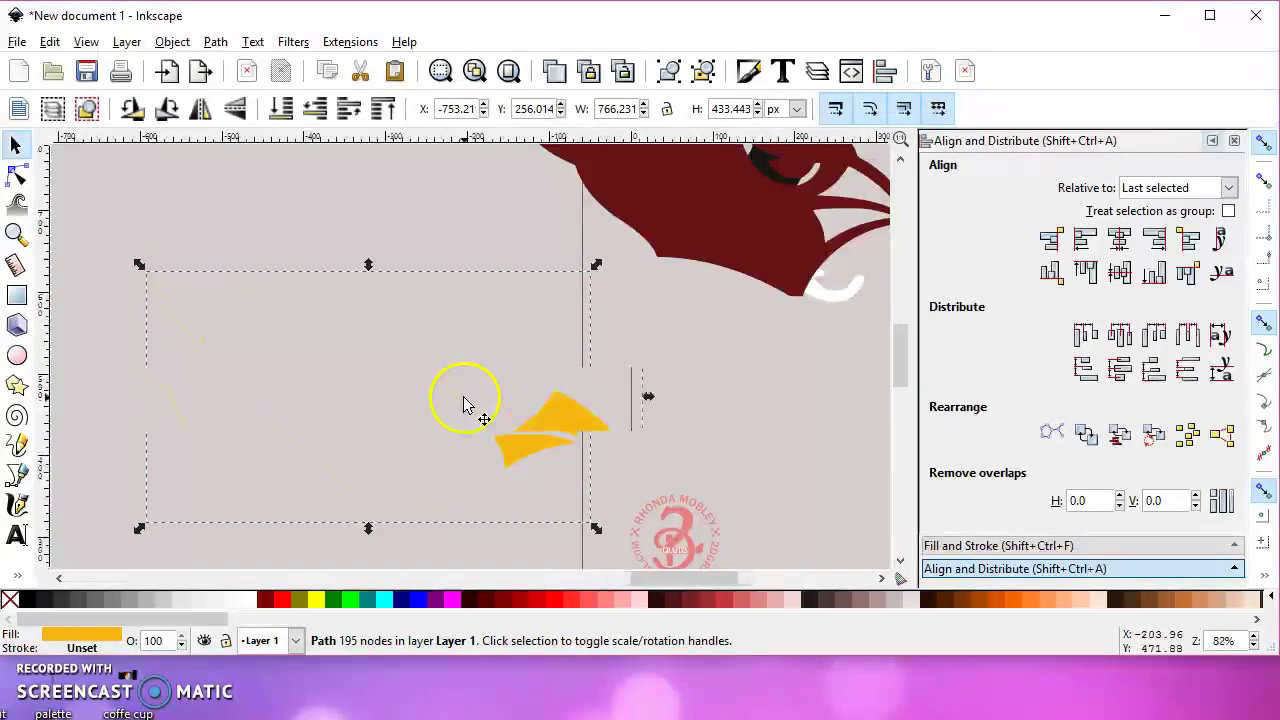
pyautogui.scroll(4, 463, 403)
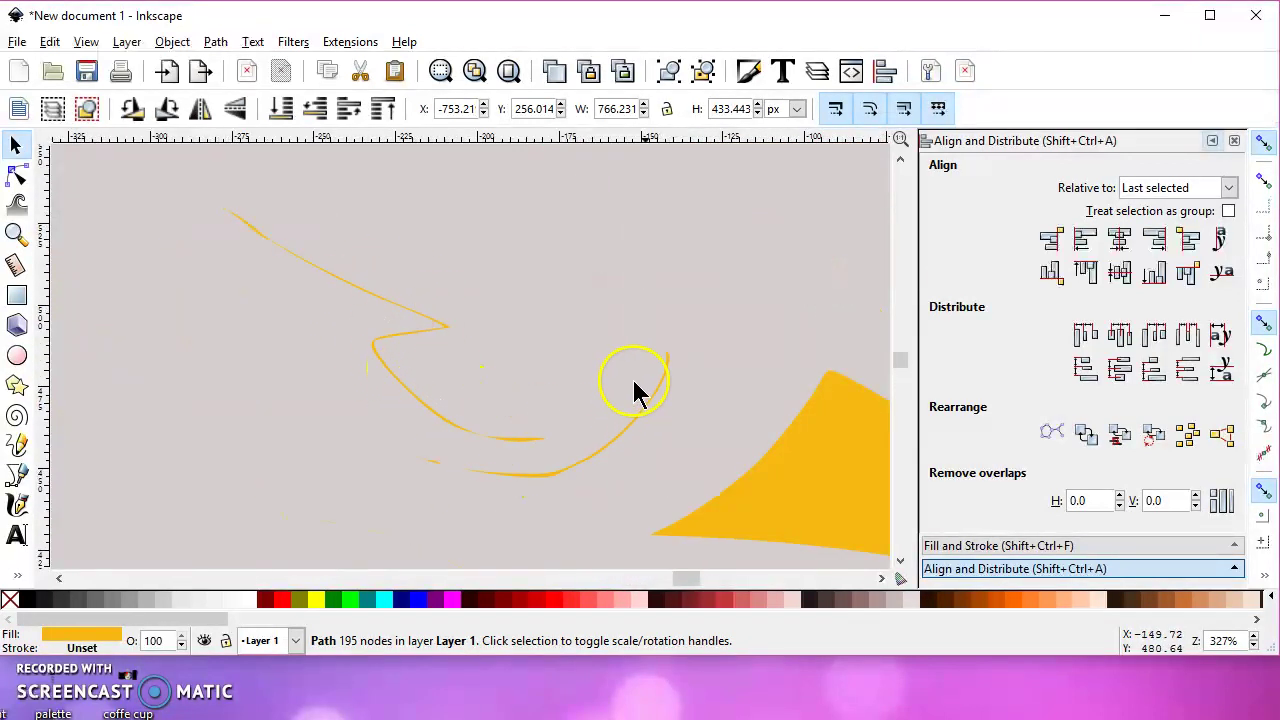
pyautogui.scroll(-4, 431, 434)
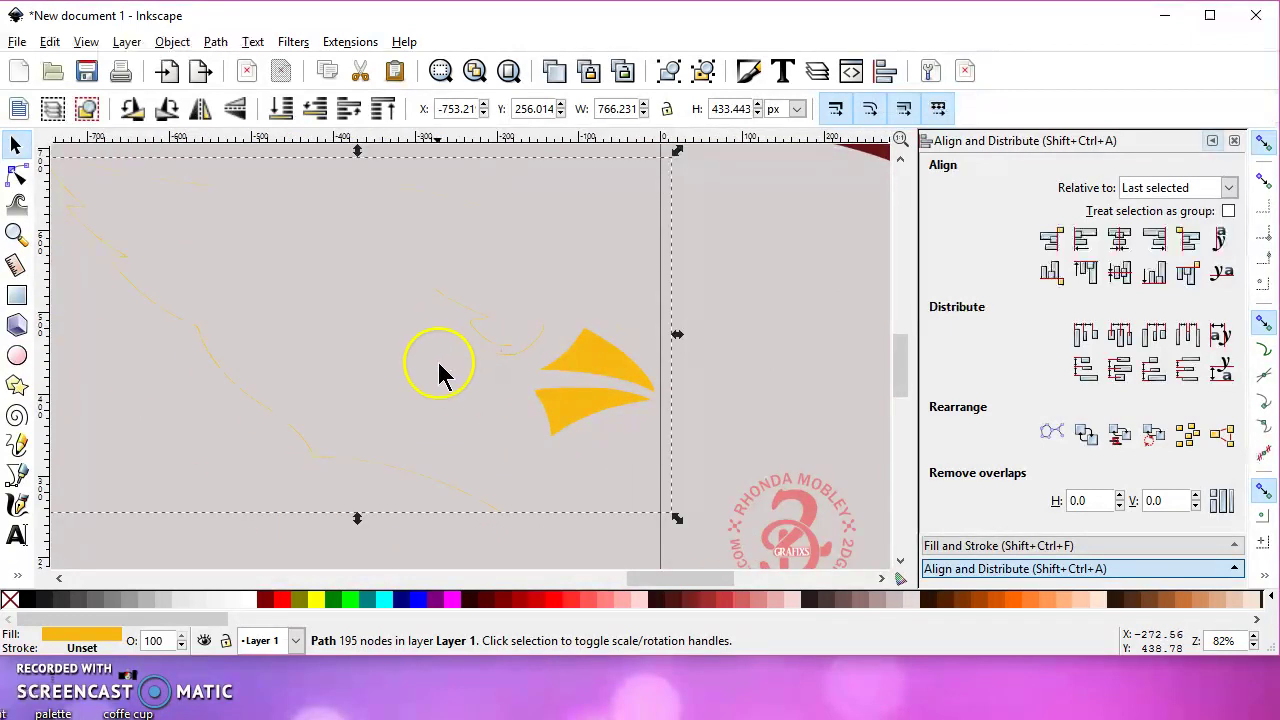
pyautogui.moveTo(417, 362); pyautogui.dragTo(475, 366)
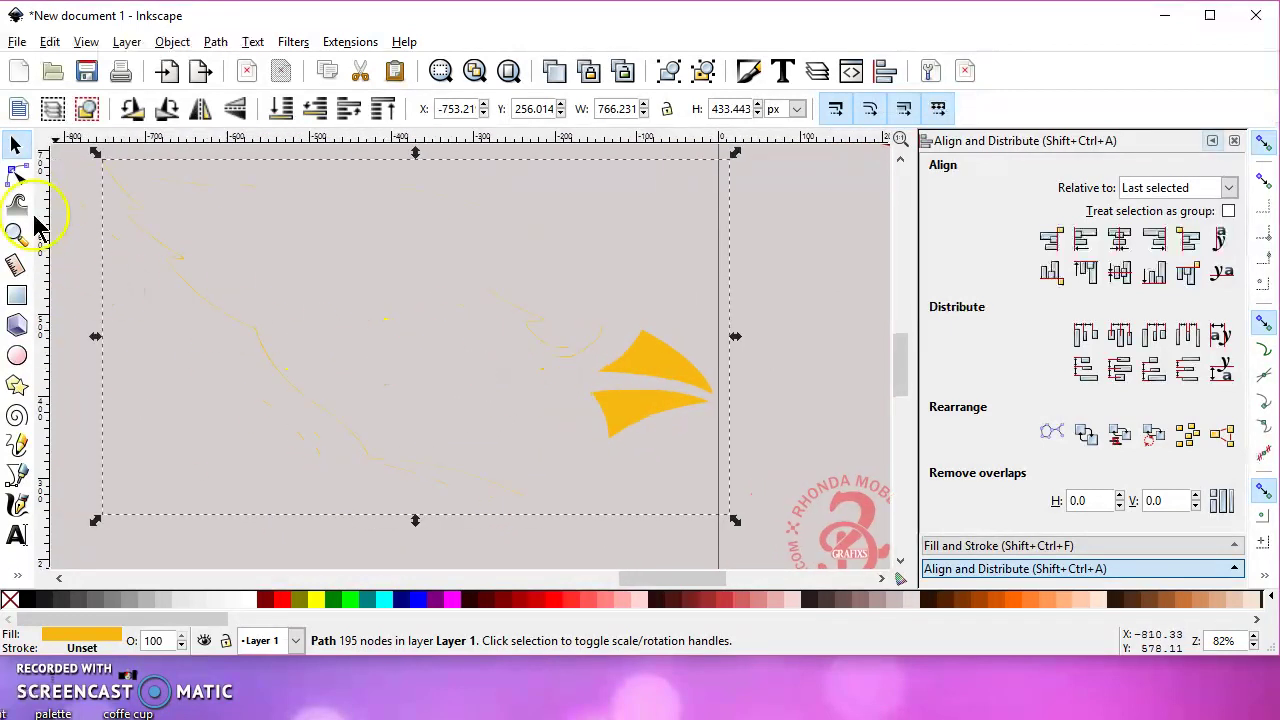
pyautogui.click(17, 176)
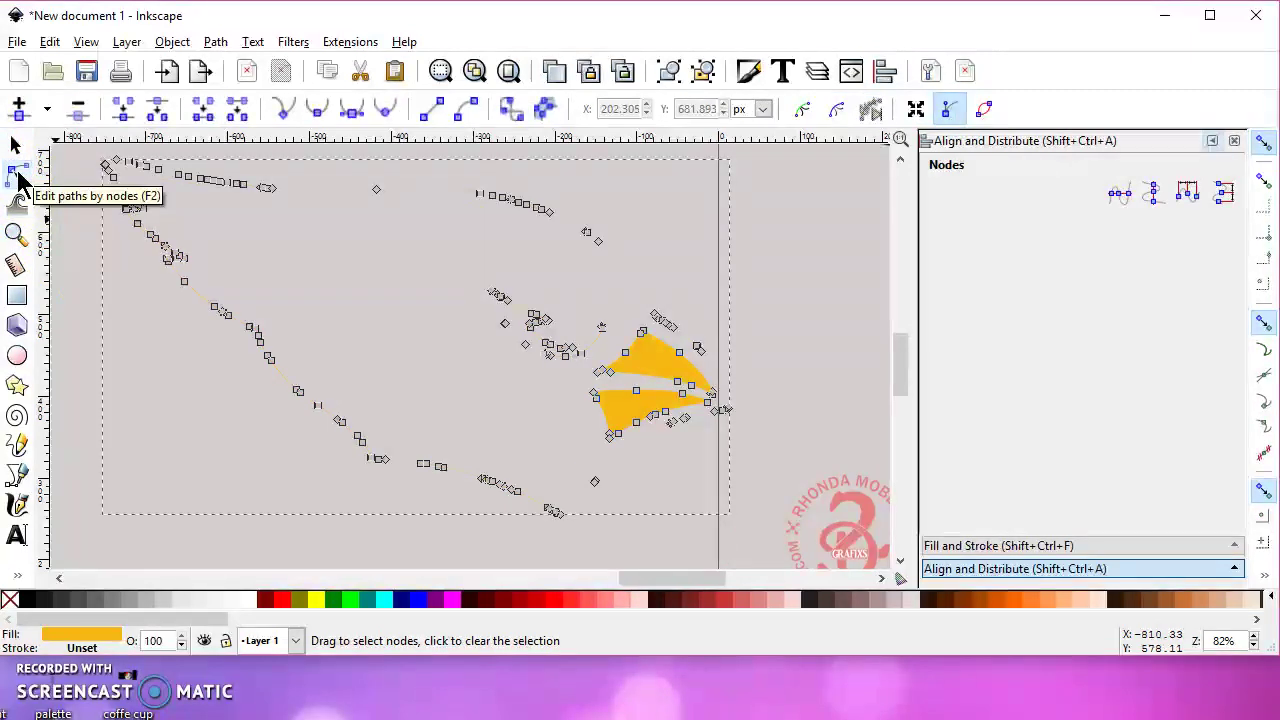
# Delete the thin yellow sliver nodes and the leftover nodes near the beak's top
pyautogui.click(86, 180)
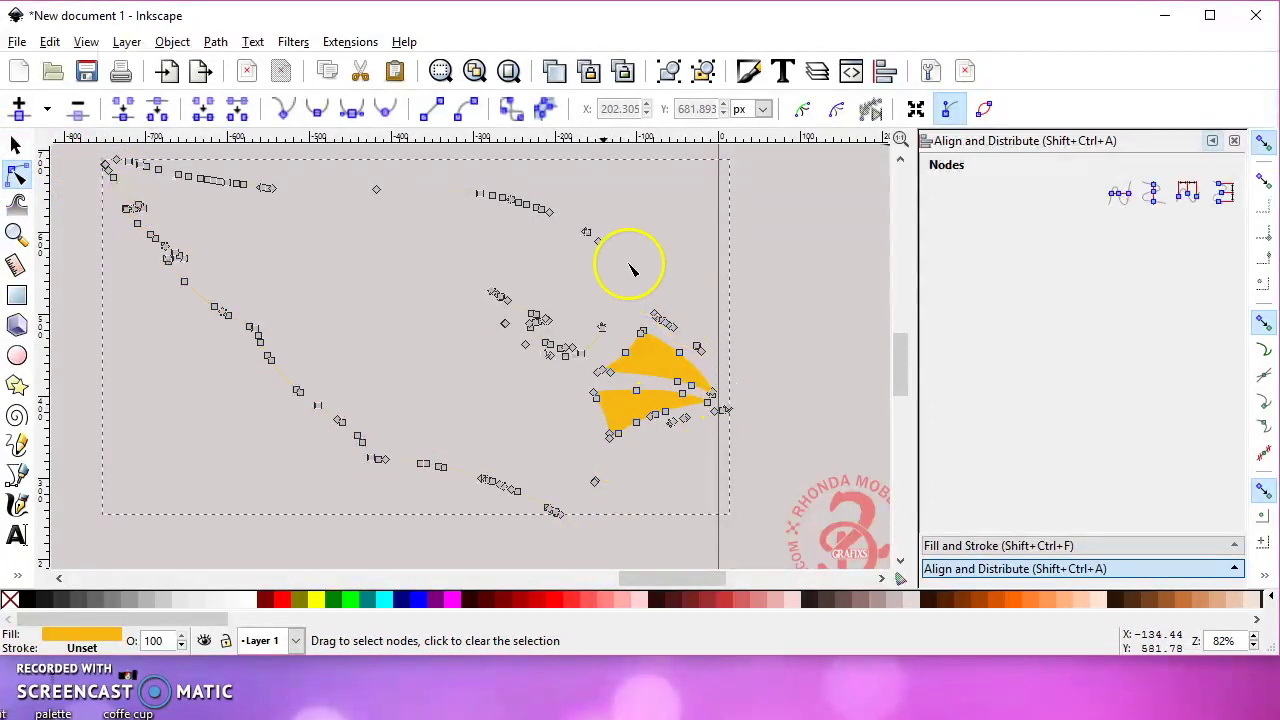
pyautogui.moveTo(75, 152); pyautogui.dragTo(586, 552)
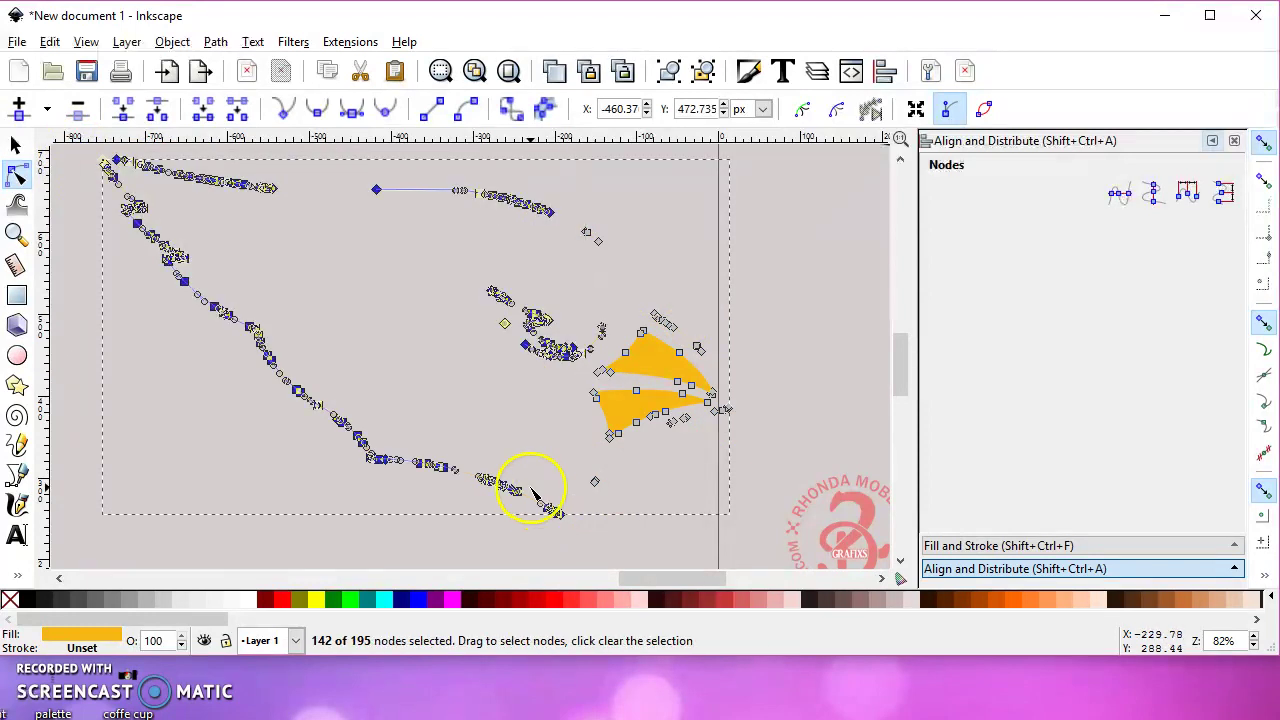
pyautogui.press('Delete')
pyautogui.moveTo(514, 193); pyautogui.dragTo(609, 345)
pyautogui.press('Delete')
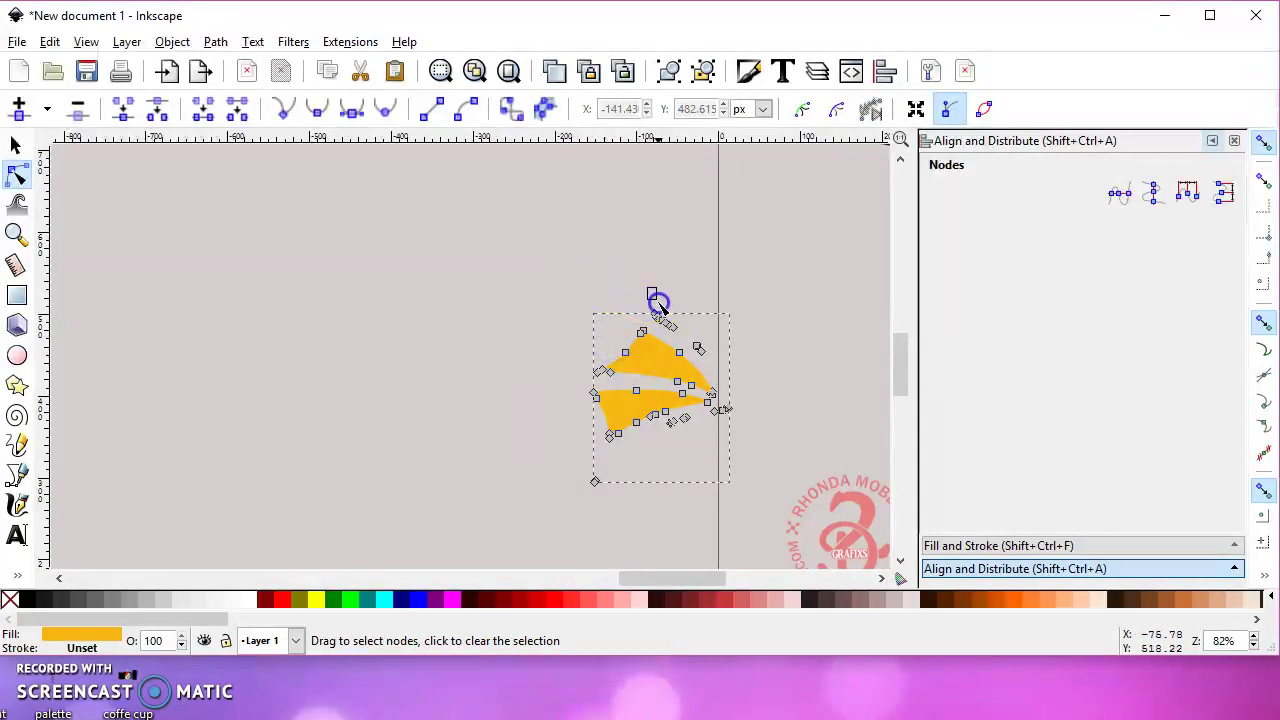
# Delete the stray nodes above, top-right and right of the beak, leaving a 26-node beak path
pyautogui.moveTo(706, 345); pyautogui.dragTo(706, 345)
pyautogui.press('Delete')
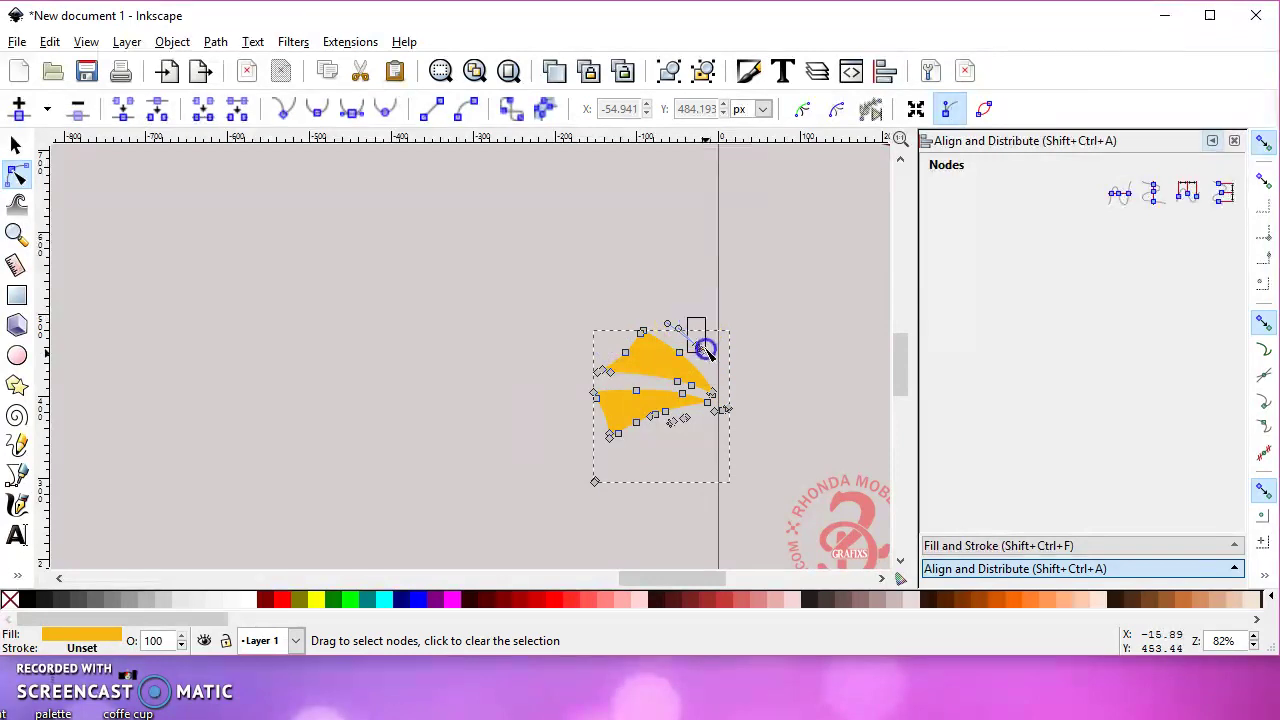
pyautogui.moveTo(715, 367); pyautogui.dragTo(715, 367)
pyautogui.press('Delete')
pyautogui.moveTo(737, 442); pyautogui.dragTo(657, 414)
pyautogui.press('Delete')
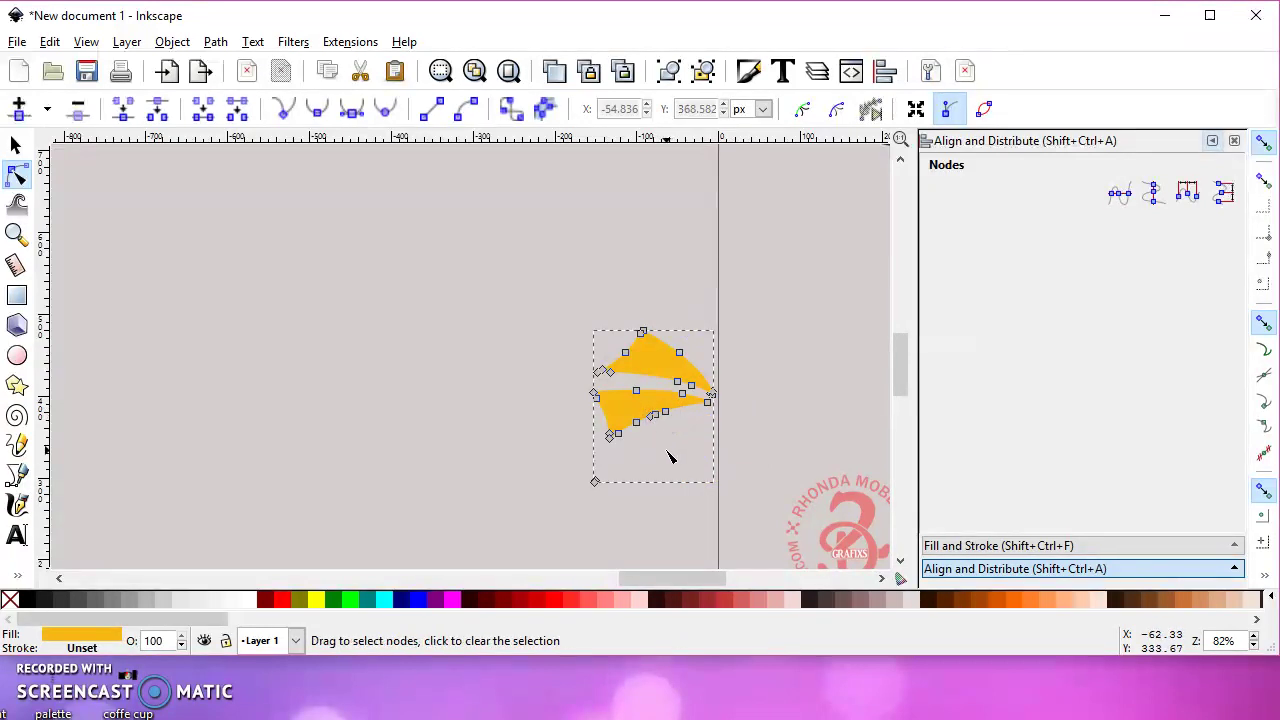
pyautogui.click(15, 145)
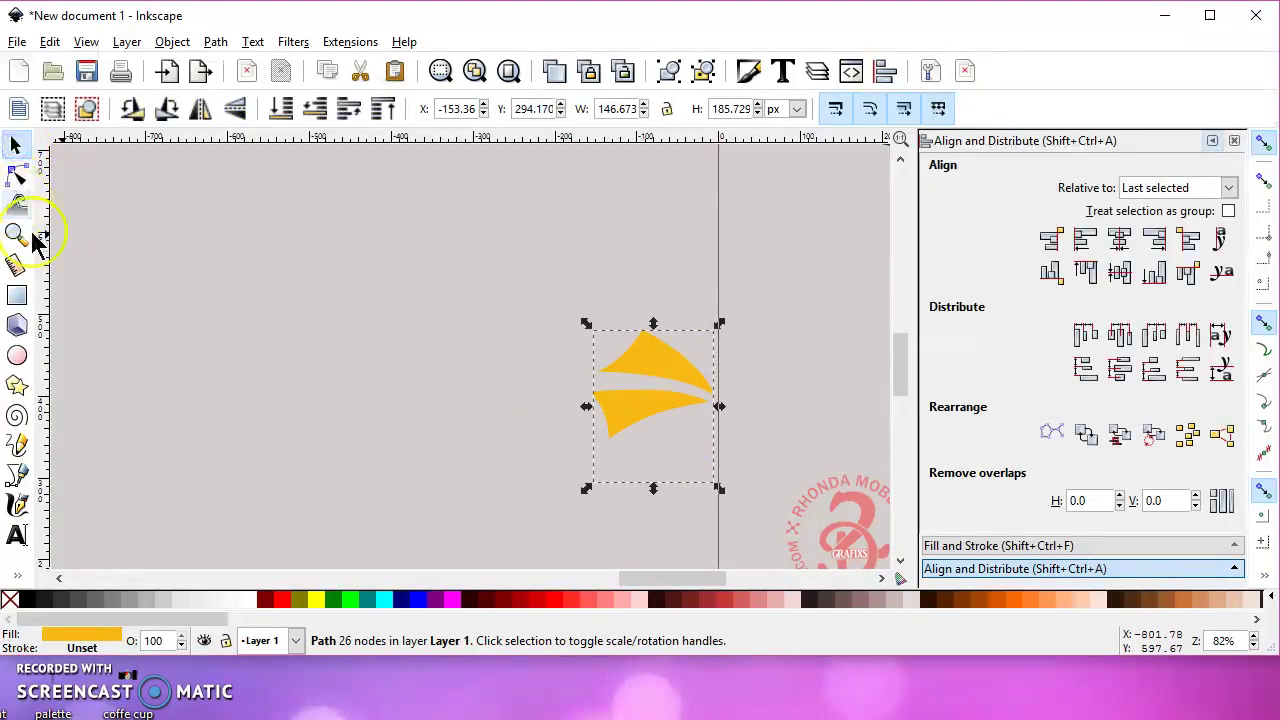
# Zoom in and delete the last stray node below the beak with the Node tool
pyautogui.scroll(1, 654, 420)
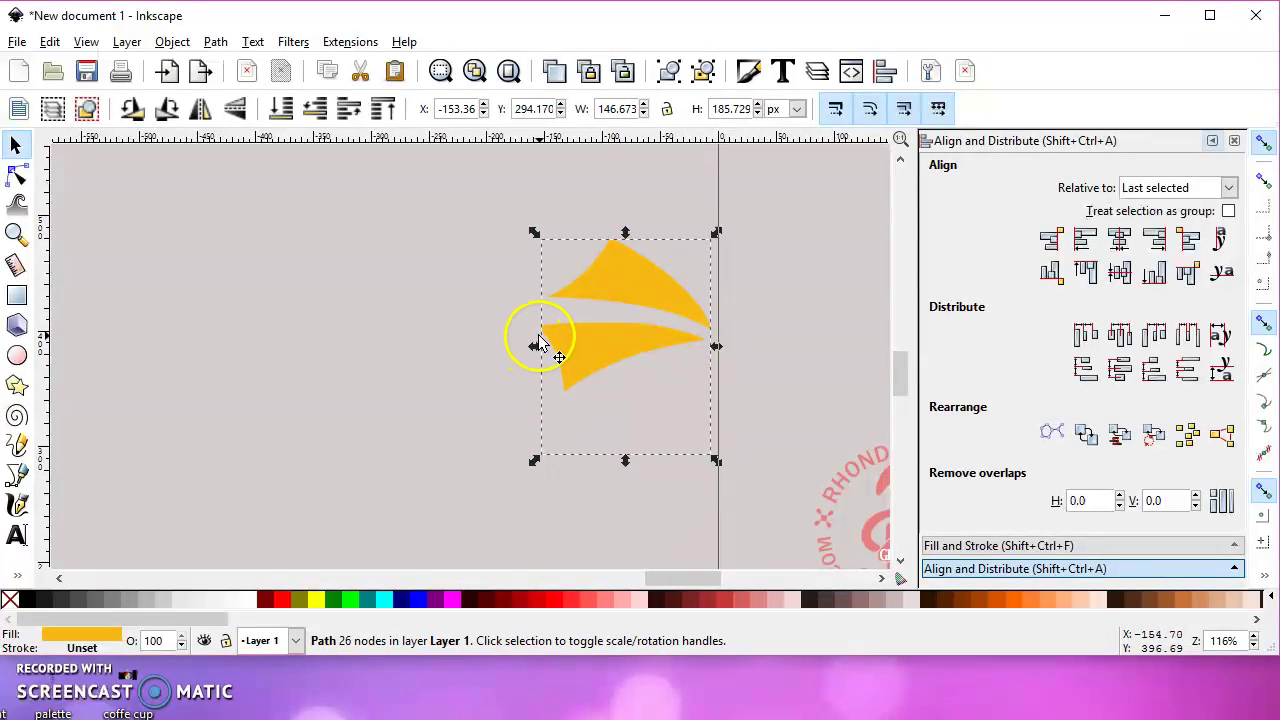
pyautogui.keyDown('ctrl'); pyautogui.scroll(2, 725, 347); pyautogui.keyUp('ctrl')
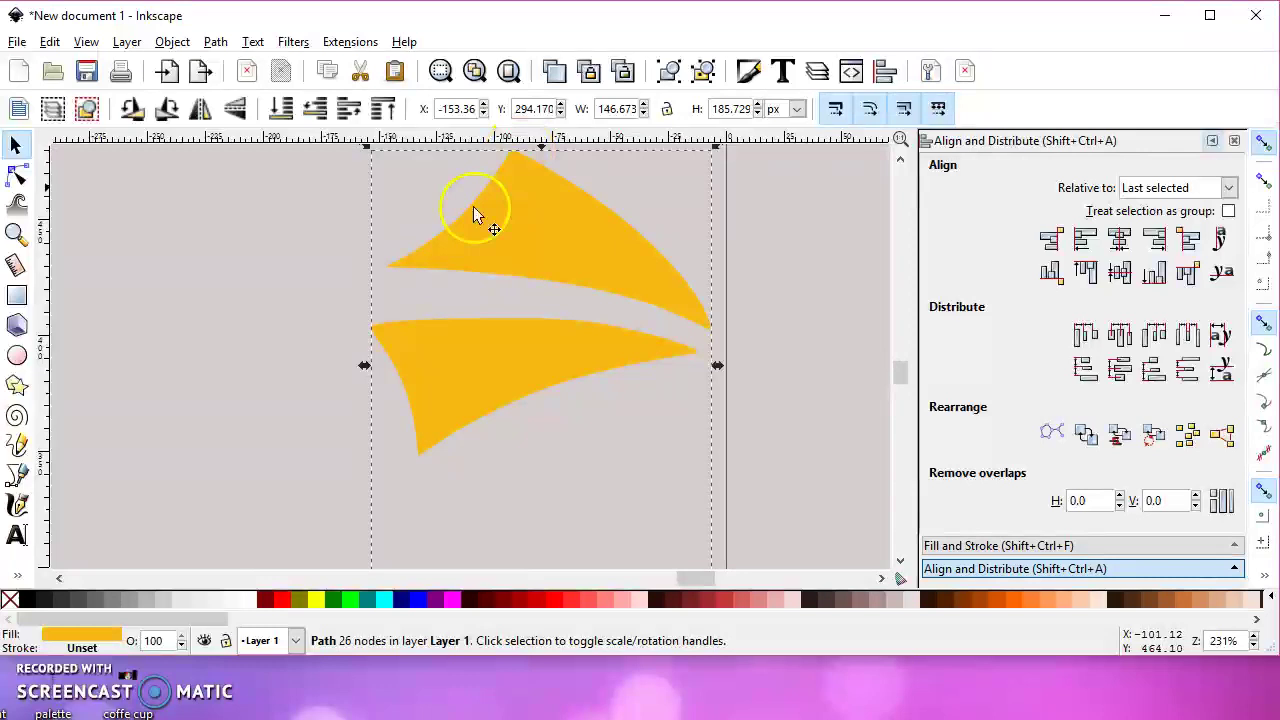
pyautogui.keyDown('ctrl'); pyautogui.scroll(-2, 614, 523); pyautogui.keyUp('ctrl')
pyautogui.keyDown('ctrl'); pyautogui.scroll(1, 545, 393); pyautogui.keyUp('ctrl')
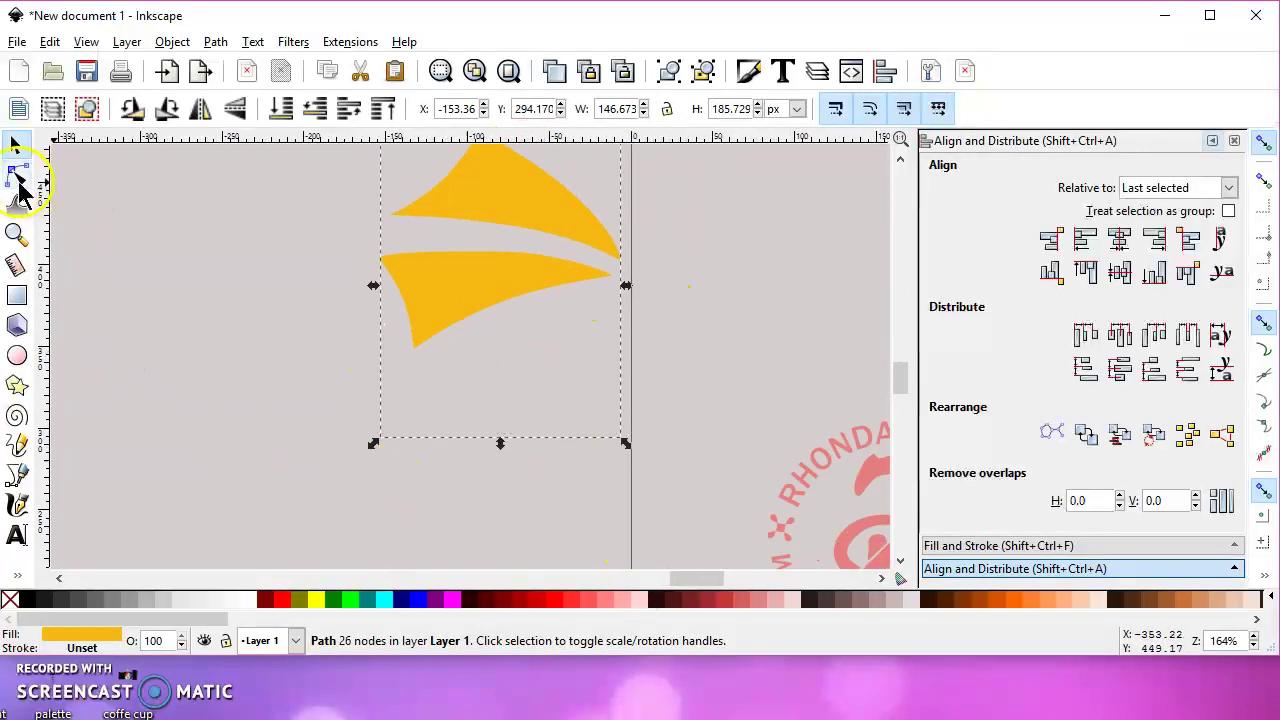
pyautogui.click(16, 178)
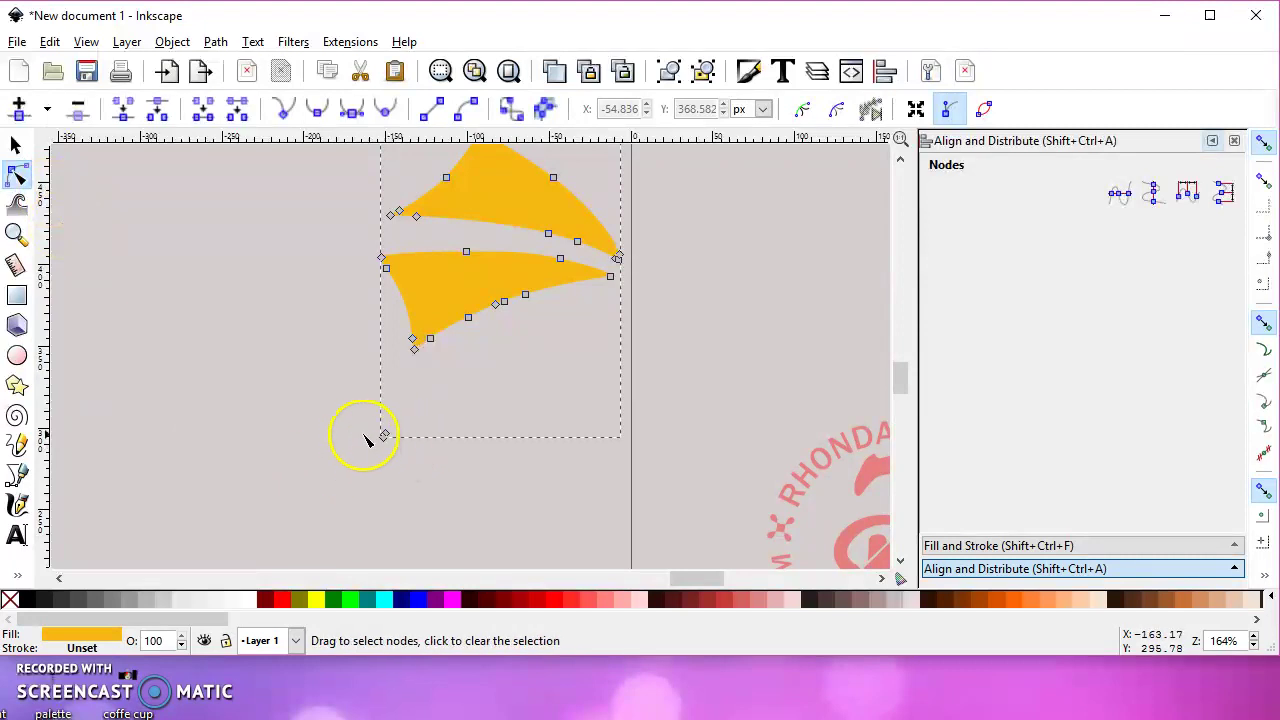
pyautogui.moveTo(419, 470); pyautogui.dragTo(420, 472)
pyautogui.press('Delete')
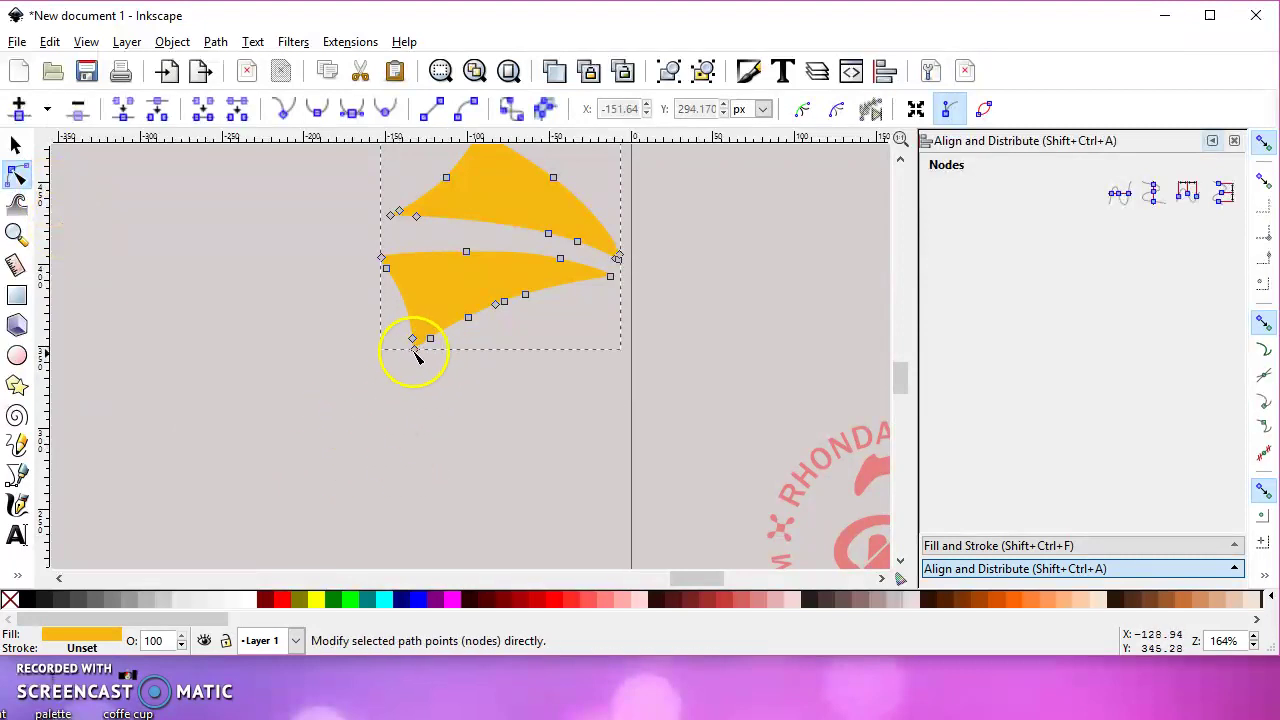
# Move the beak and red head into view, then align the black outline over the head and raise it to top
pyautogui.click(16, 145)
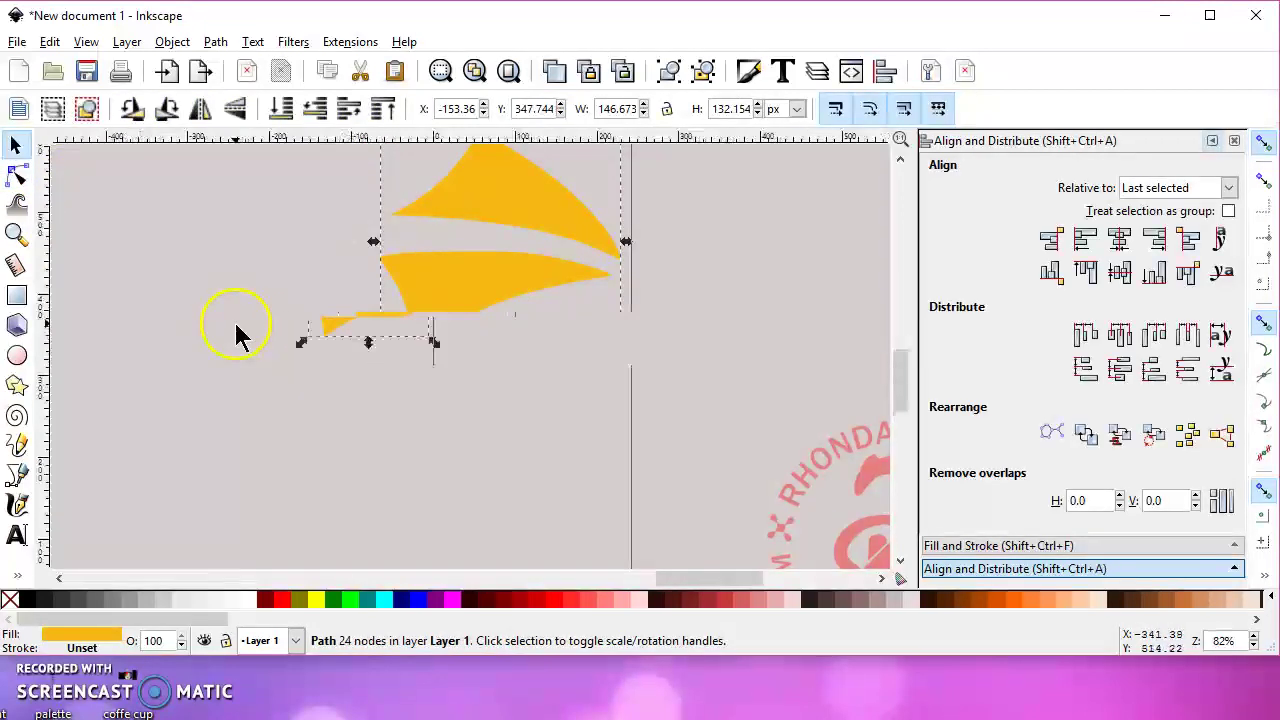
pyautogui.scroll(-6, 186, 431)
pyautogui.moveTo(224, 403); pyautogui.dragTo(357, 366)
pyautogui.moveTo(287, 340); pyautogui.dragTo(222, 365)
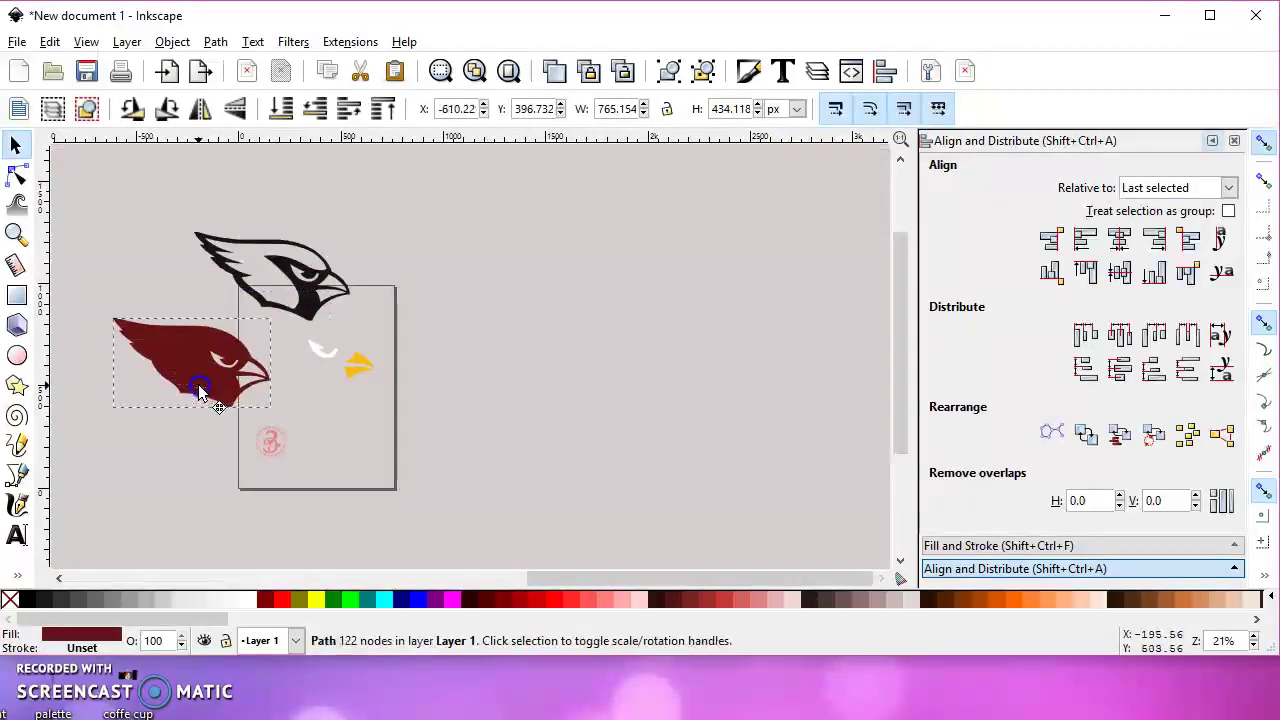
pyautogui.click(303, 314)
pyautogui.moveTo(303, 314); pyautogui.dragTo(224, 386)
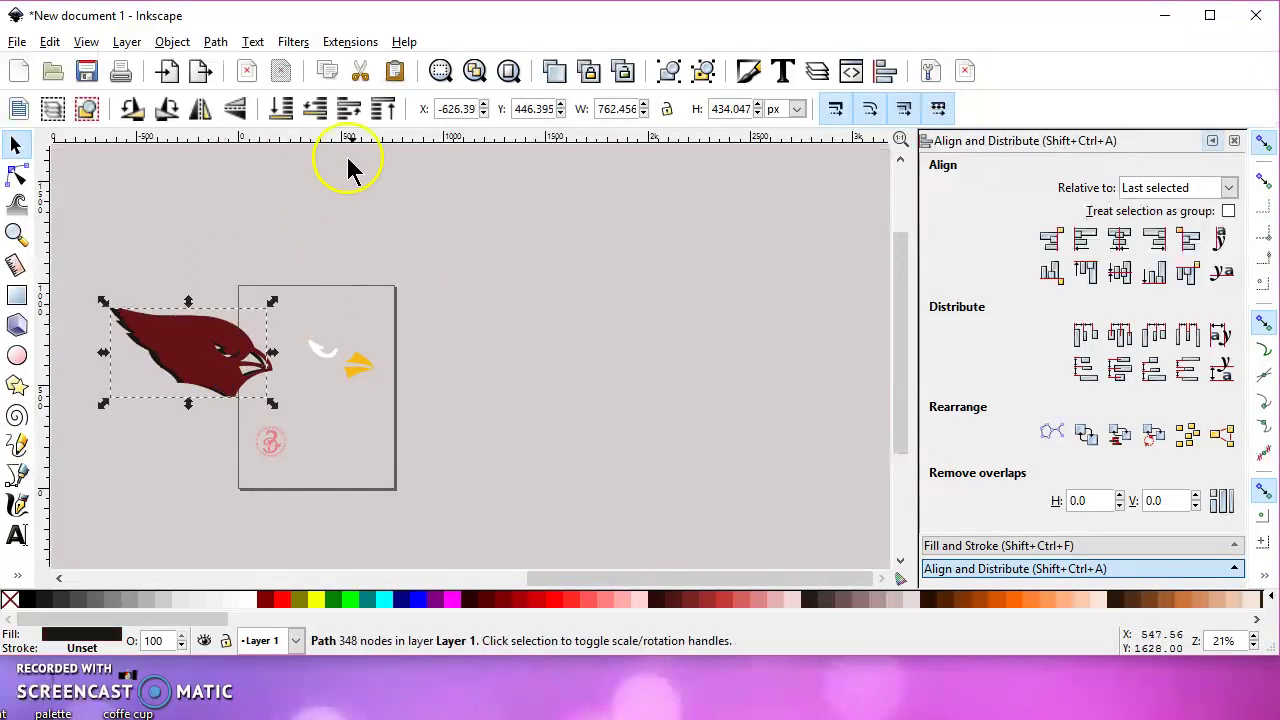
pyautogui.click(383, 108)
pyautogui.moveTo(250, 385); pyautogui.dragTo(238, 386)
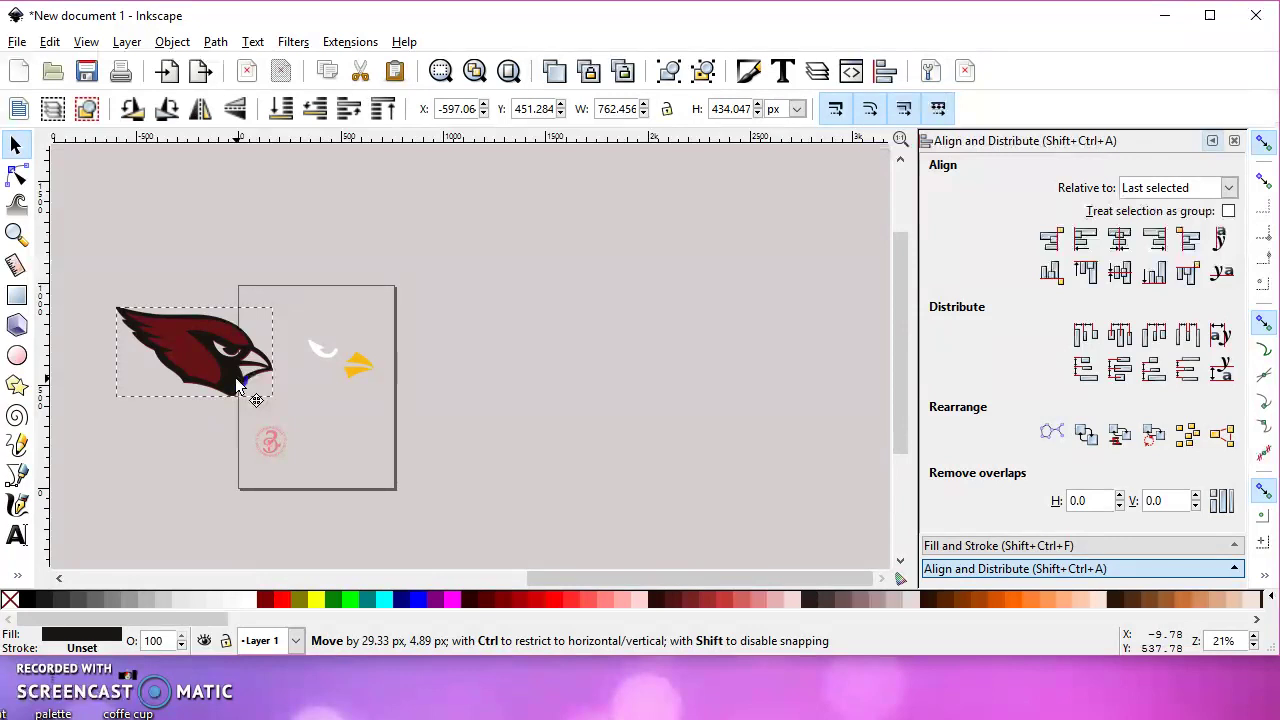
pyautogui.moveTo(238, 386)
pyautogui.mouseDown()
pyautogui.moveTo(234, 430)
pyautogui.moveTo(221, 397)
pyautogui.moveTo(232, 390)
pyautogui.mouseUp()
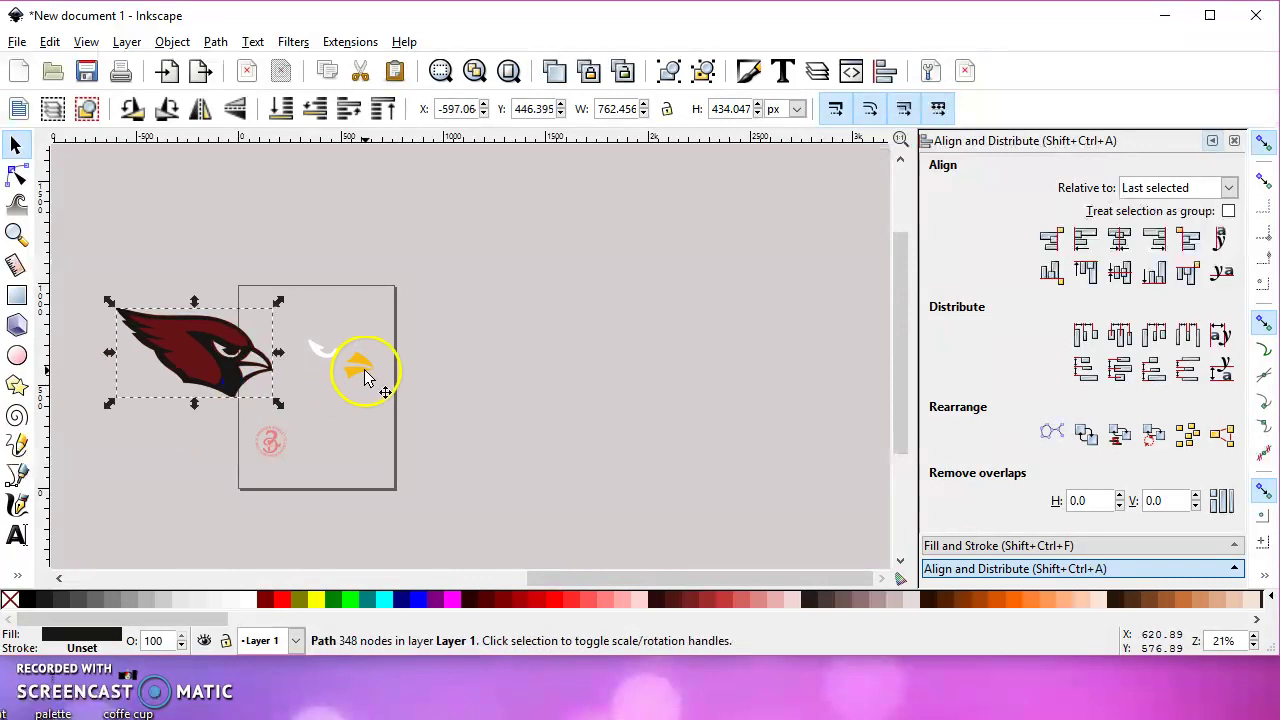
# Place the white eye and yellow beak on the head, then move the assembled cardinal onto the page
pyautogui.moveTo(323, 354); pyautogui.dragTo(224, 356)
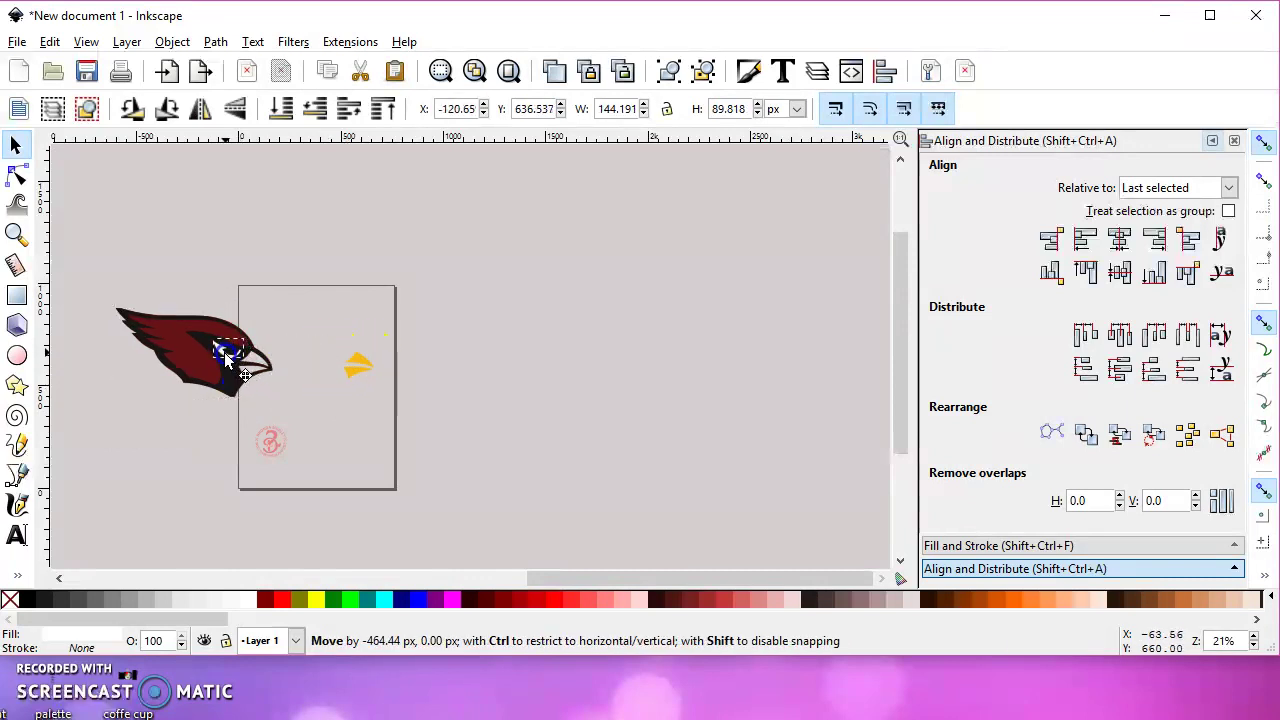
pyautogui.click(336, 369)
pyautogui.moveTo(349, 370); pyautogui.dragTo(232, 375)
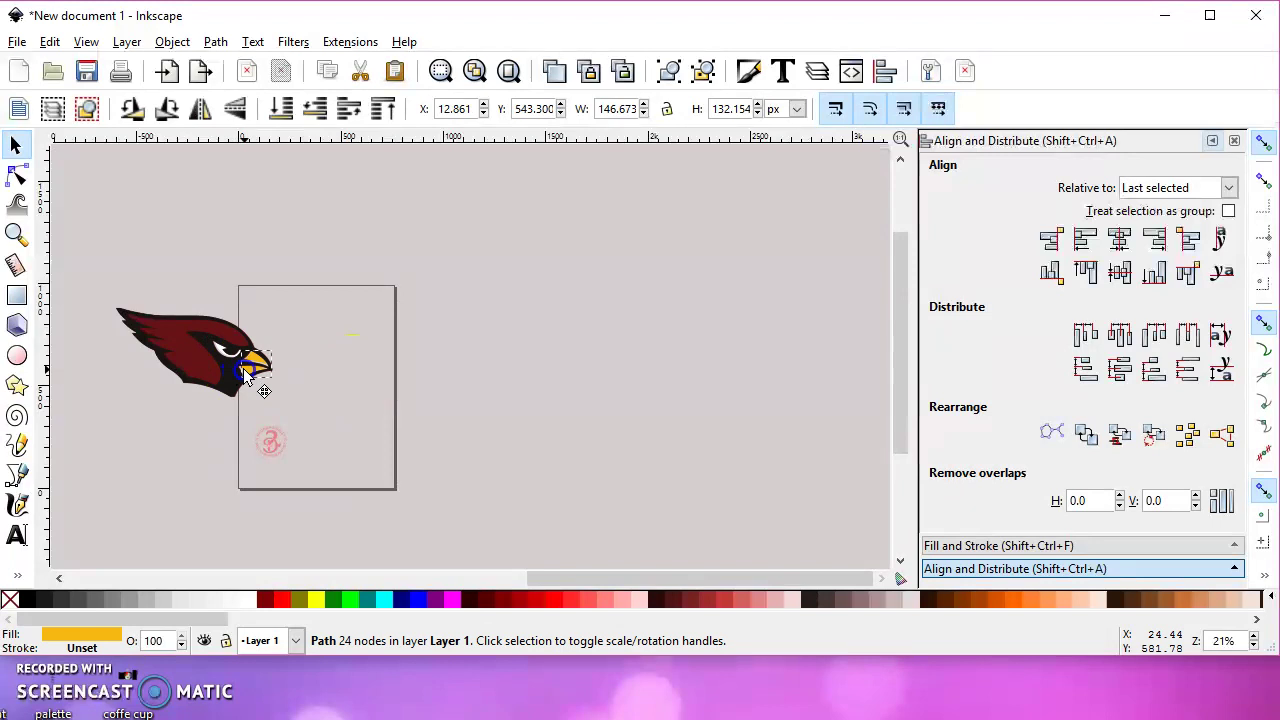
pyautogui.moveTo(105, 272); pyautogui.dragTo(281, 421)
pyautogui.moveTo(196, 372); pyautogui.dragTo(322, 372)
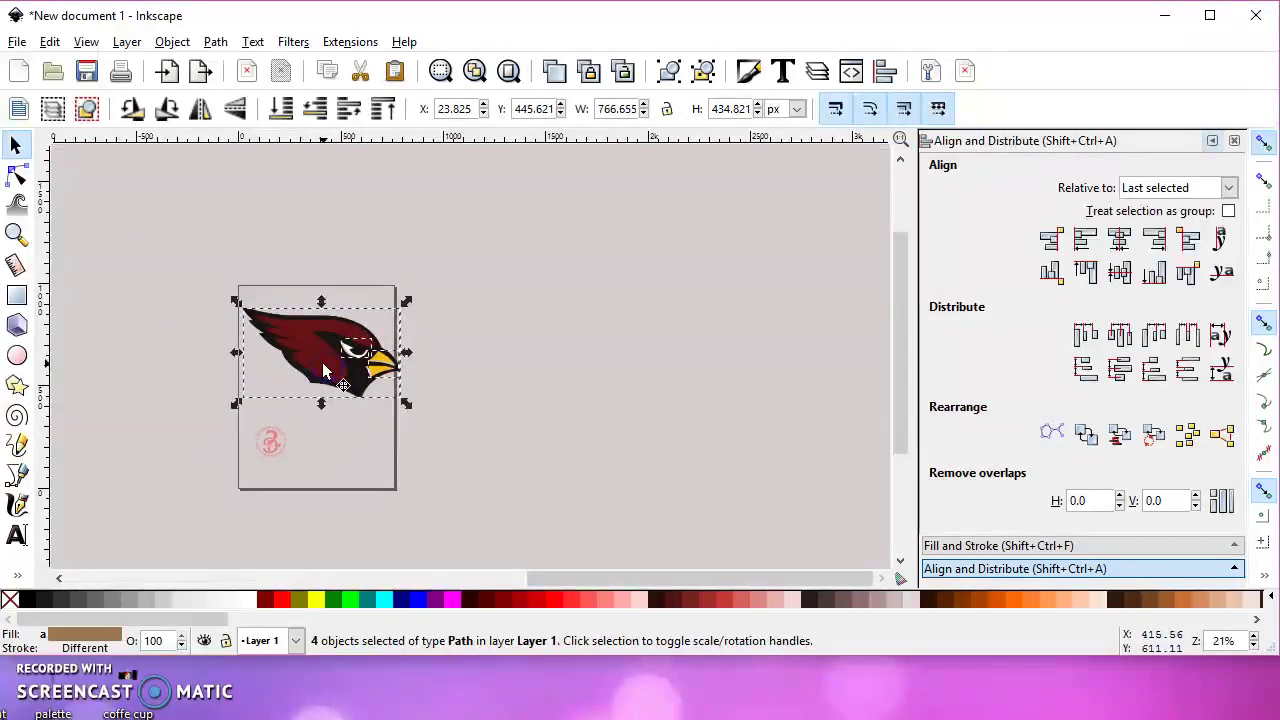
# Fit the page in view and nudge the yellow beak snugly against the black head
pyautogui.press('5')
pyautogui.click(591, 409)
pyautogui.click(580, 321)
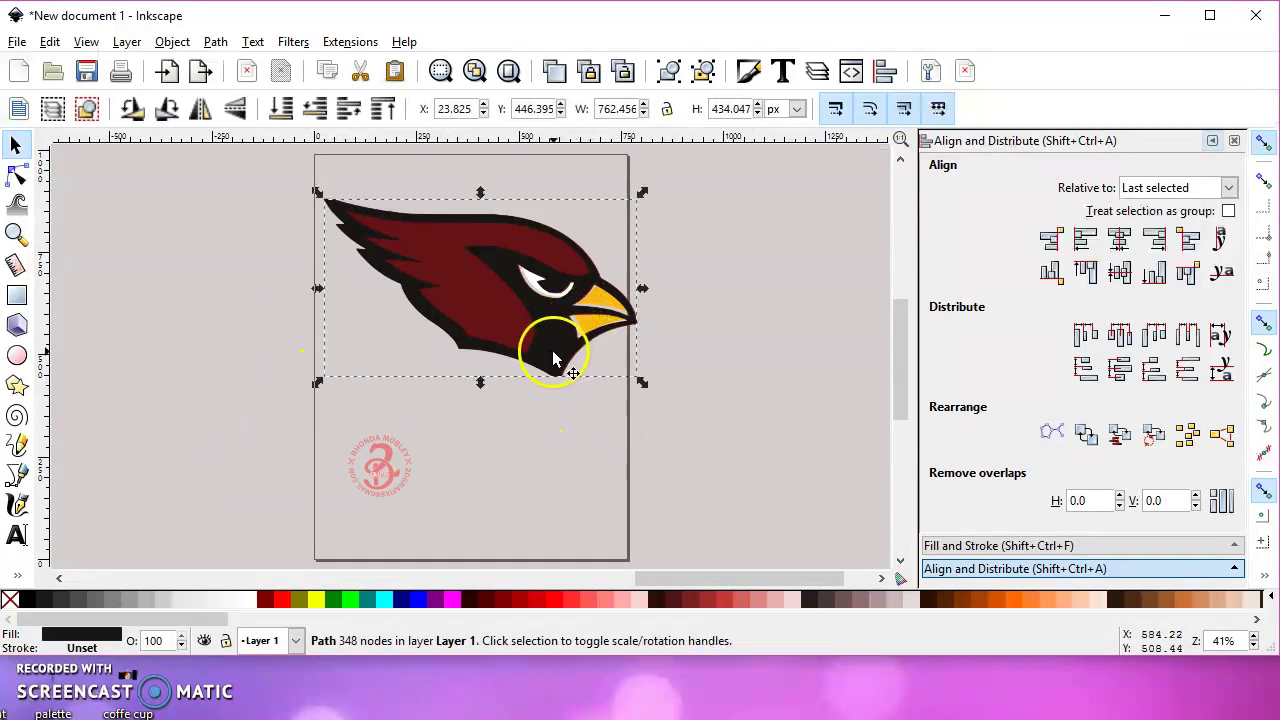
pyautogui.keyDown('alt'); pyautogui.click(585, 327); pyautogui.keyUp('alt')
pyautogui.moveTo(585, 327); pyautogui.dragTo(580, 330)
pyautogui.rightClick(600, 332)
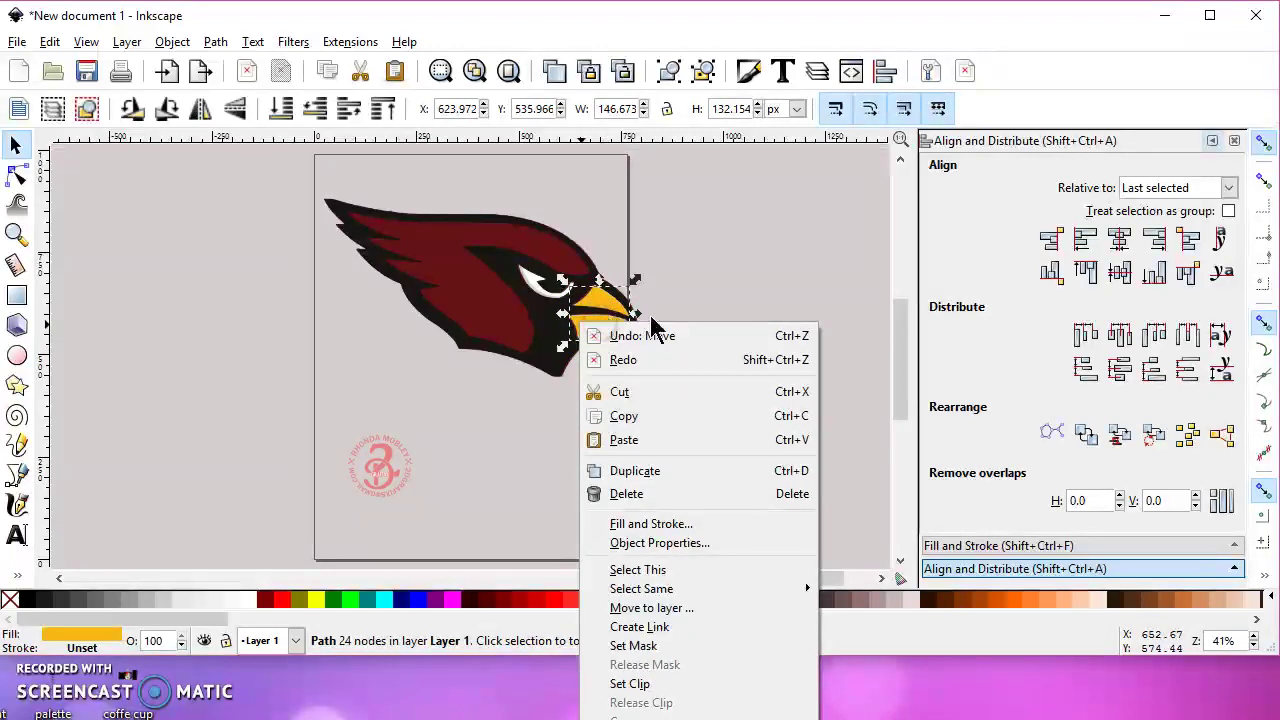
pyautogui.click(731, 275)
pyautogui.scroll(3, 593, 305)
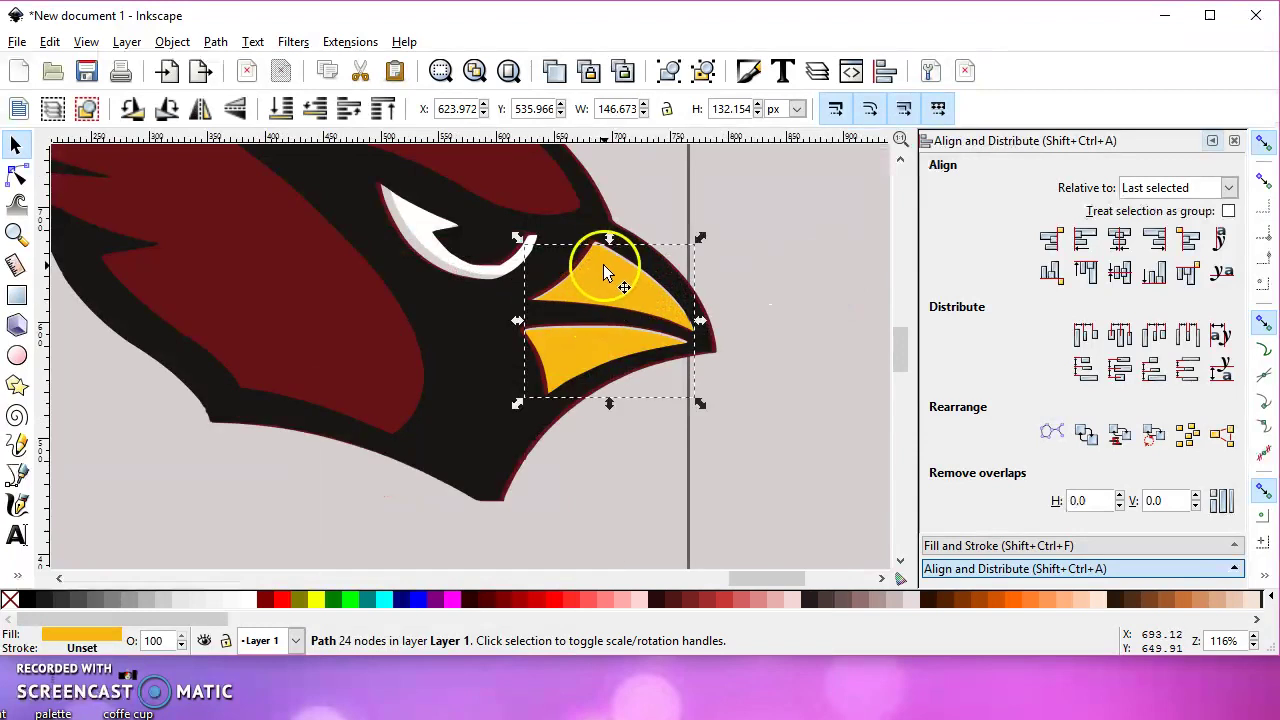
pyautogui.moveTo(566, 353); pyautogui.dragTo(571, 347)
pyautogui.press('Tab')
pyautogui.press('Tab')
pyautogui.press('Tab')
pyautogui.press('Tab')
pyautogui.press('Tab')
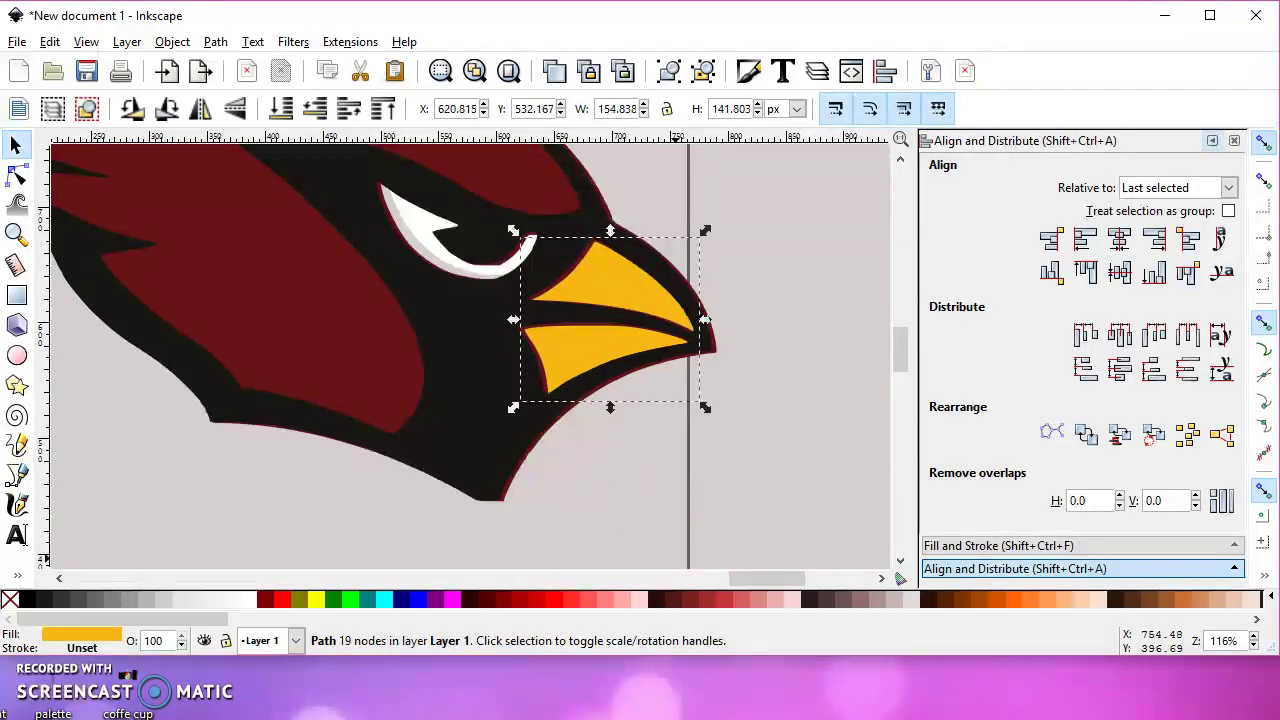
# Undo the accidental shift of the black head and select the overlapping inner head paths
pyautogui.moveTo(482, 450); pyautogui.dragTo(454, 515)
pyautogui.press('ctrl')
pyautogui.hotkey('ctrl', 'z')
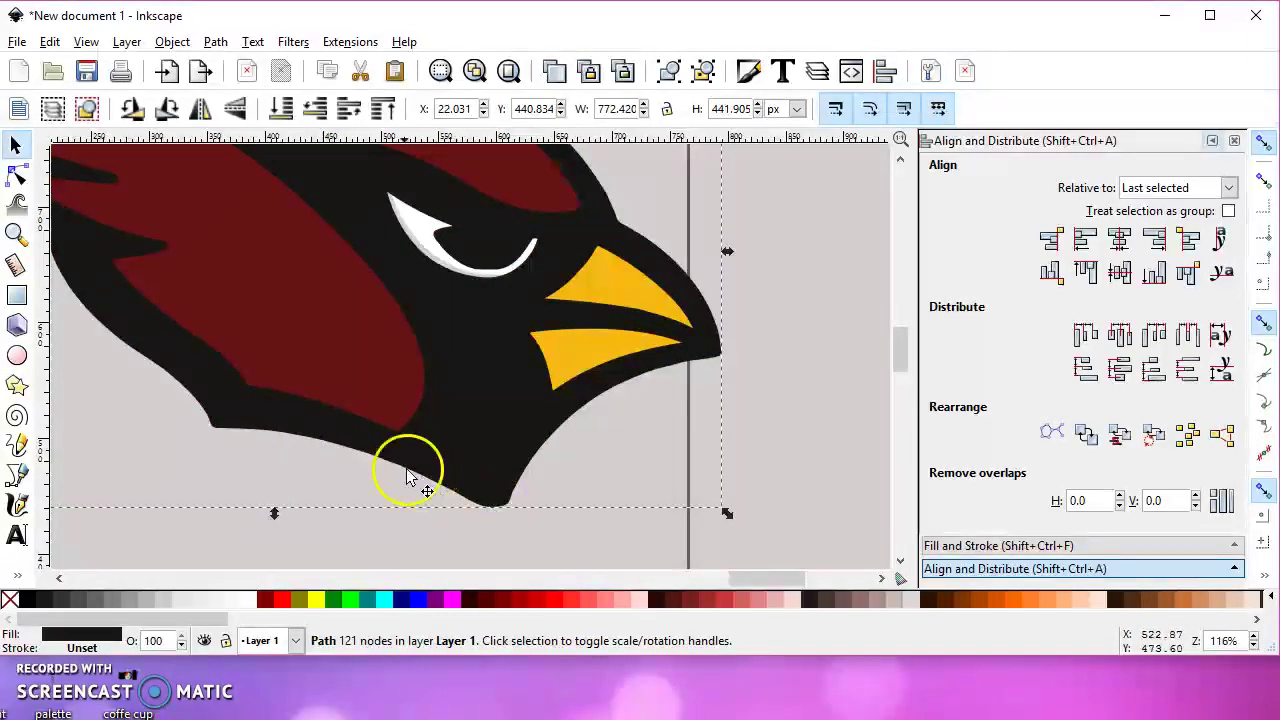
pyautogui.press('ctrl')
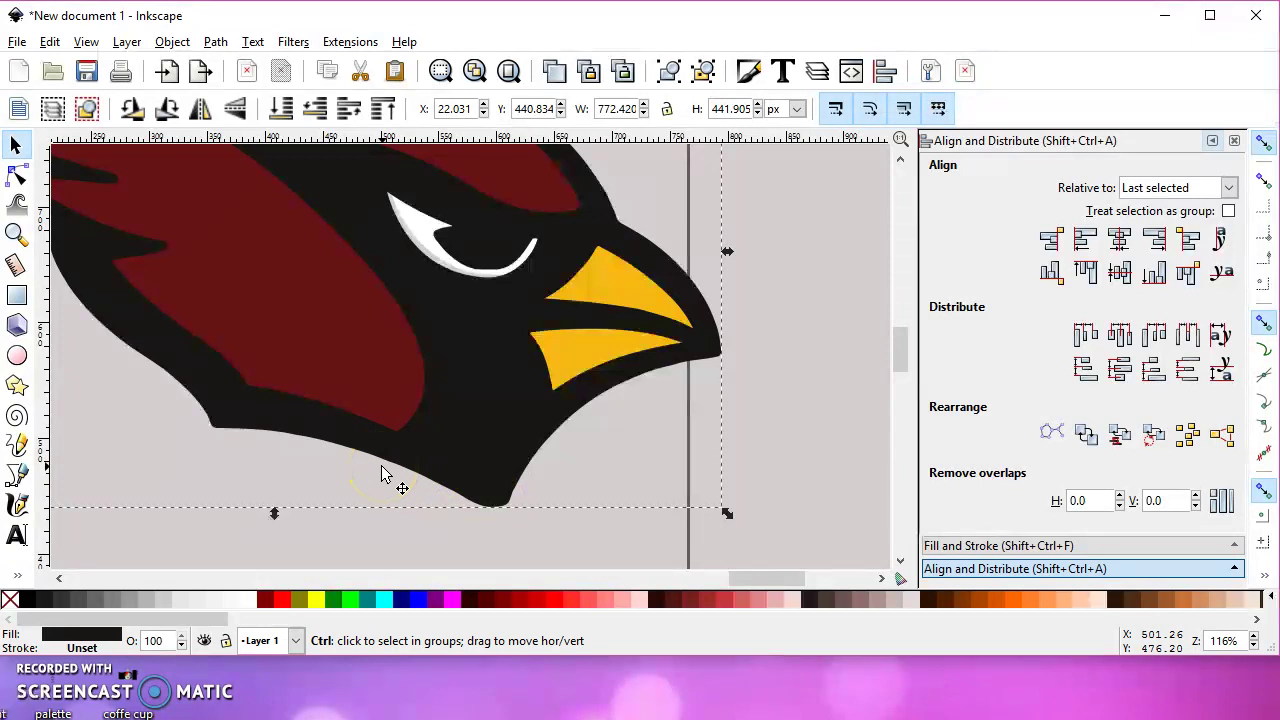
pyautogui.keyDown('ctrl'); pyautogui.click(381, 474); pyautogui.keyUp('ctrl')
pyautogui.keyDown('ctrl'); pyautogui.keyDown('alt'); pyautogui.click(388, 472); pyautogui.keyUp('alt'); pyautogui.keyUp('ctrl')
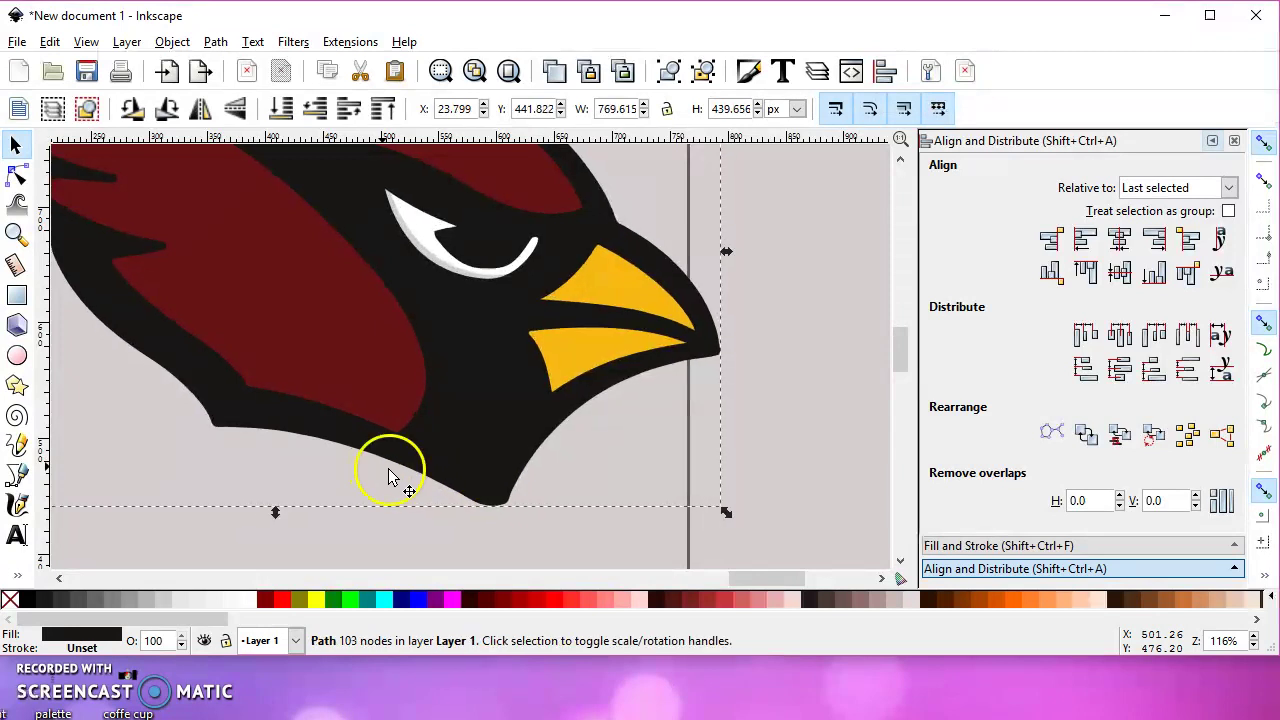
pyautogui.scroll(-5, 430, 382)
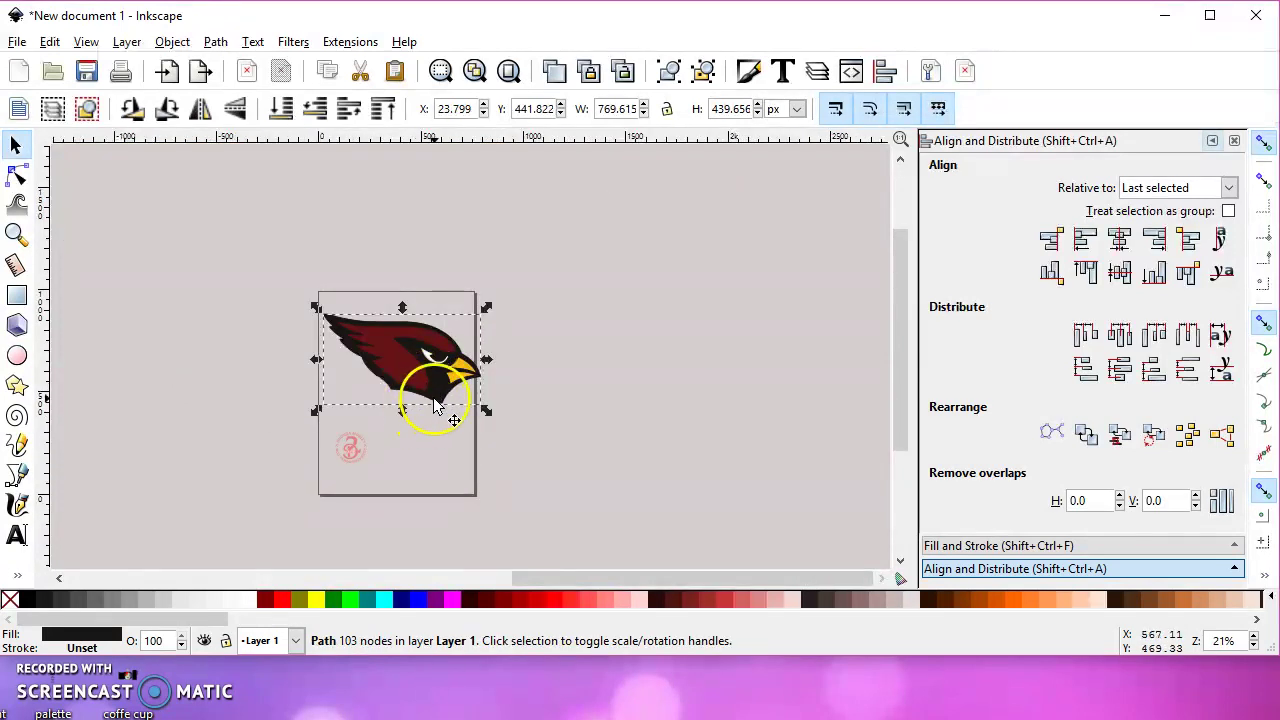
# Check the cardinal and stamp logo, then delete the off-page title text
pyautogui.scroll(2, 435, 406)
pyautogui.hscroll(-3, 433, 395)
pyautogui.scroll(-1, 433, 395)
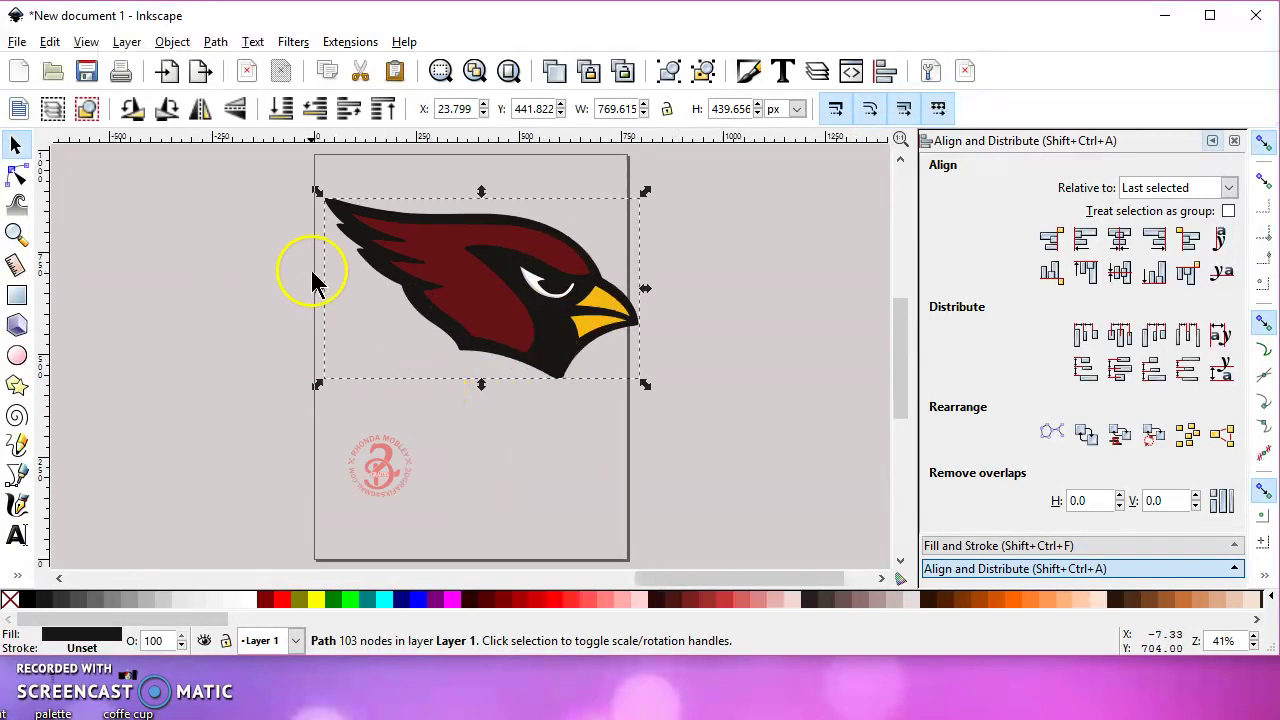
pyautogui.click(290, 176)
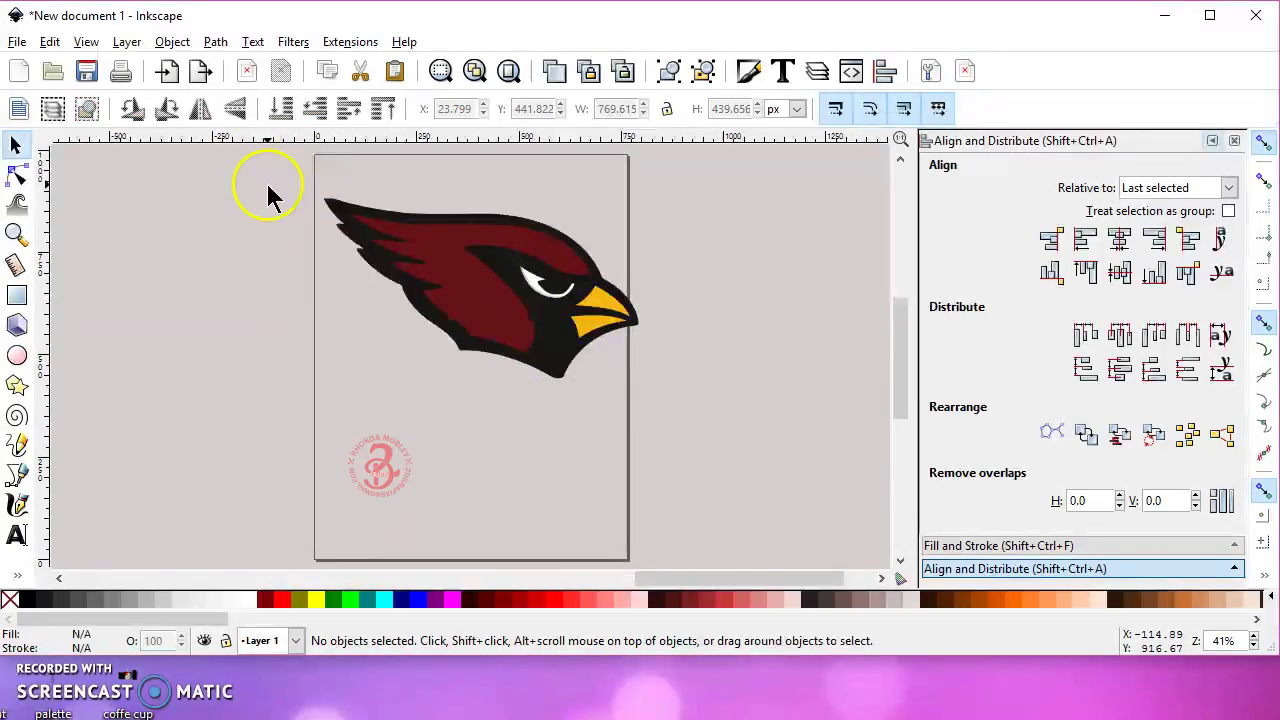
pyautogui.moveTo(266, 178); pyautogui.dragTo(705, 428)
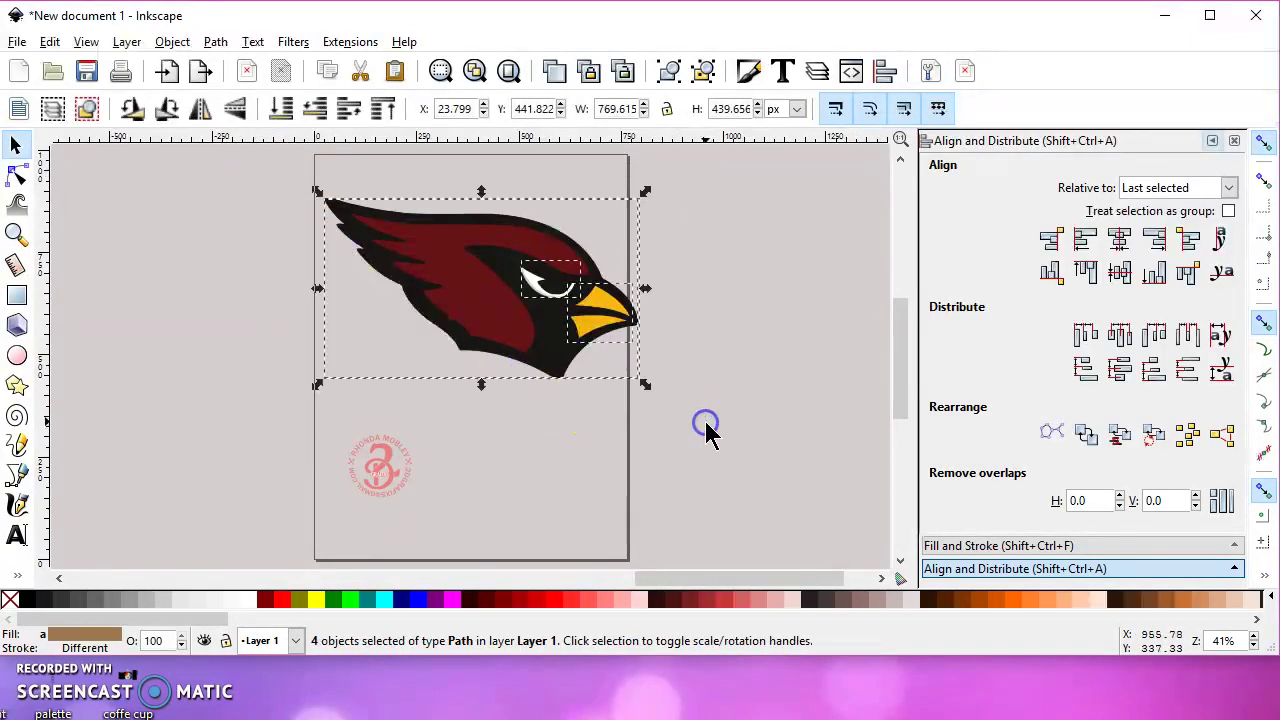
pyautogui.click(580, 462)
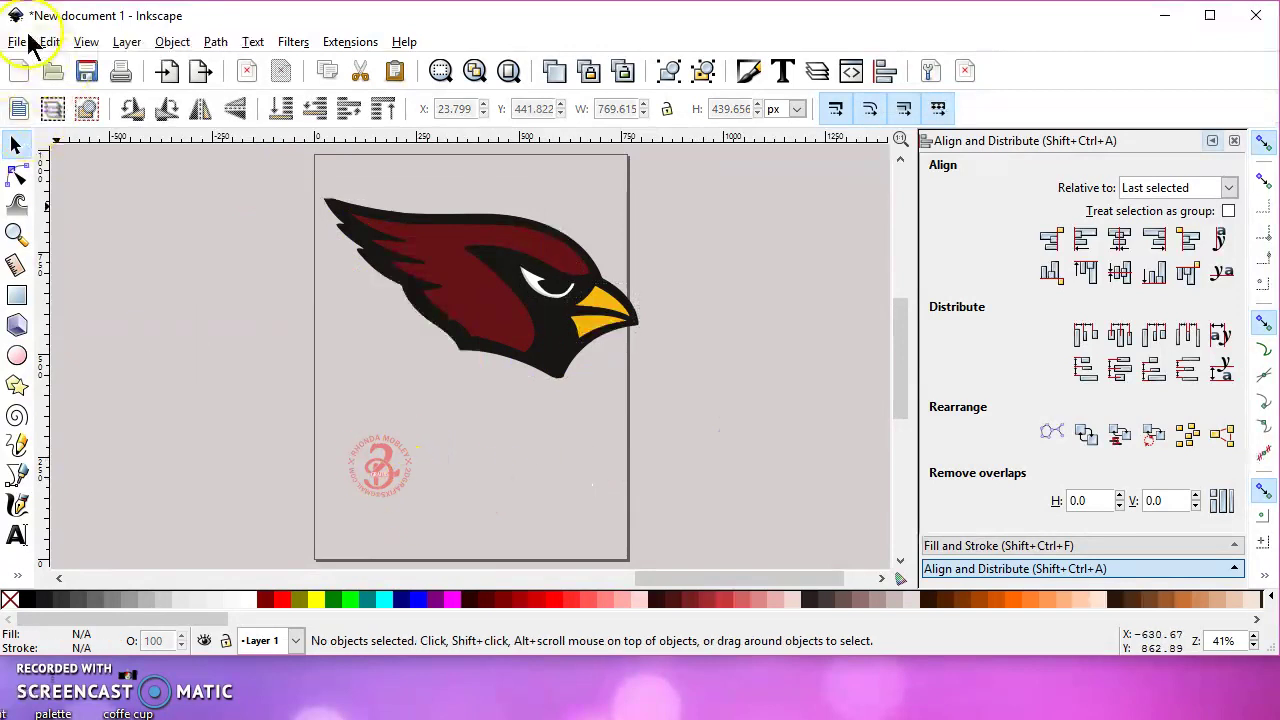
pyautogui.click(393, 500)
pyautogui.click(297, 415)
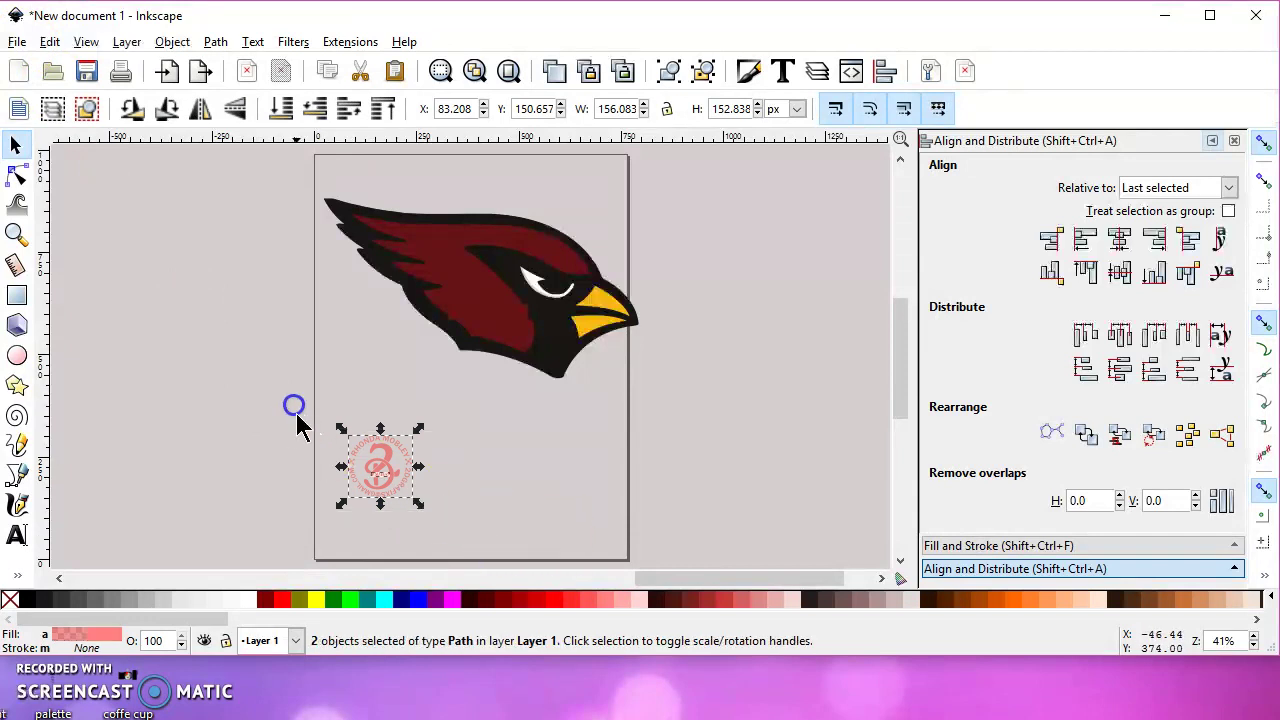
pyautogui.keyDown('ctrl'); pyautogui.scroll(-5, 266, 437); pyautogui.keyUp('ctrl')
pyautogui.moveTo(430, 466); pyautogui.dragTo(154, 277)
pyautogui.press('Delete')
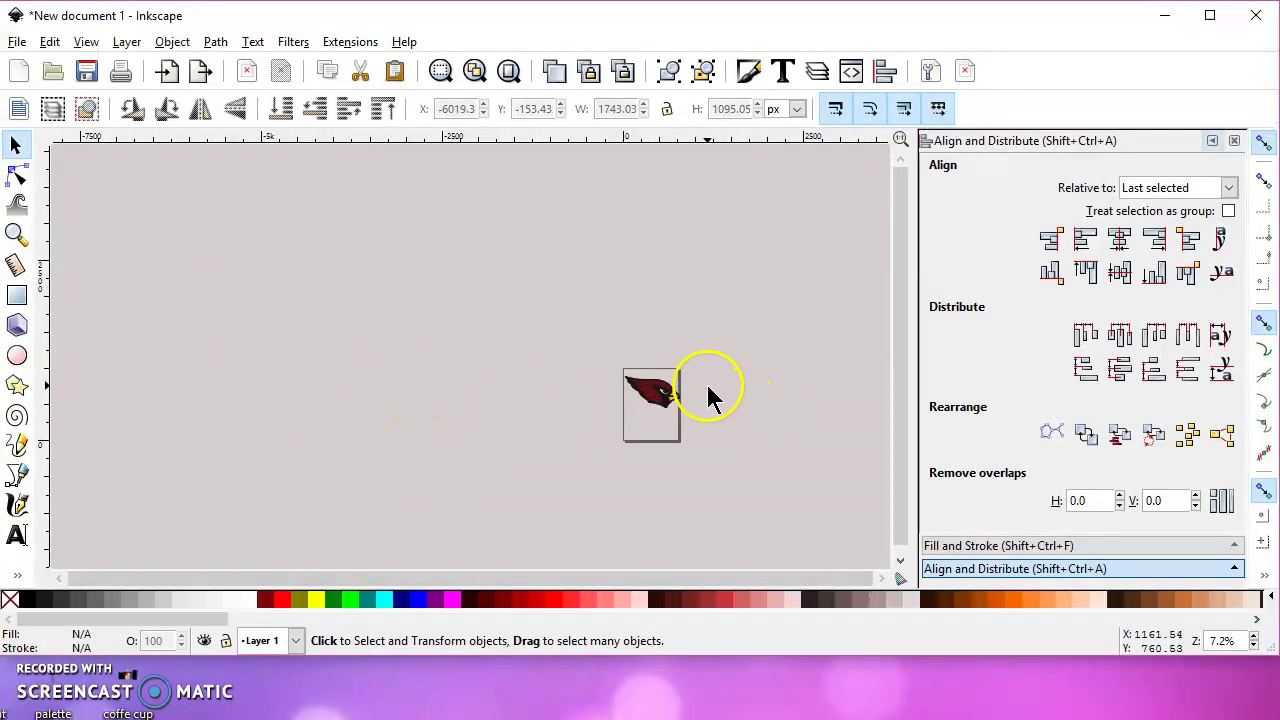
# Scale the four-path cardinal down to about a third (256 × 146 px) and move it near the page top
pyautogui.press('5')
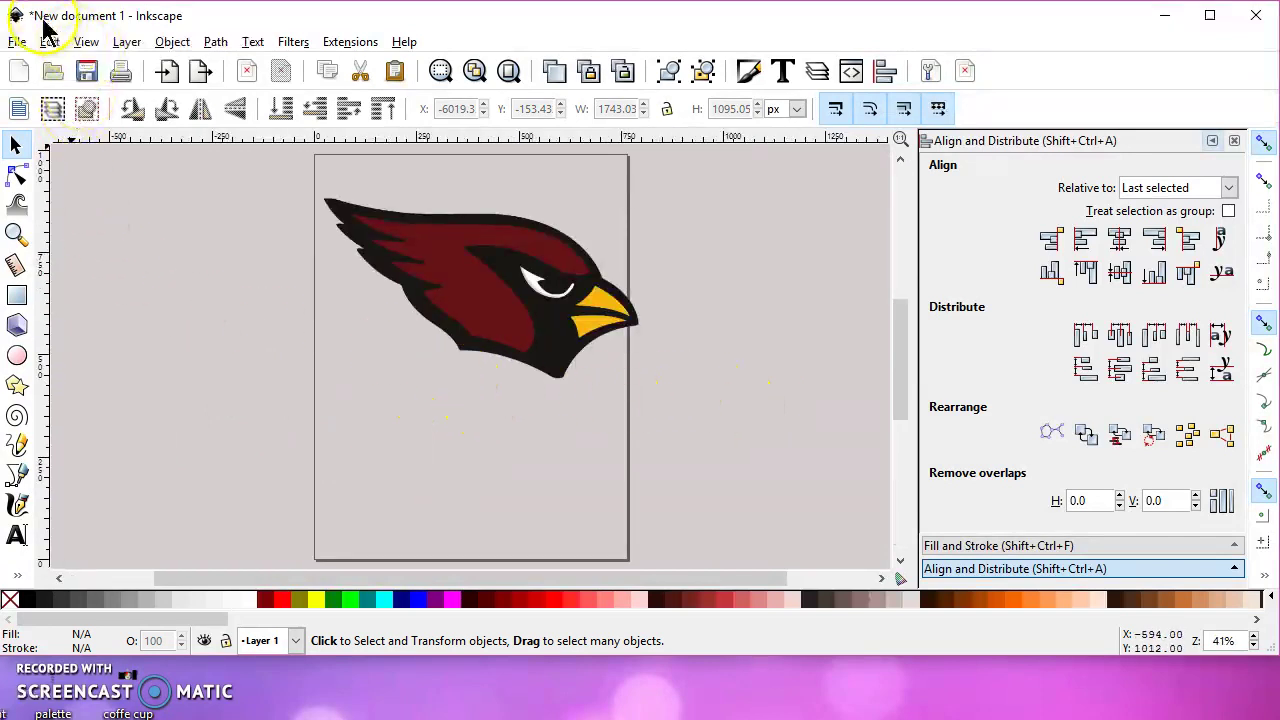
pyautogui.moveTo(670, 466); pyautogui.dragTo(319, 169)
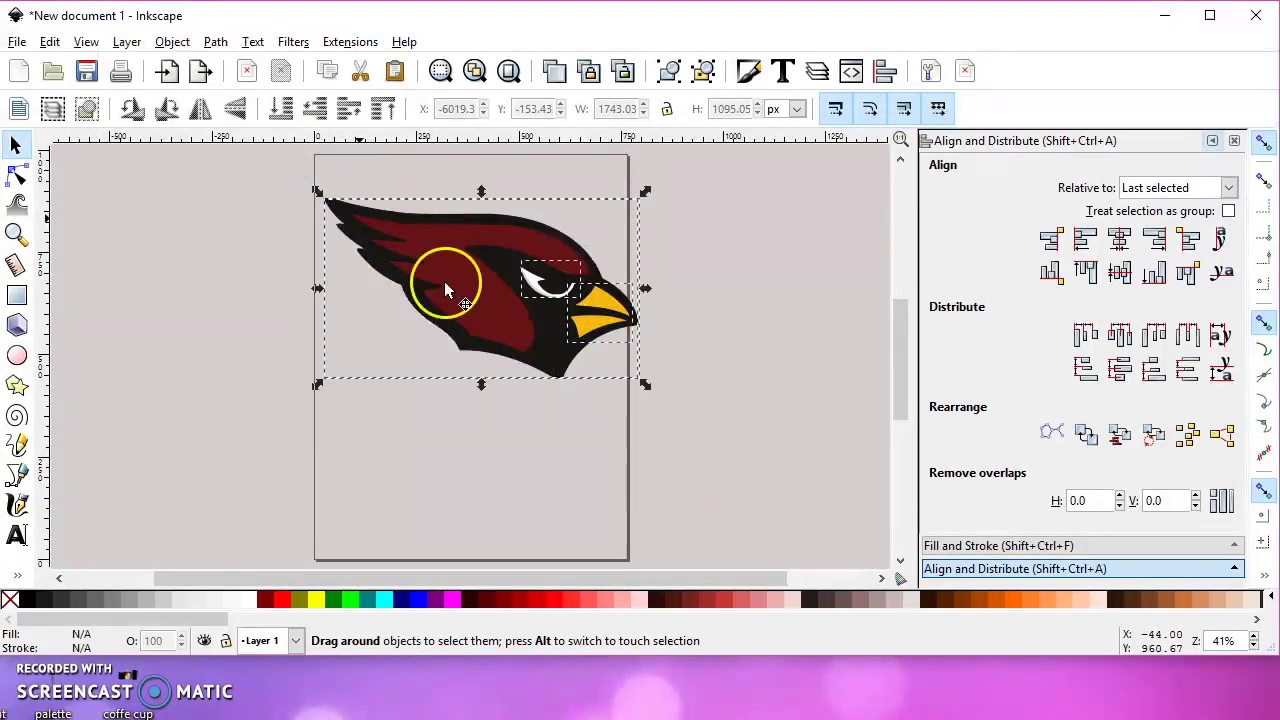
pyautogui.moveTo(644, 383); pyautogui.dragTo(573, 326)
pyautogui.moveTo(466, 312); pyautogui.dragTo(441, 234)
pyautogui.click(409, 275)
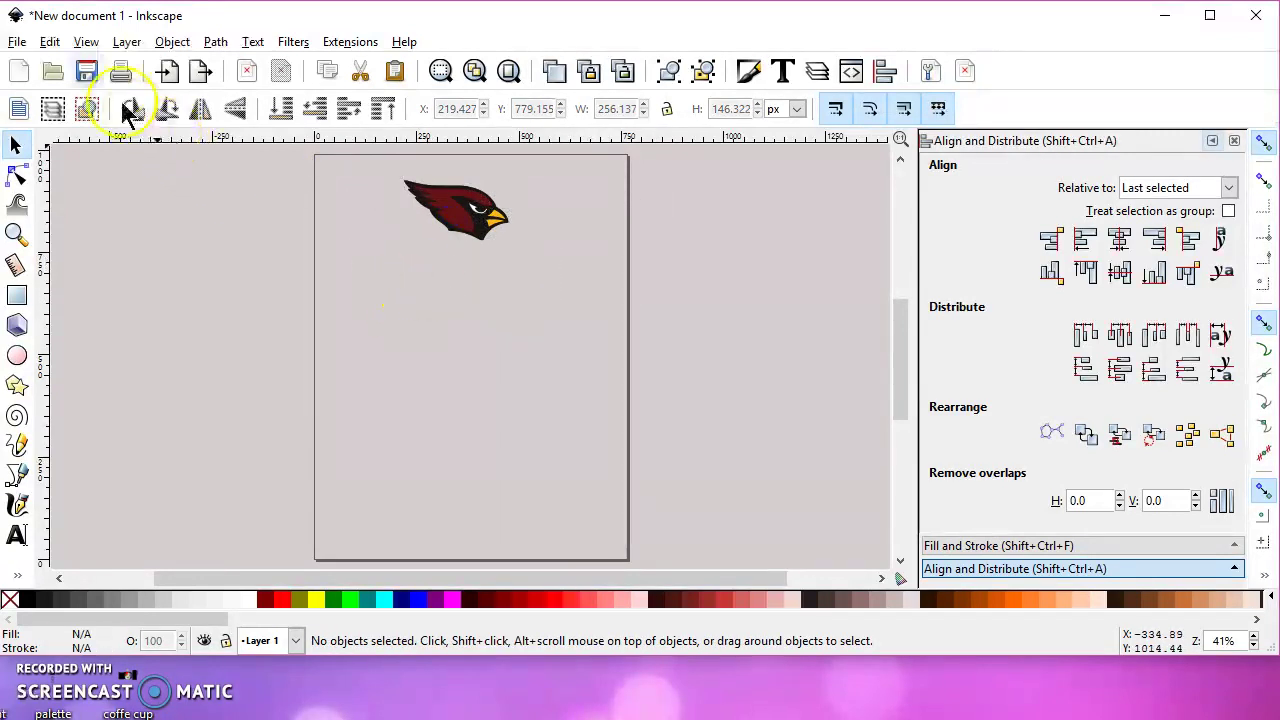
# Save the cardinal as a Plain SVG file named red.svg on the Desktop
pyautogui.click(16, 42)
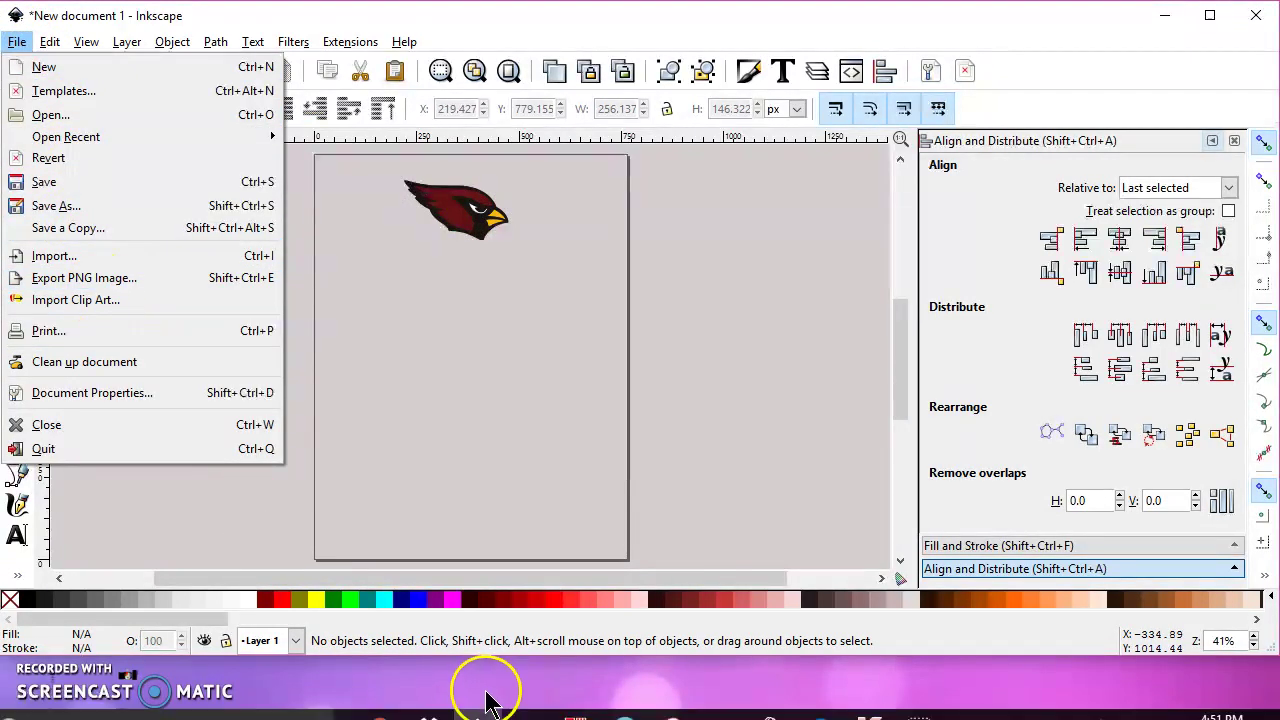
pyautogui.click(589, 706)
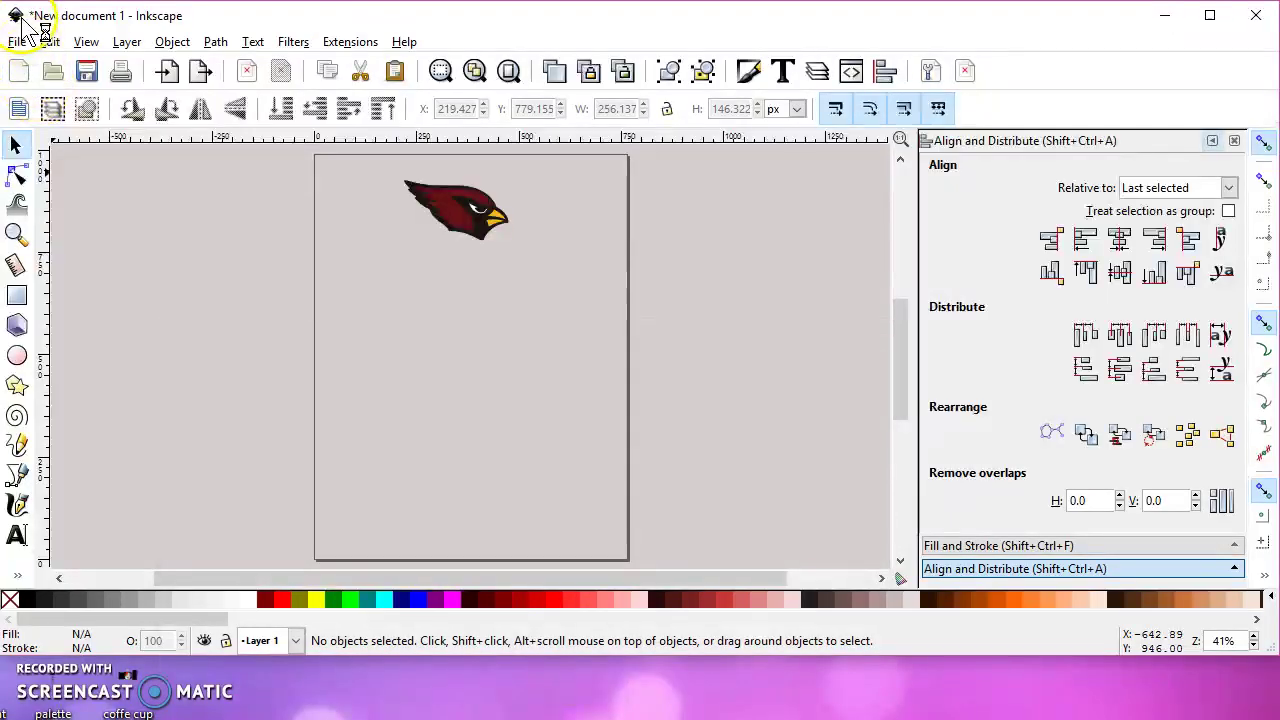
pyautogui.click(17, 41)
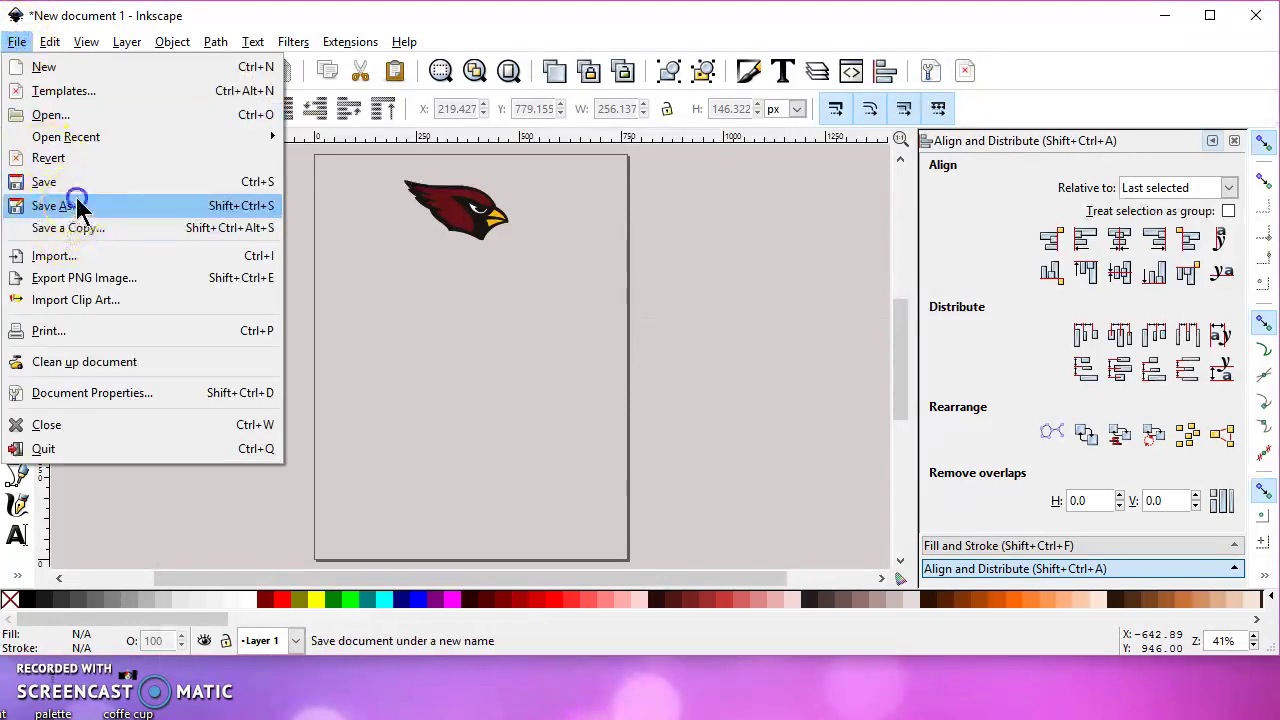
pyautogui.click(62, 205)
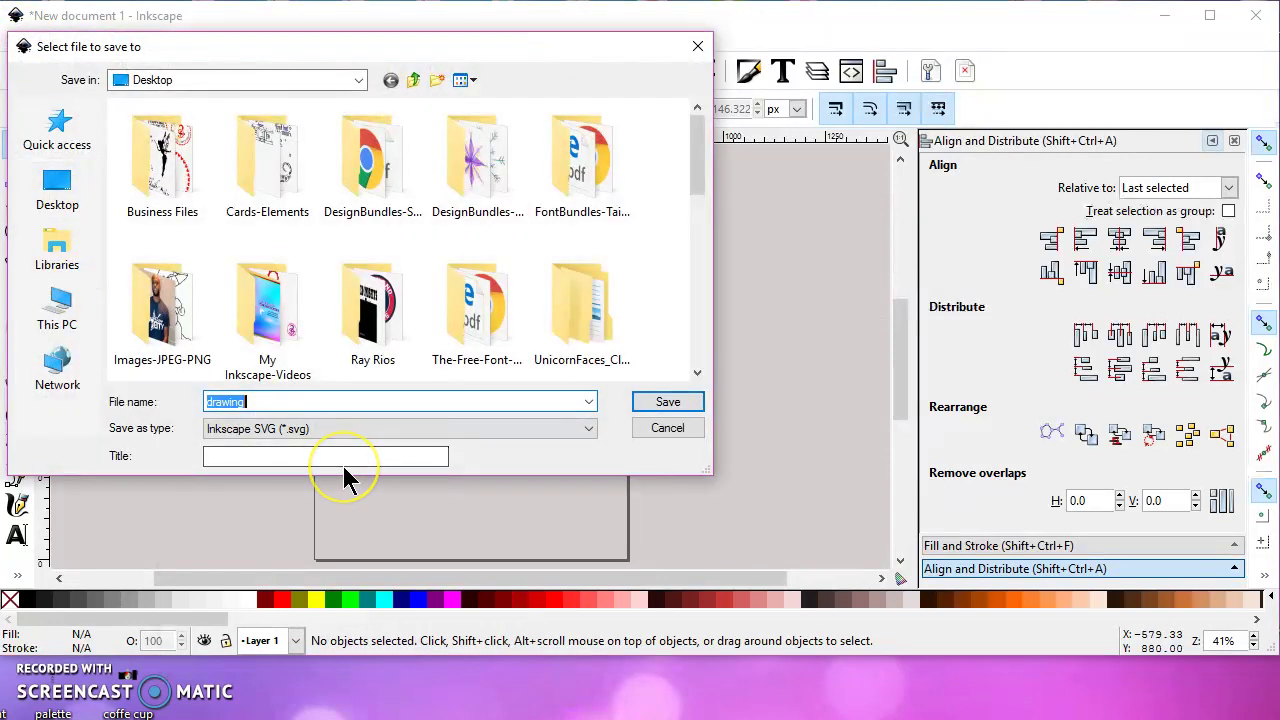
pyautogui.write('red')
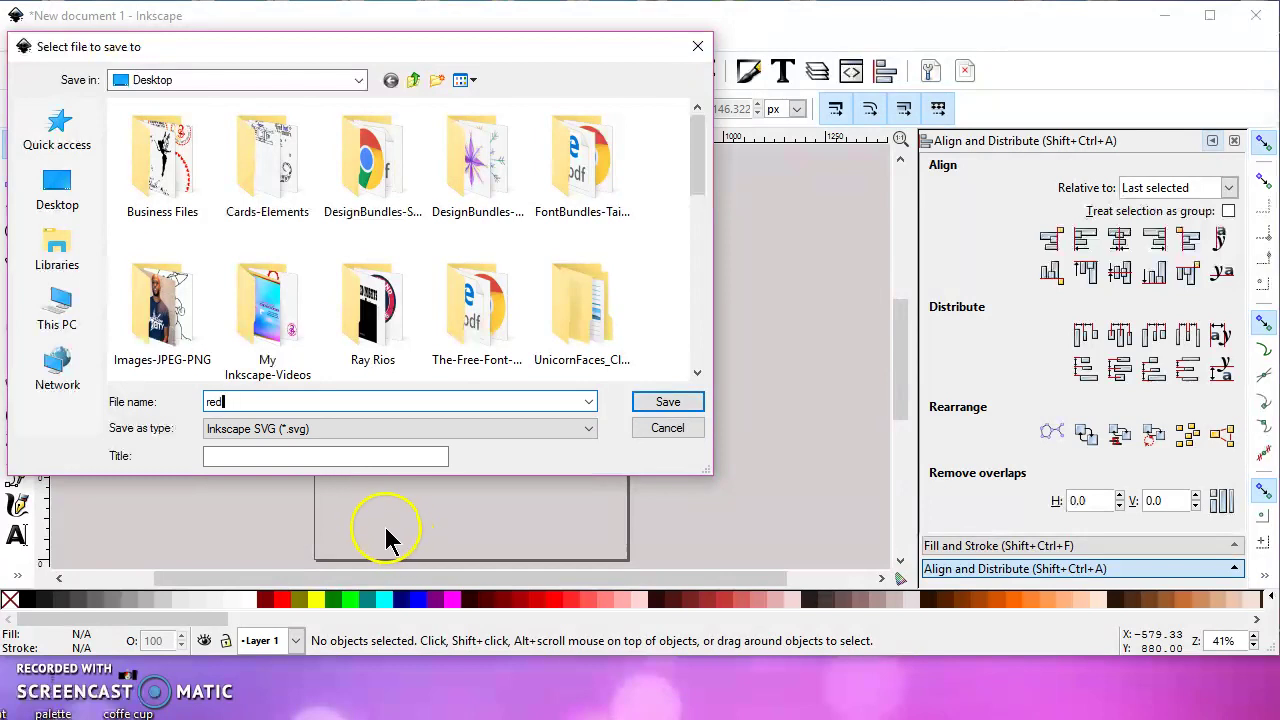
pyautogui.click(345, 429)
pyautogui.click(223, 88)
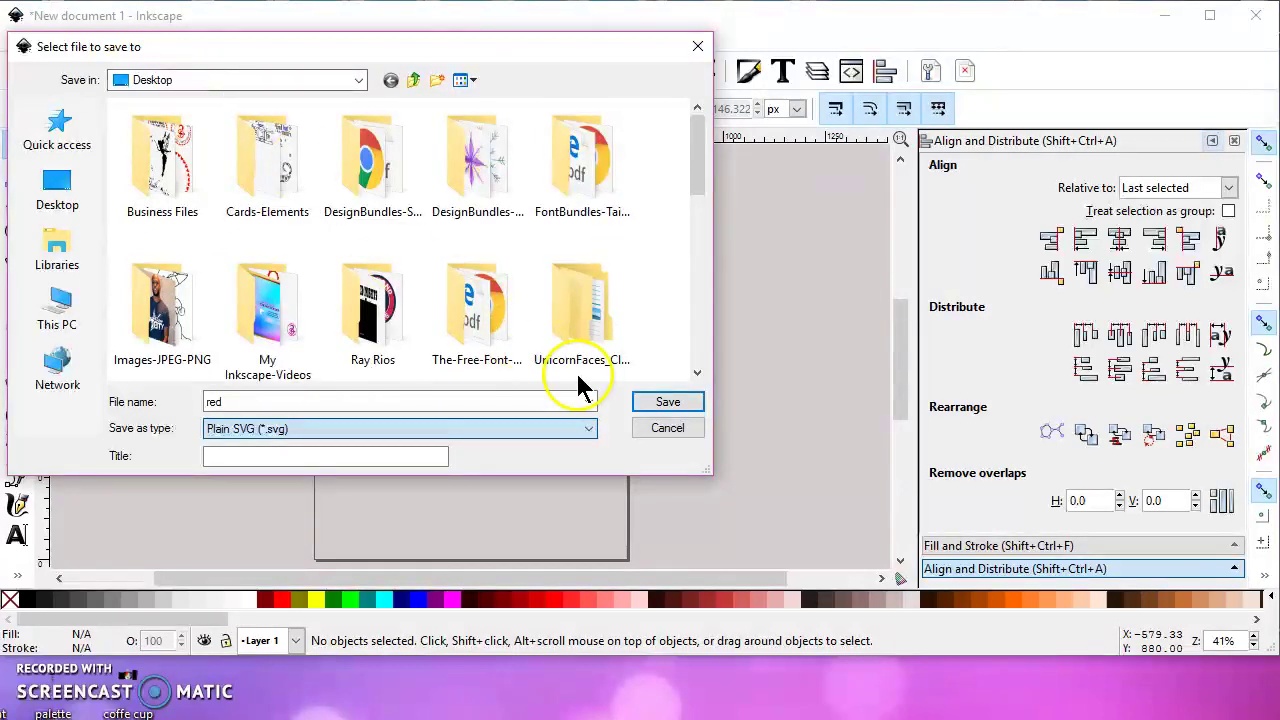
pyautogui.click(668, 401)
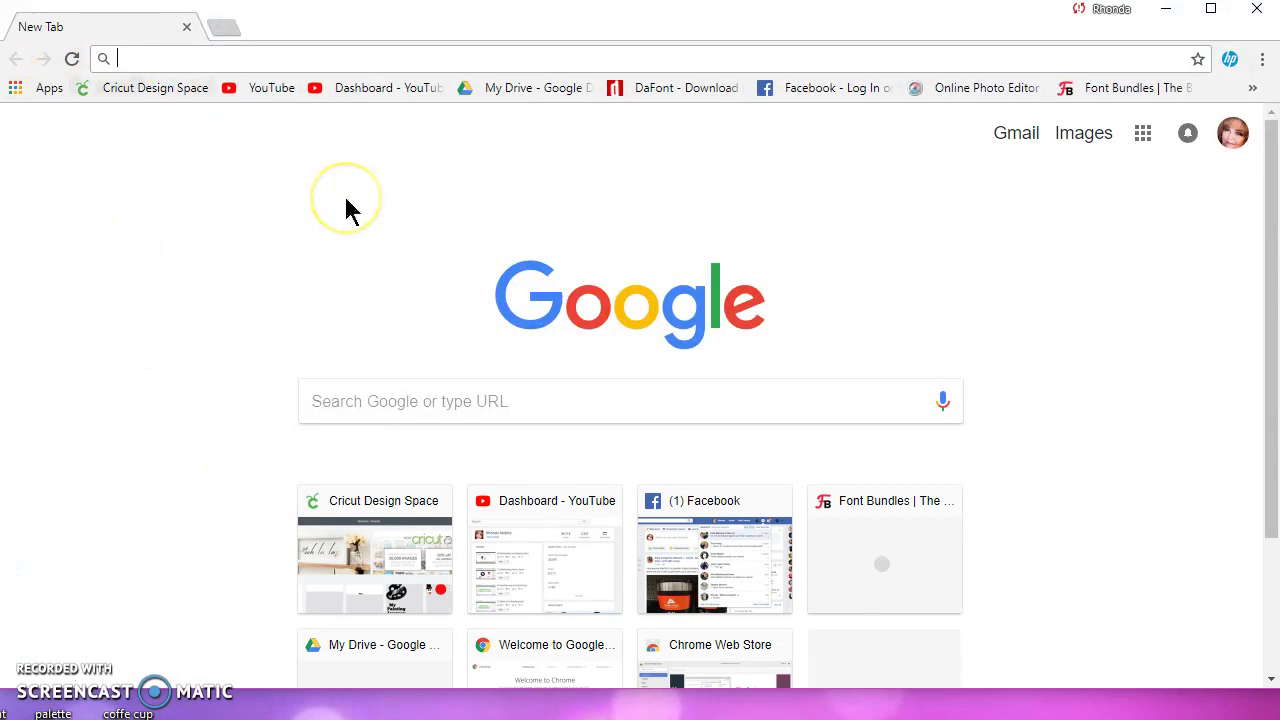
# Load Cricut Design Space from the bookmarks bar to reach the My Projects home page
pyautogui.click(157, 88)
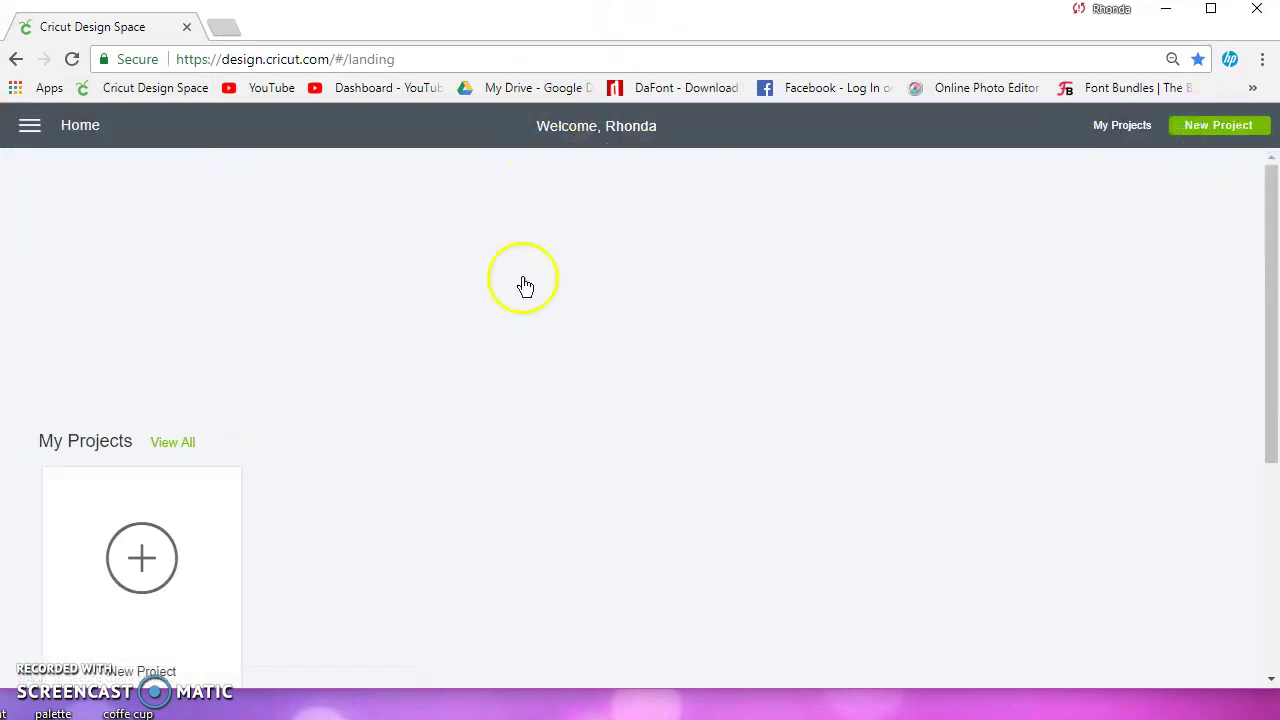
# Start a new project and locate red.svg in the image upload file browser
pyautogui.click(409, 347)
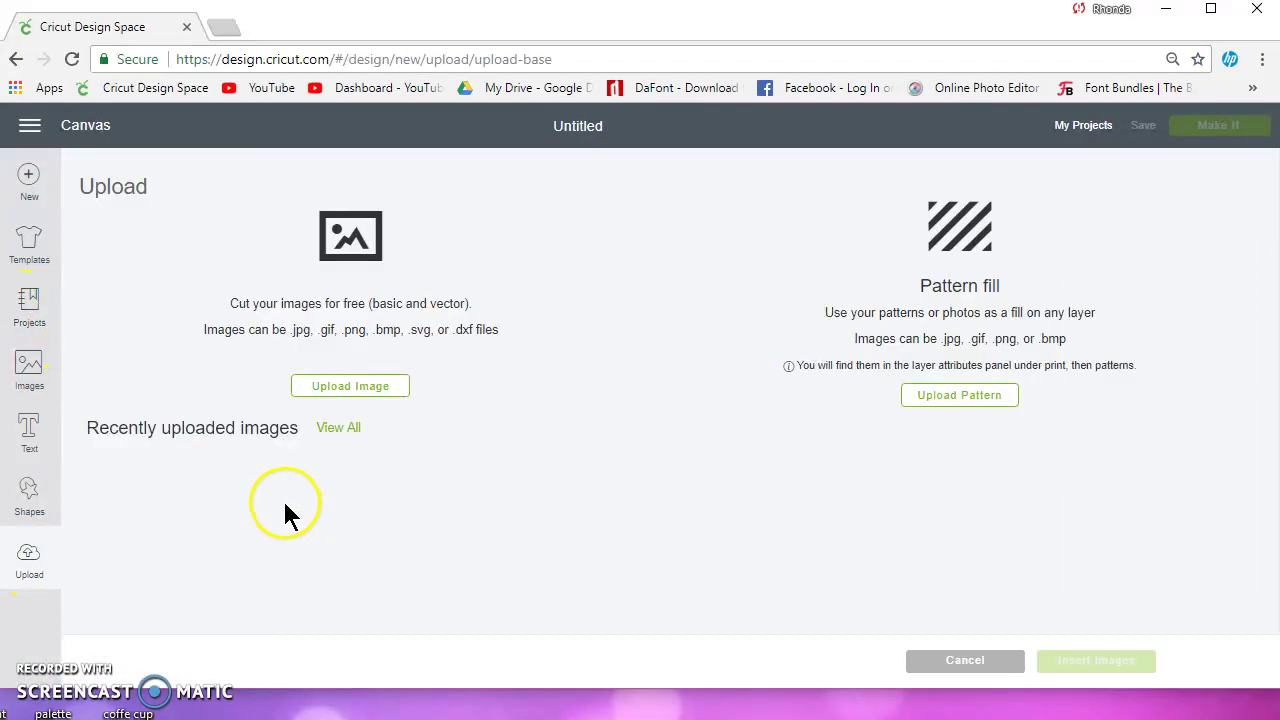
pyautogui.click(357, 383)
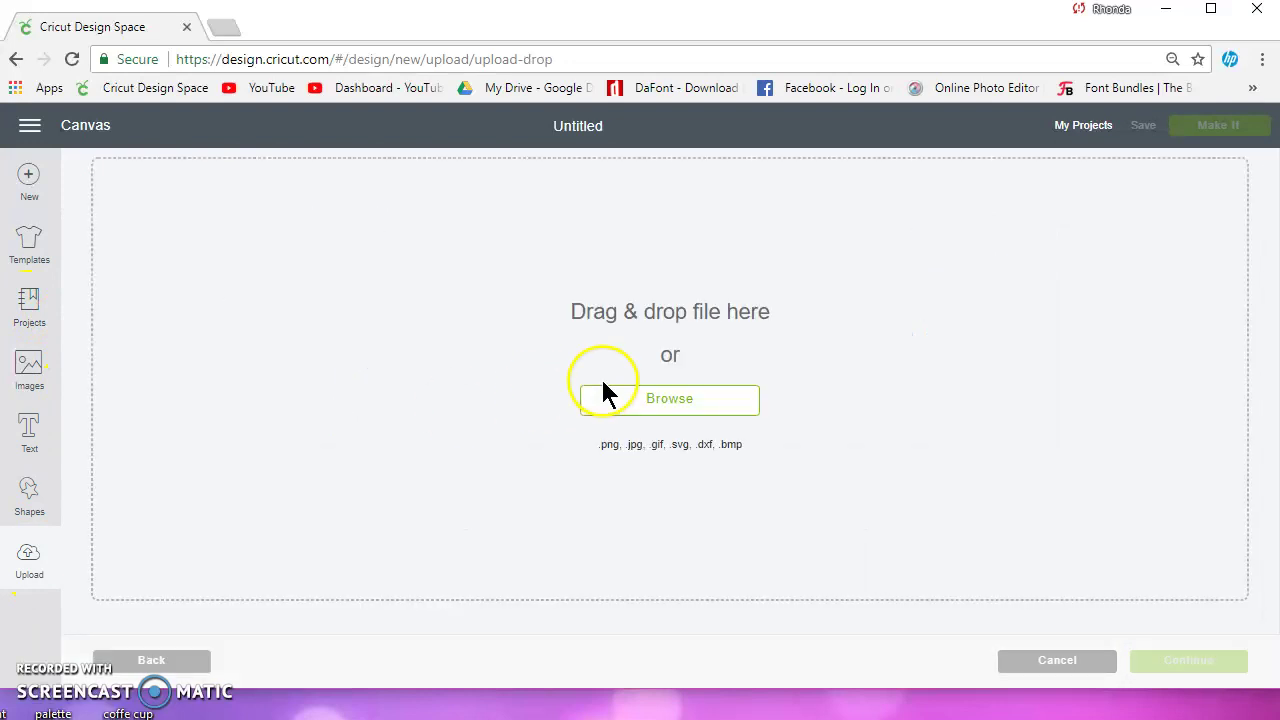
pyautogui.click(670, 400)
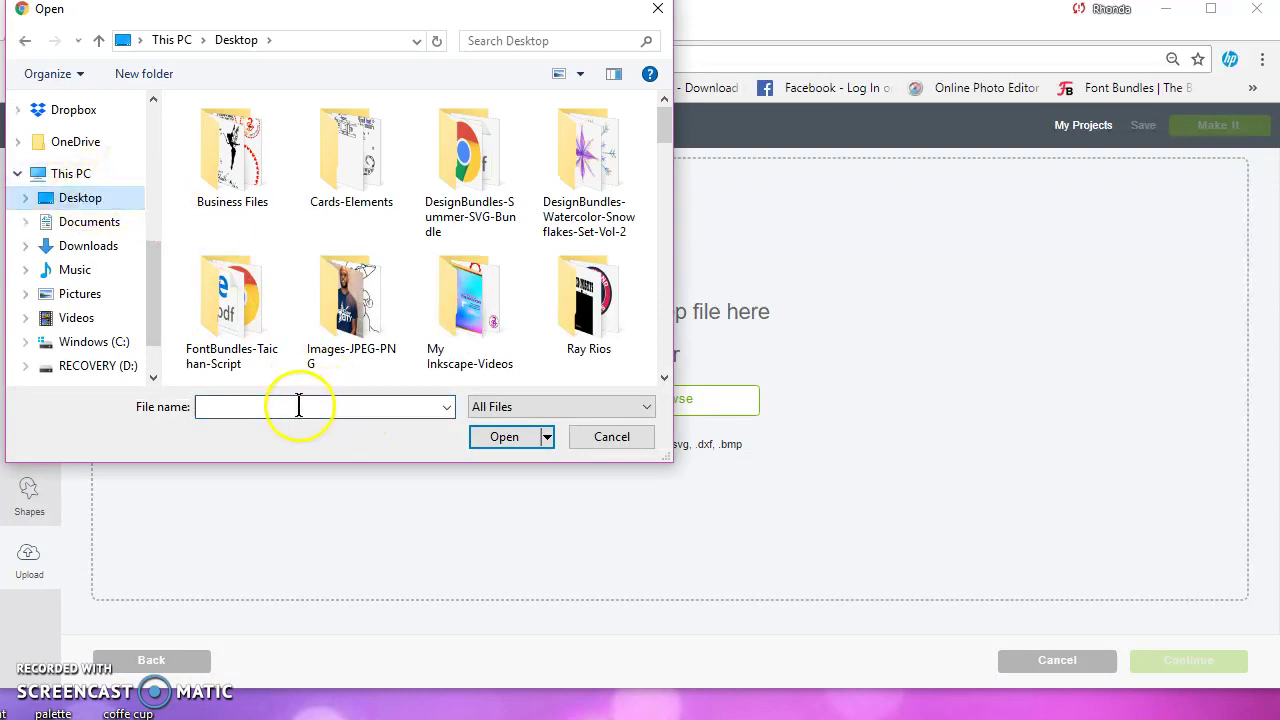
pyautogui.click(262, 405)
pyautogui.write('re')
pyautogui.click(242, 428)
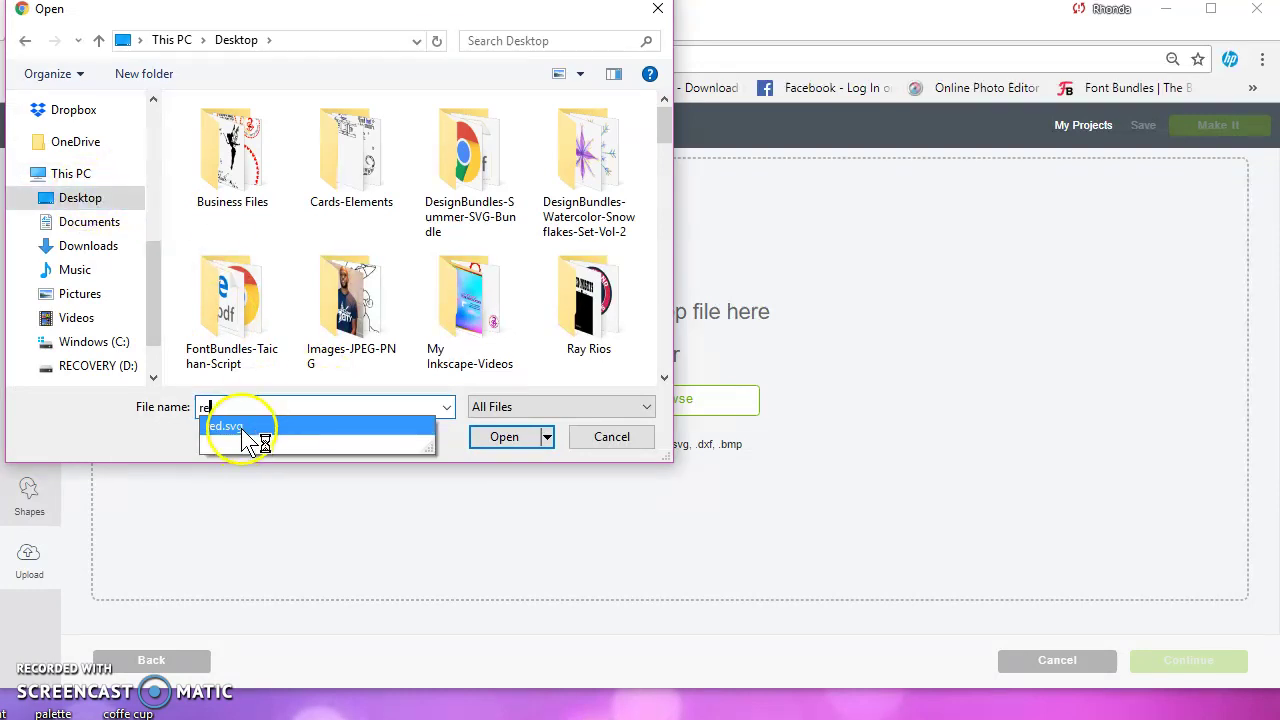
# Upload red.svg as image red and insert the cardinal onto the canvas at 3.557 × 2.032 in
pyautogui.click(500, 437)
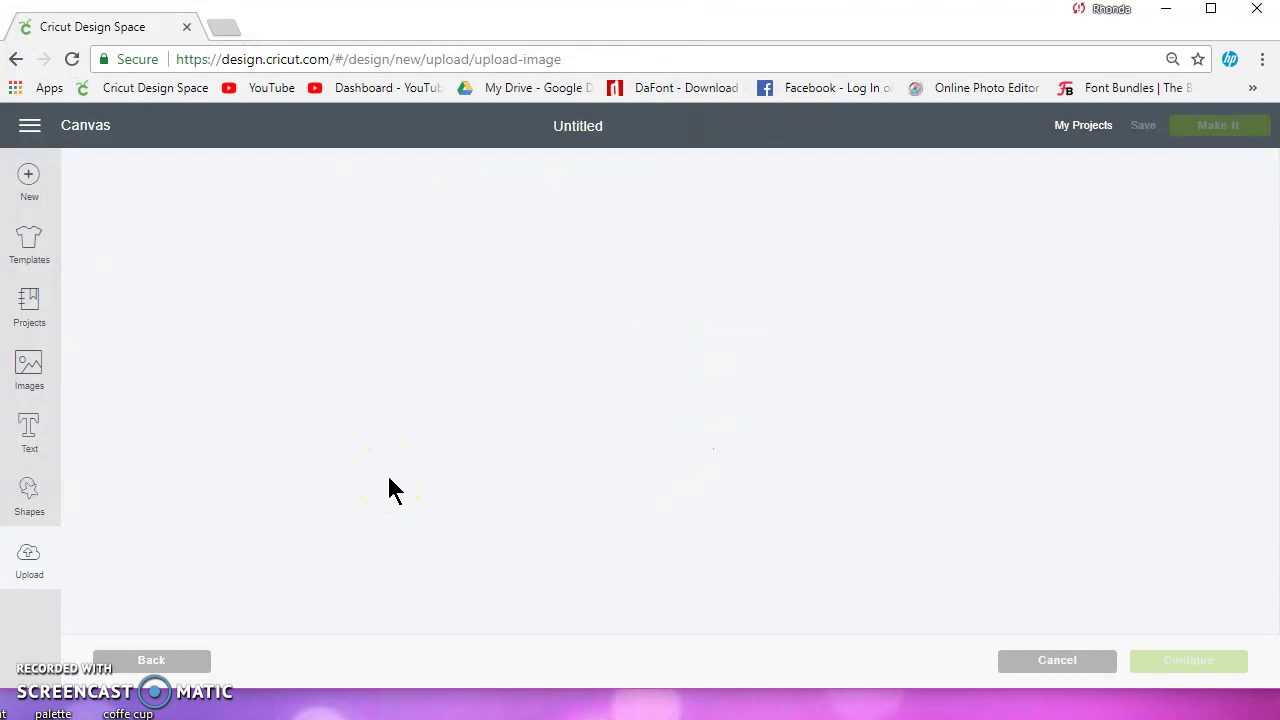
pyautogui.click(702, 155)
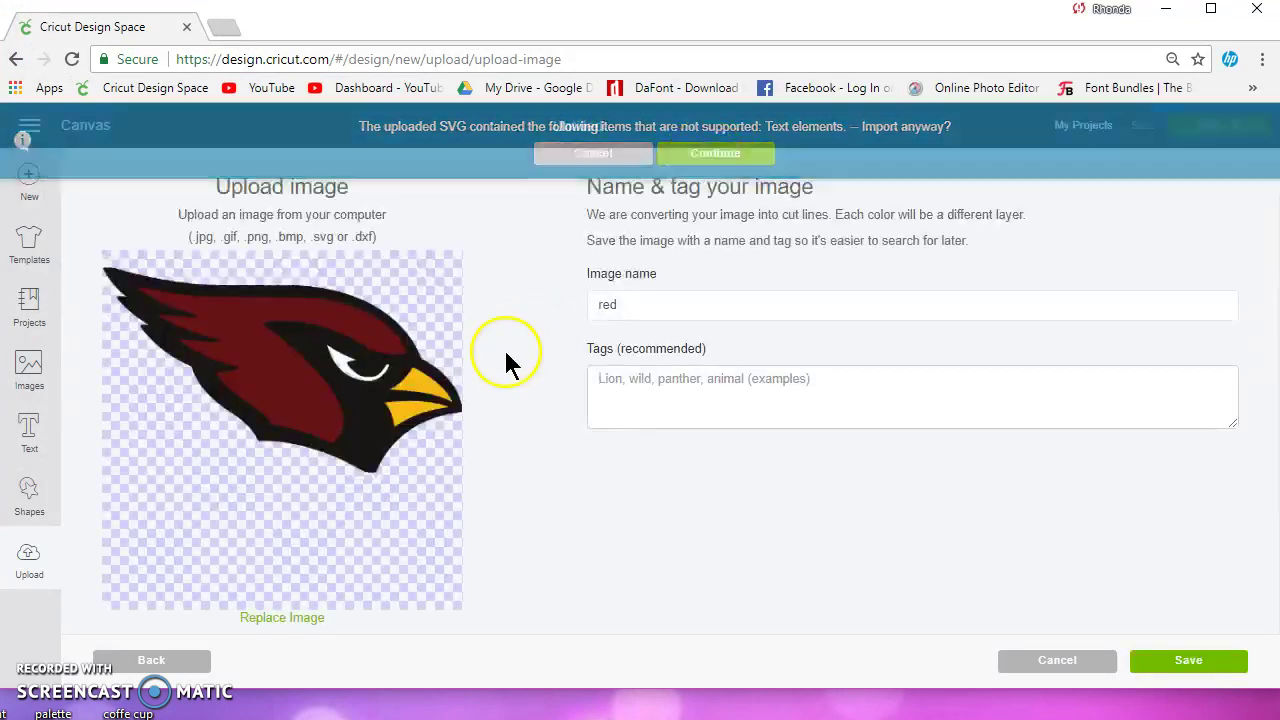
pyautogui.click(1195, 662)
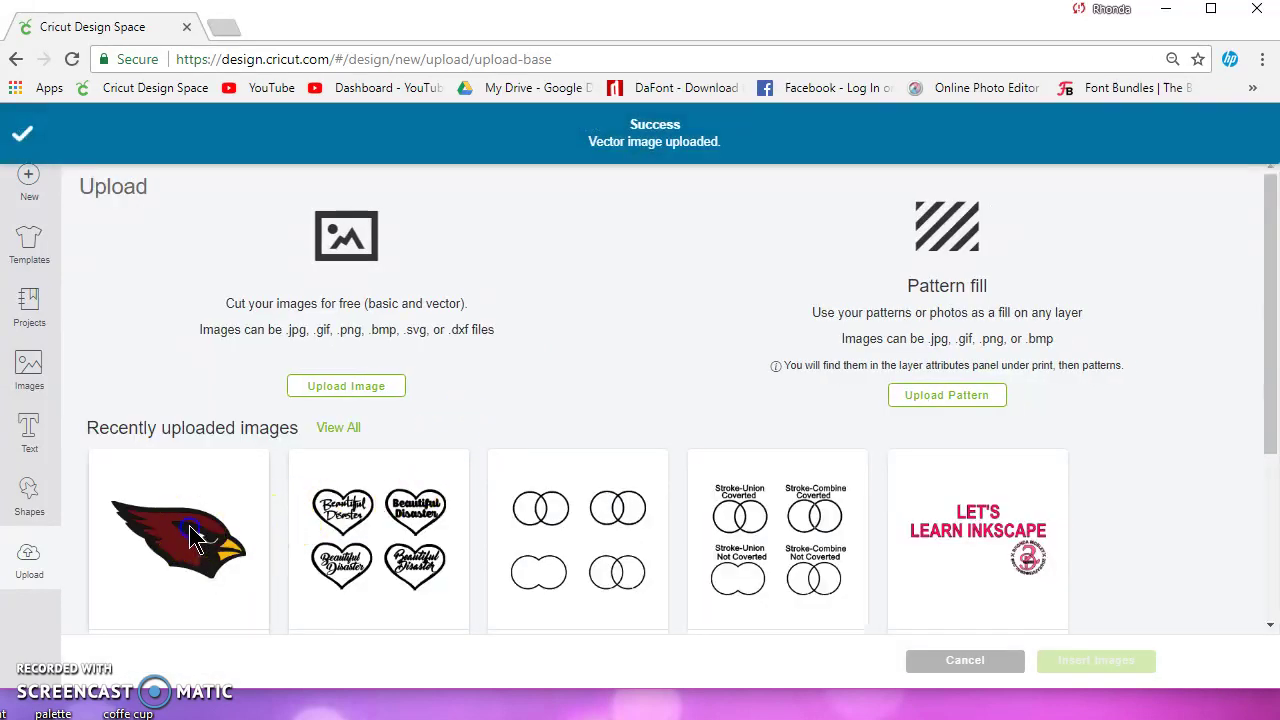
pyautogui.click(195, 530)
pyautogui.click(1093, 663)
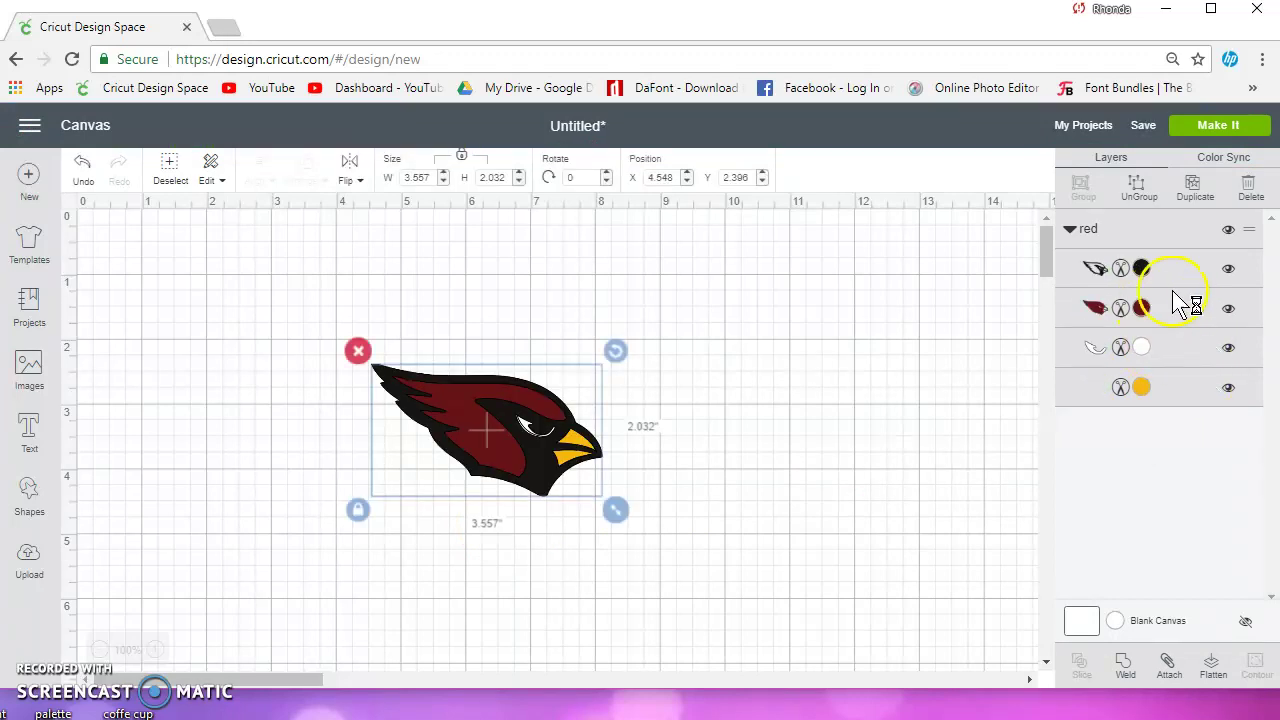
# Resize the cardinal to 6.405 × 3.659 in and move it to about X 3.839, Y 1.868
pyautogui.moveTo(615, 510); pyautogui.dragTo(802, 630)
pyautogui.moveTo(566, 484); pyautogui.dragTo(523, 443)
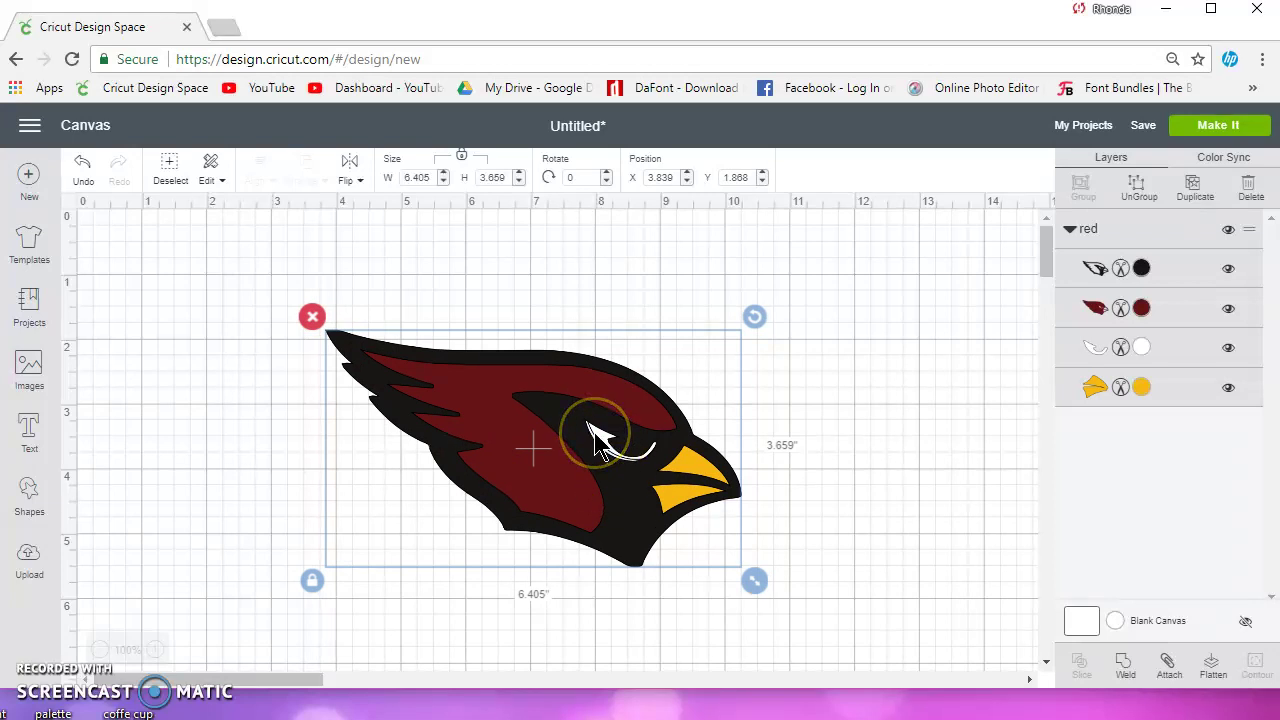
pyautogui.click(607, 447)
pyautogui.click(590, 427)
# Select the whole logo, scale it to about 1214 px wide and move it over the page
pyautogui.hotkey('alt', 'Tab')
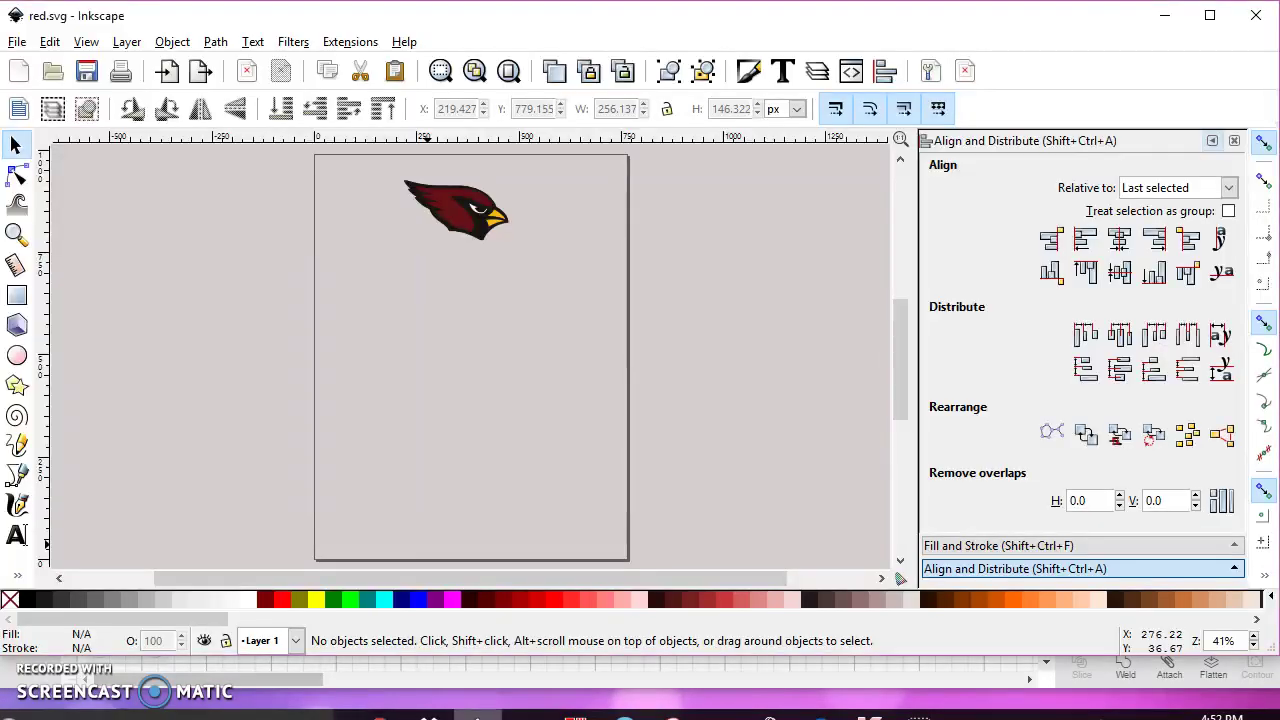
pyautogui.moveTo(370, 160); pyautogui.dragTo(655, 343)
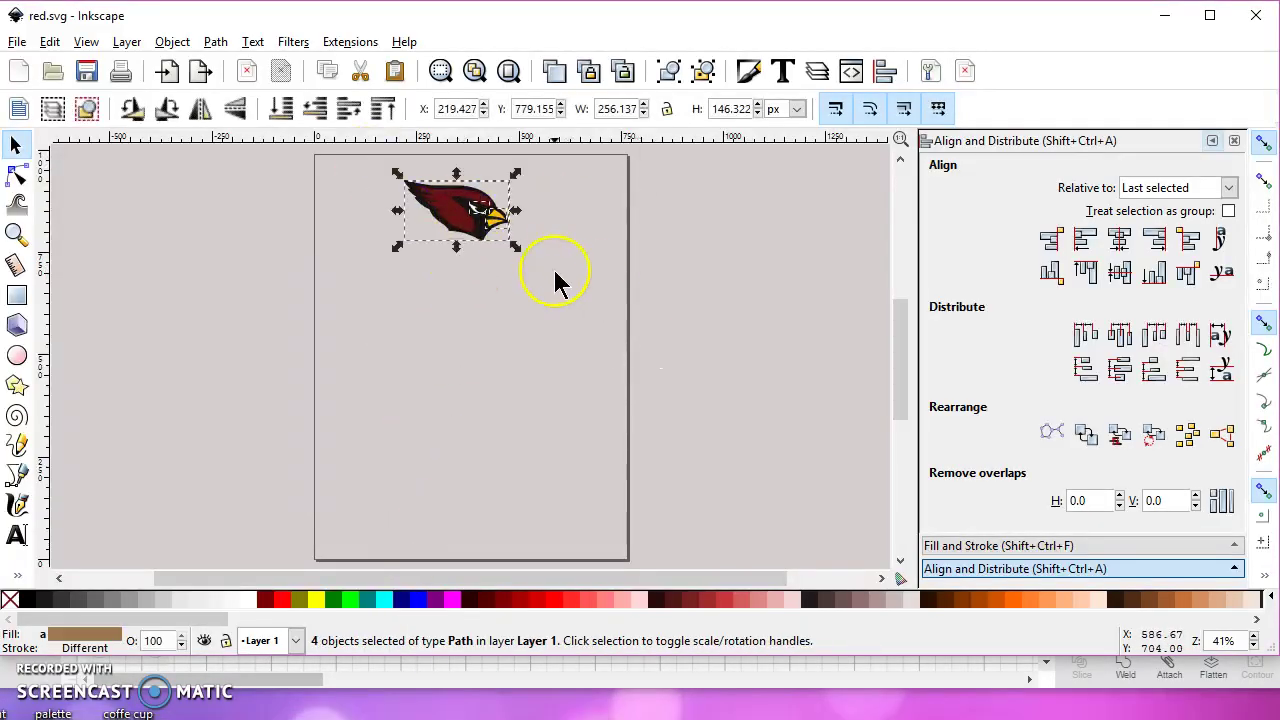
pyautogui.moveTo(514, 246); pyautogui.dragTo(527, 262)
pyautogui.moveTo(704, 420); pyautogui.dragTo(712, 356)
pyautogui.moveTo(571, 297); pyautogui.dragTo(643, 333)
pyautogui.press('Escape')
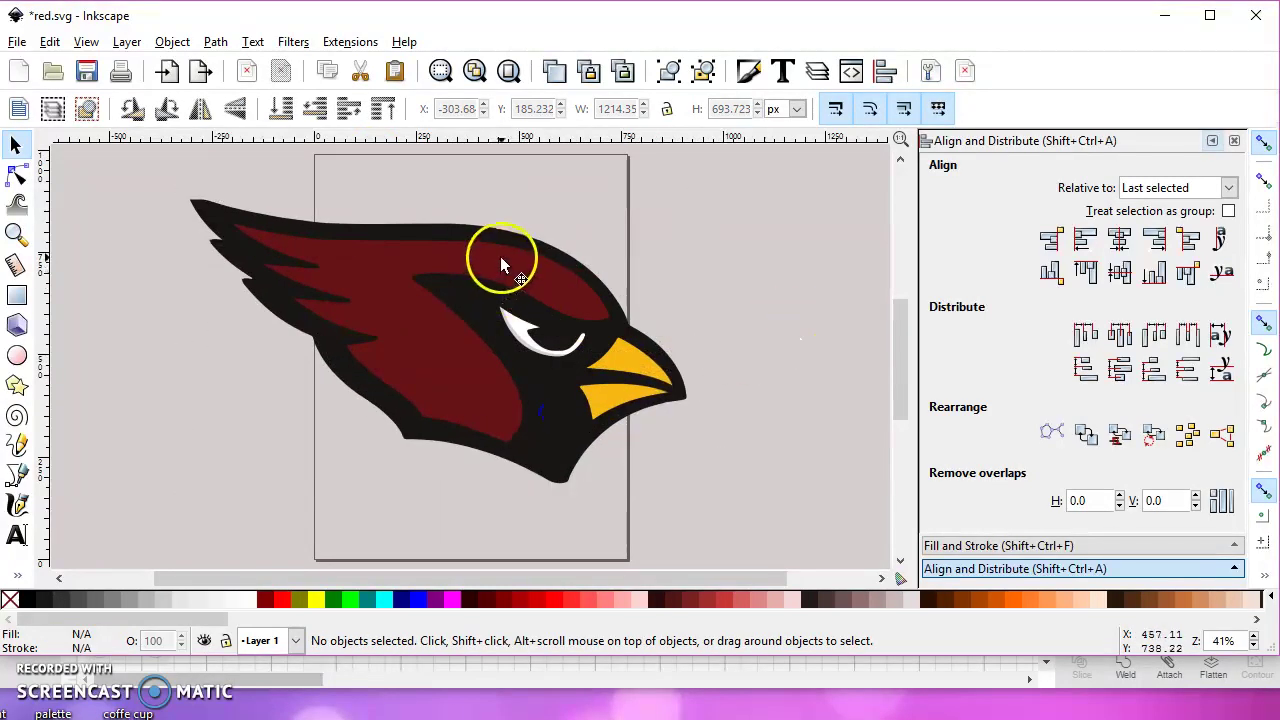
# Raise the black outline to the top and move the dark red wing off to the left
pyautogui.click(540, 262)
pyautogui.click(707, 72)
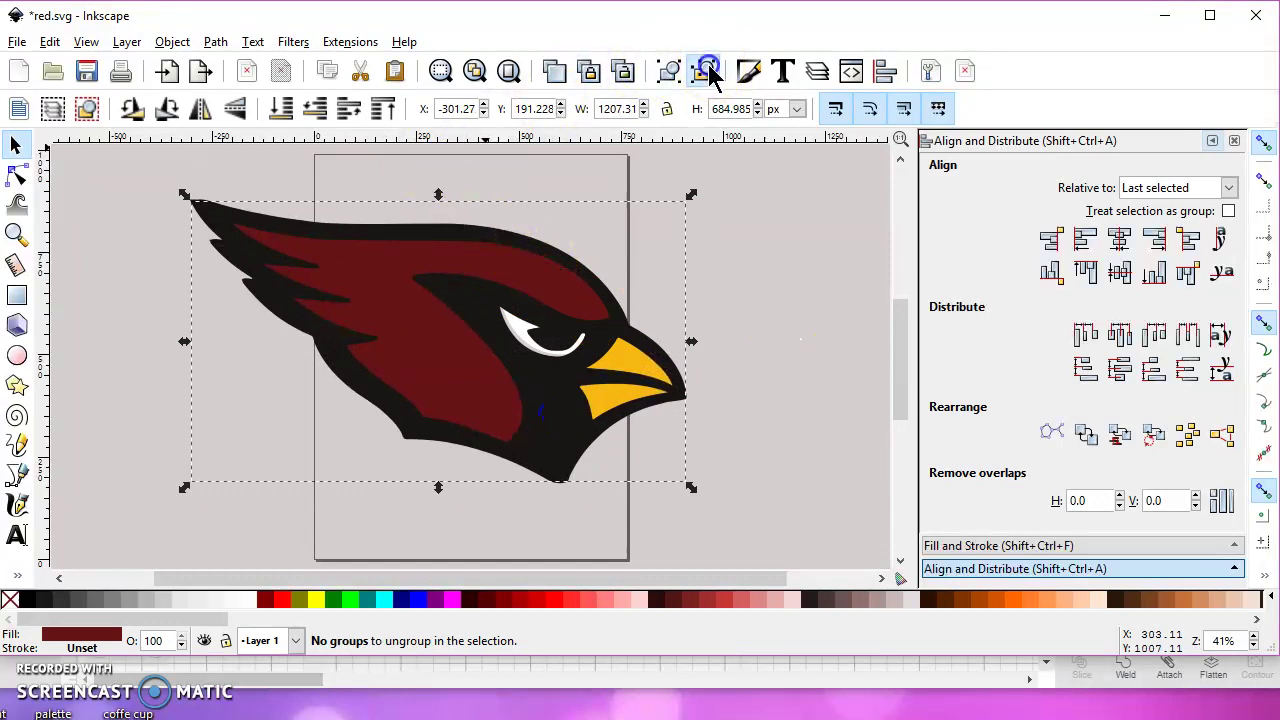
pyautogui.click(726, 217)
pyautogui.click(517, 282)
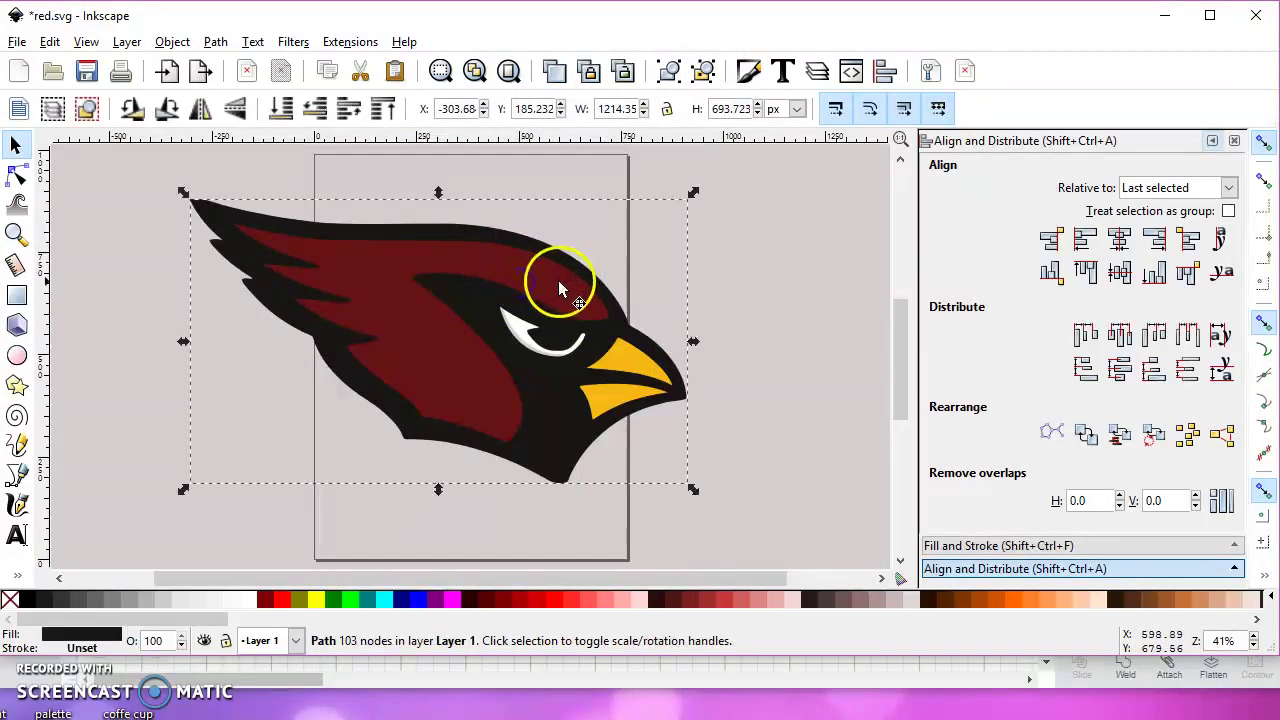
pyautogui.press('Home')
pyautogui.keyDown('alt'); pyautogui.click(516, 286); pyautogui.keyUp('alt')
pyautogui.moveTo(516, 286); pyautogui.dragTo(323, 306)
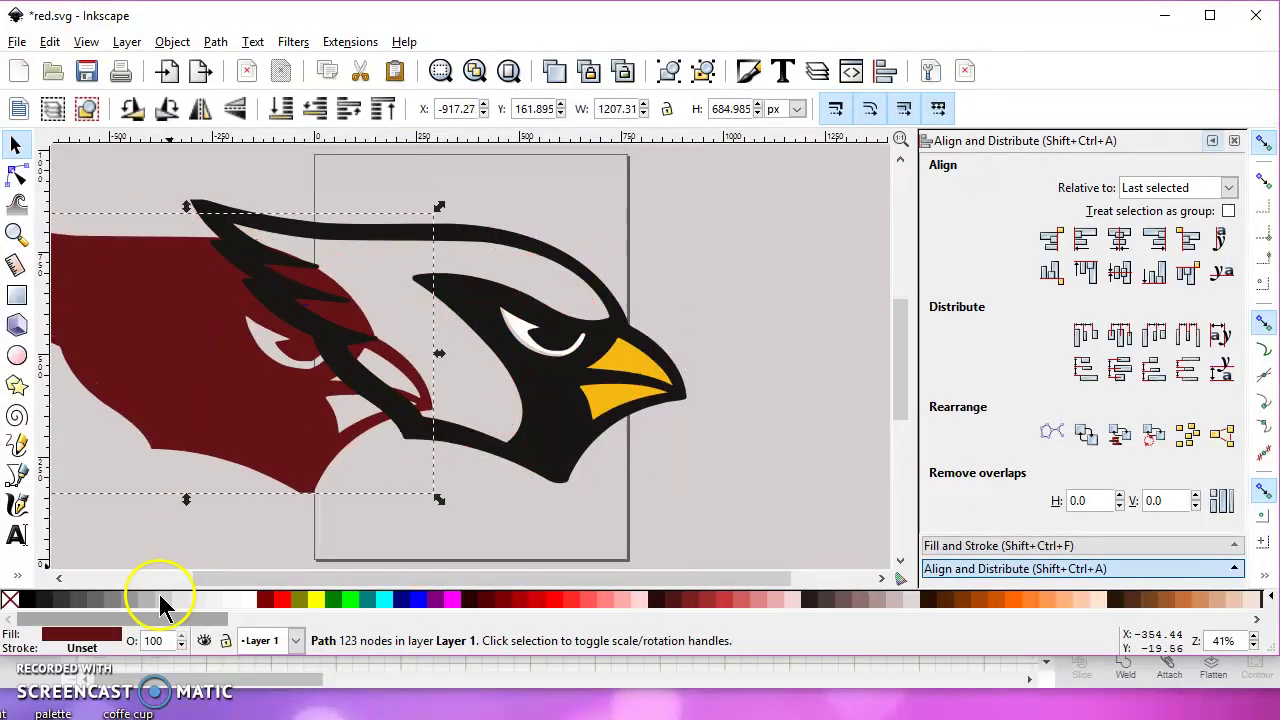
# Move the black outline up and to the right, and the white eye up and to the left
pyautogui.click(554, 414)
pyautogui.moveTo(566, 429); pyautogui.dragTo(863, 337)
pyautogui.click(615, 368)
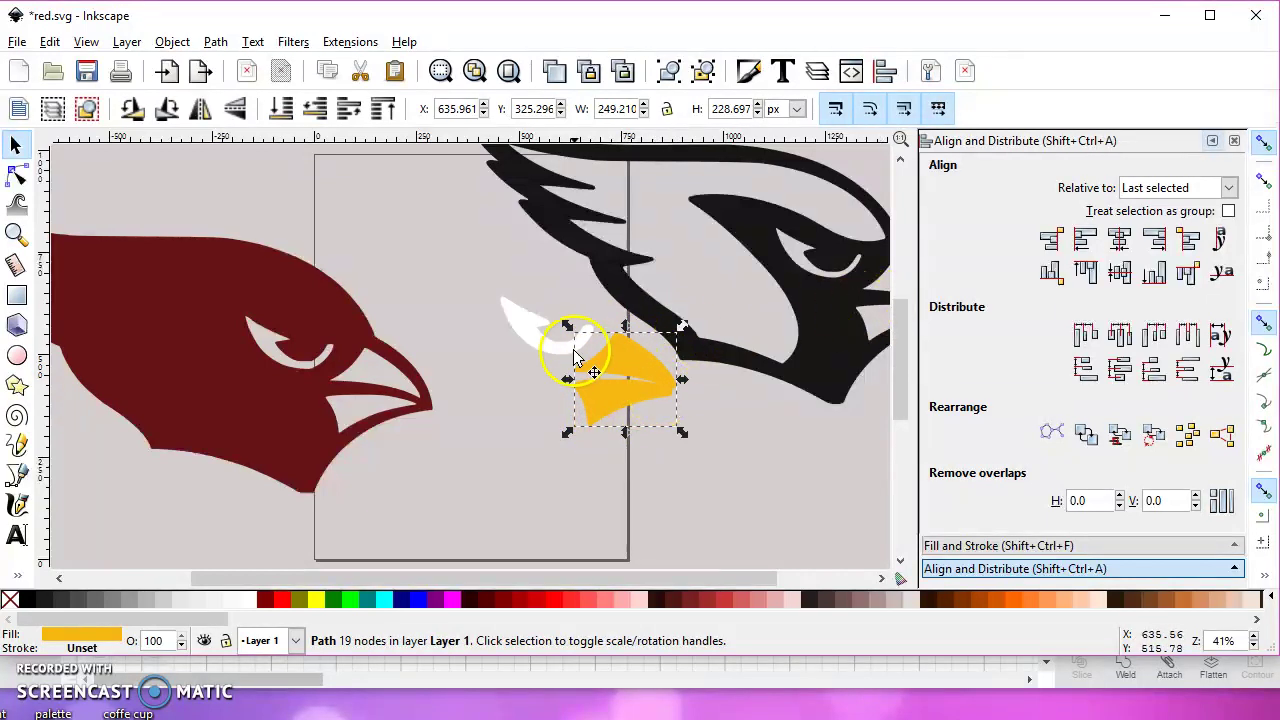
pyautogui.click(524, 328)
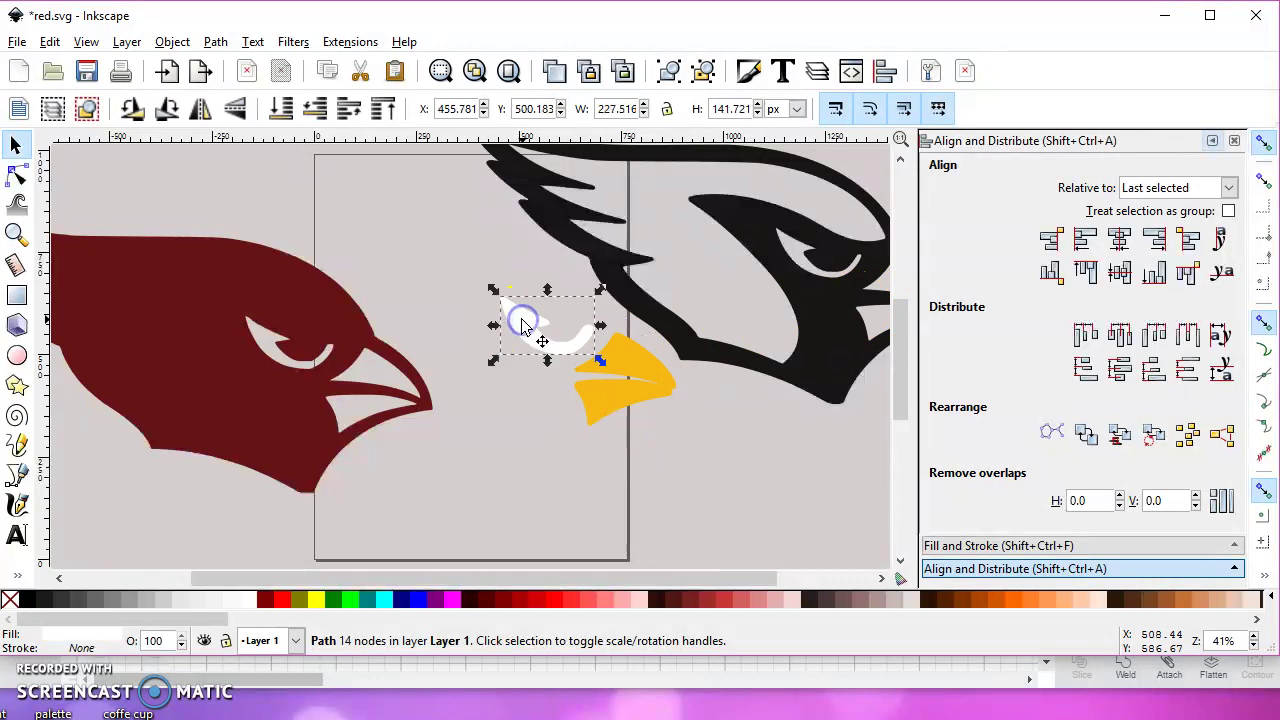
pyautogui.moveTo(520, 328); pyautogui.dragTo(498, 313)
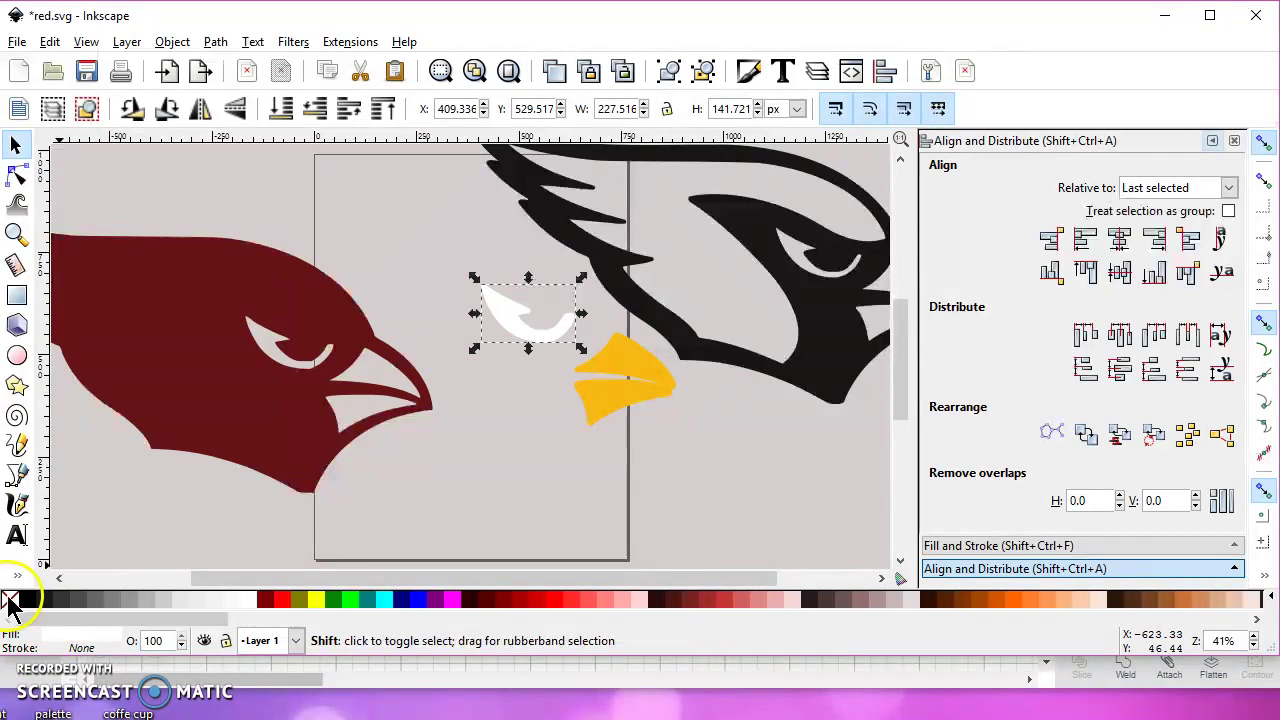
# Remove the strokes from the yellow beak and the black outline
pyautogui.click(220, 429)
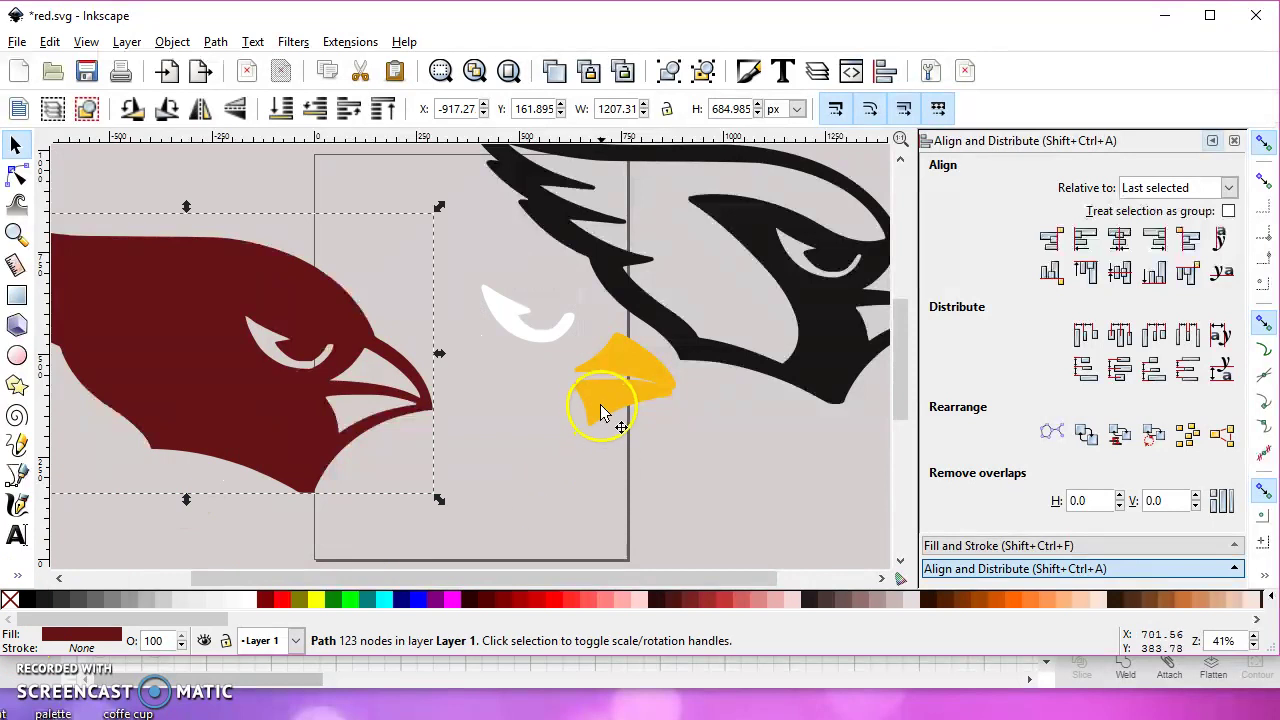
pyautogui.click(603, 408)
pyautogui.keyDown('shift'); pyautogui.click(16, 602); pyautogui.keyUp('shift')
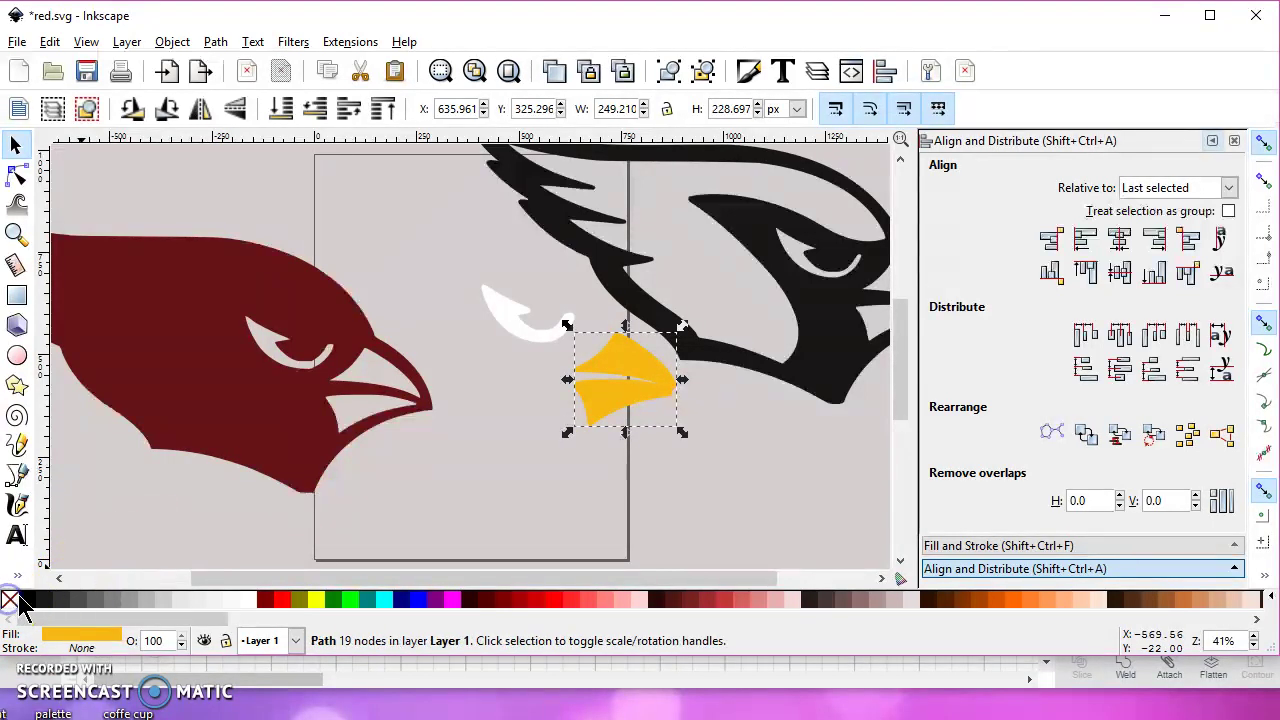
pyautogui.click(834, 372)
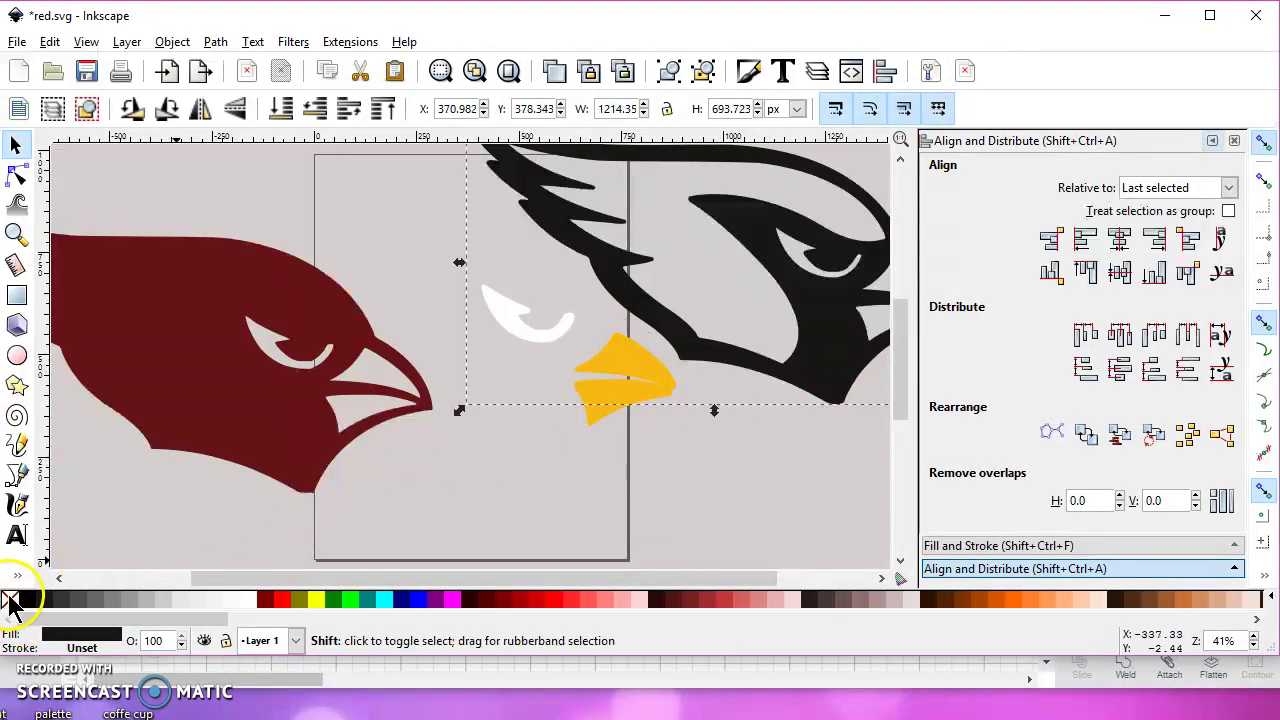
pyautogui.keyDown('shift'); pyautogui.click(12, 600); pyautogui.keyUp('shift')
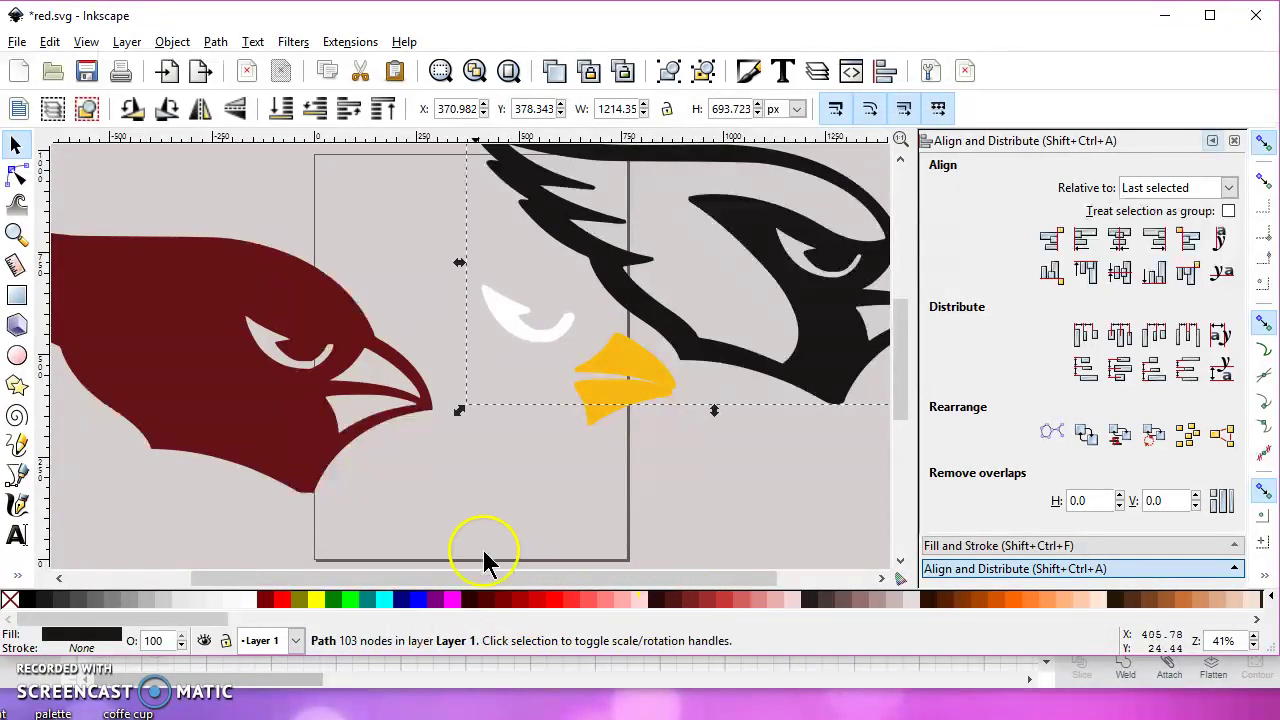
# Zoom to the yellow beak and remove its red outline, leaving it with no stroke
pyautogui.click(614, 404)
pyautogui.press('3')
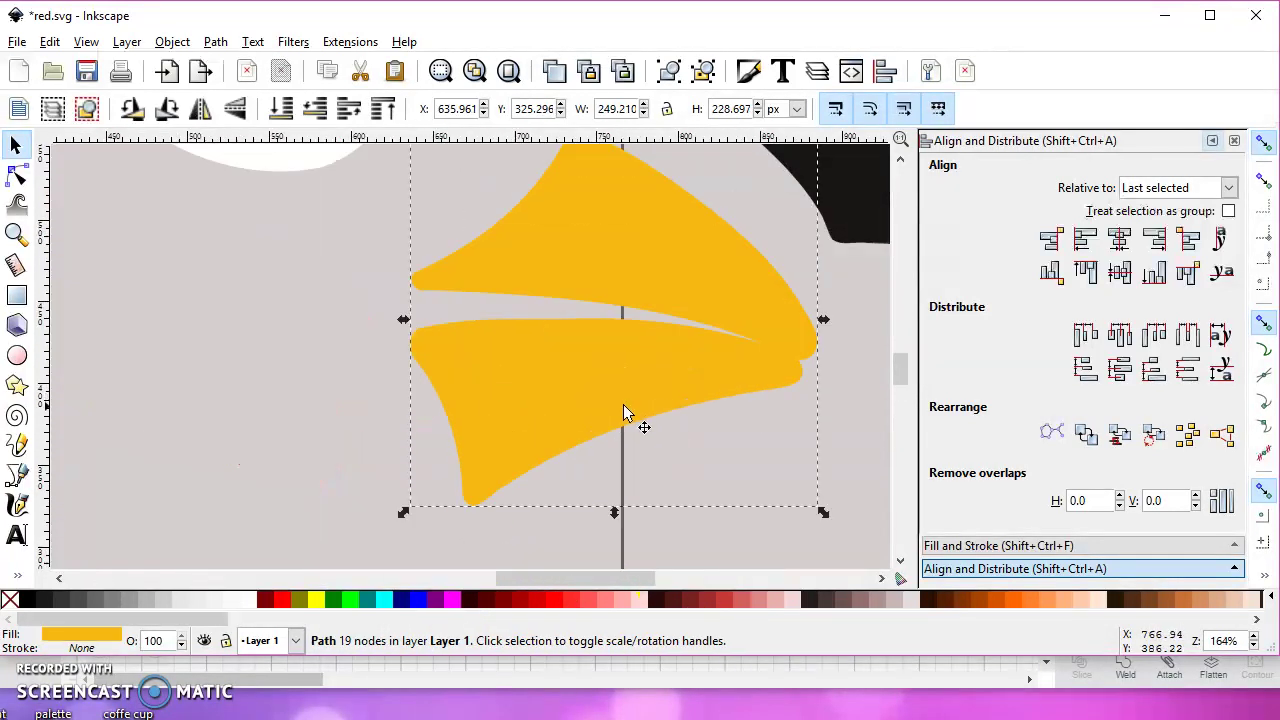
pyautogui.keyDown('shift'); pyautogui.click(554, 600); pyautogui.keyUp('shift')
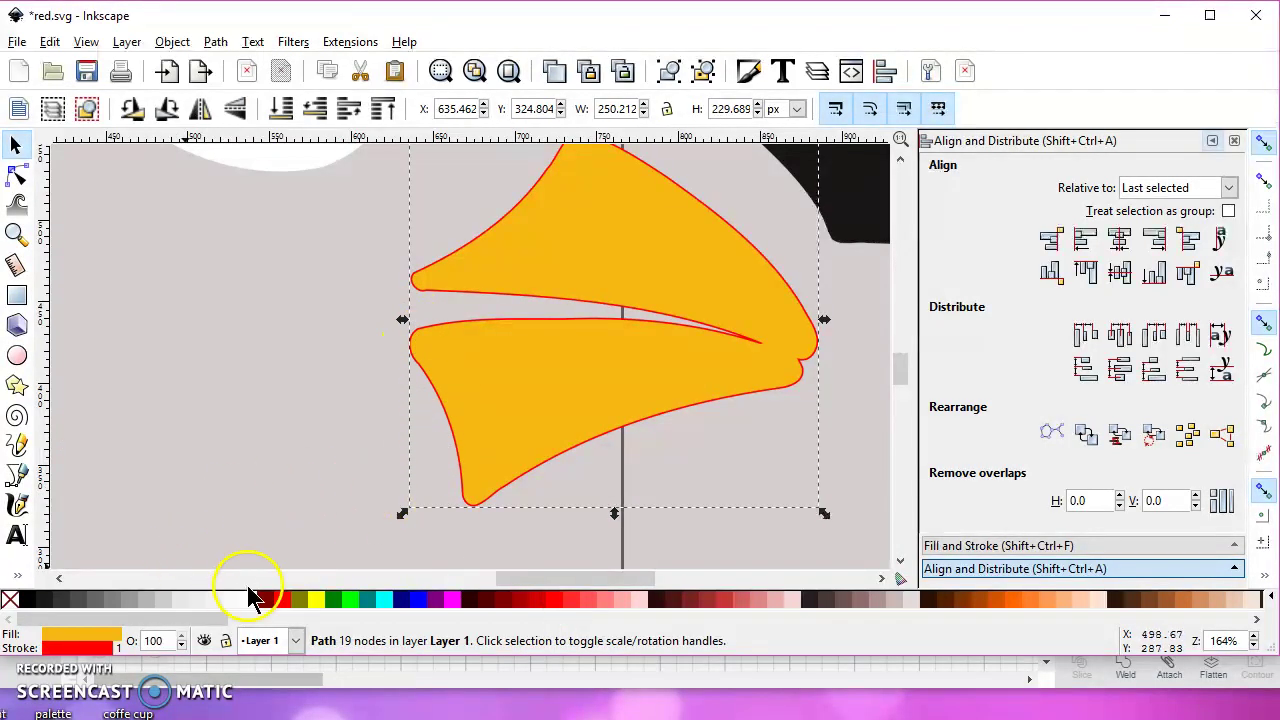
pyautogui.keyDown('shift'); pyautogui.click(9, 600); pyautogui.keyUp('shift')
# Fit the red head, beak and black outline back together and move the whole bird onto the page
pyautogui.keyDown('ctrl'); pyautogui.scroll(-5, 385, 440); pyautogui.keyUp('ctrl')
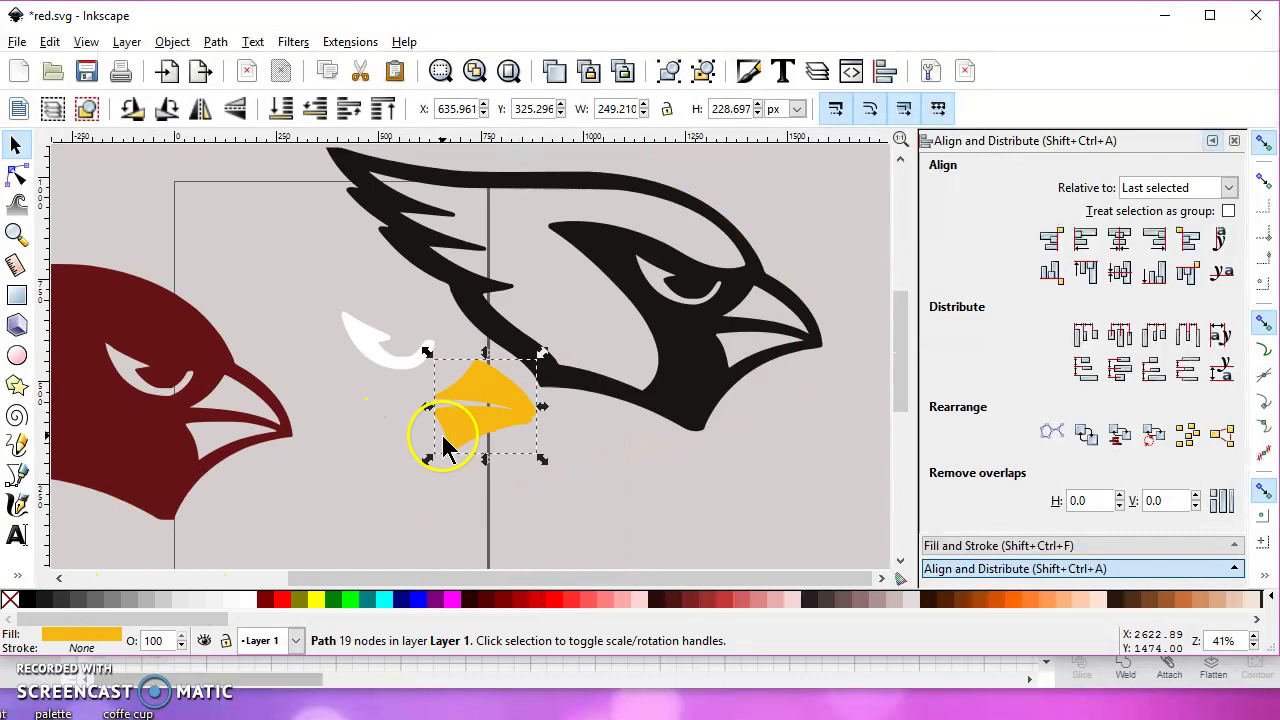
pyautogui.moveTo(197, 433); pyautogui.dragTo(415, 412)
pyautogui.click(486, 429)
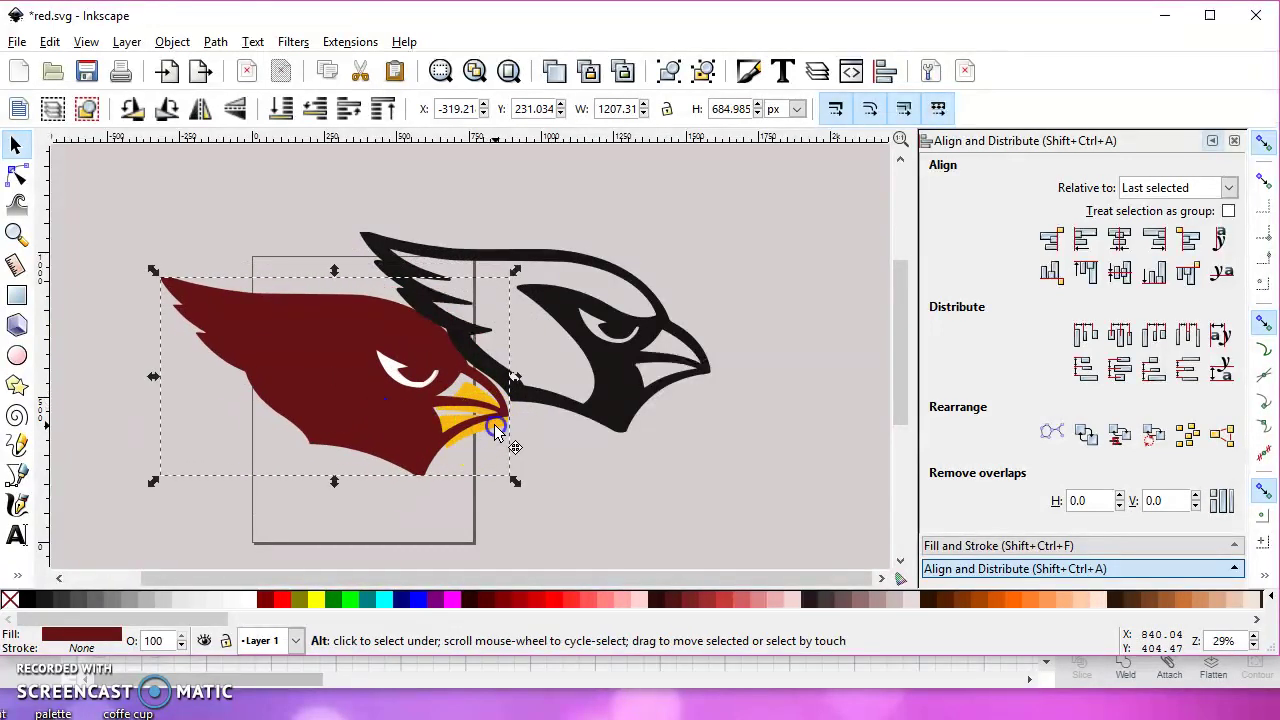
pyautogui.keyDown('alt'); pyautogui.click(494, 426); pyautogui.keyUp('alt')
pyautogui.moveTo(494, 426); pyautogui.dragTo(486, 410)
pyautogui.moveTo(608, 393); pyautogui.dragTo(399, 445)
pyautogui.moveTo(103, 274); pyautogui.dragTo(390, 413)
pyautogui.moveTo(297, 387); pyautogui.dragTo(325, 323)
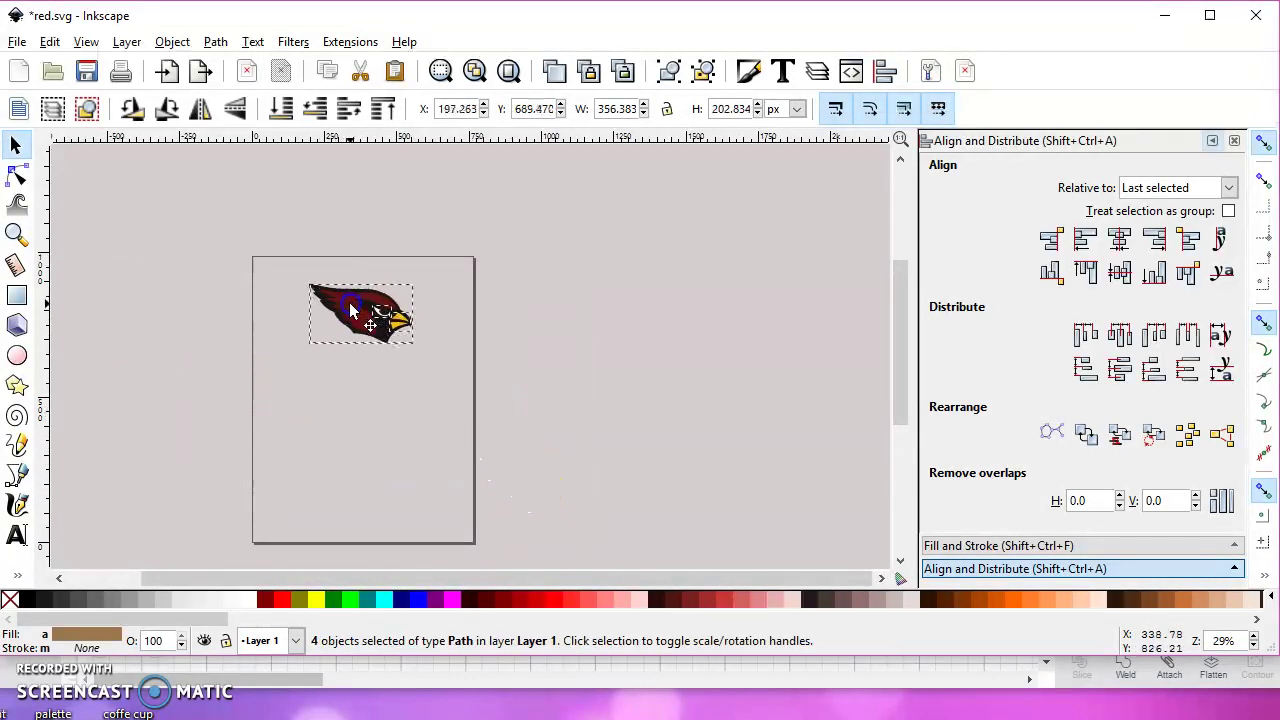
# Save the drawing over the existing red.svg with Save As, confirming the replace
pyautogui.click(17, 42)
pyautogui.click(51, 206)
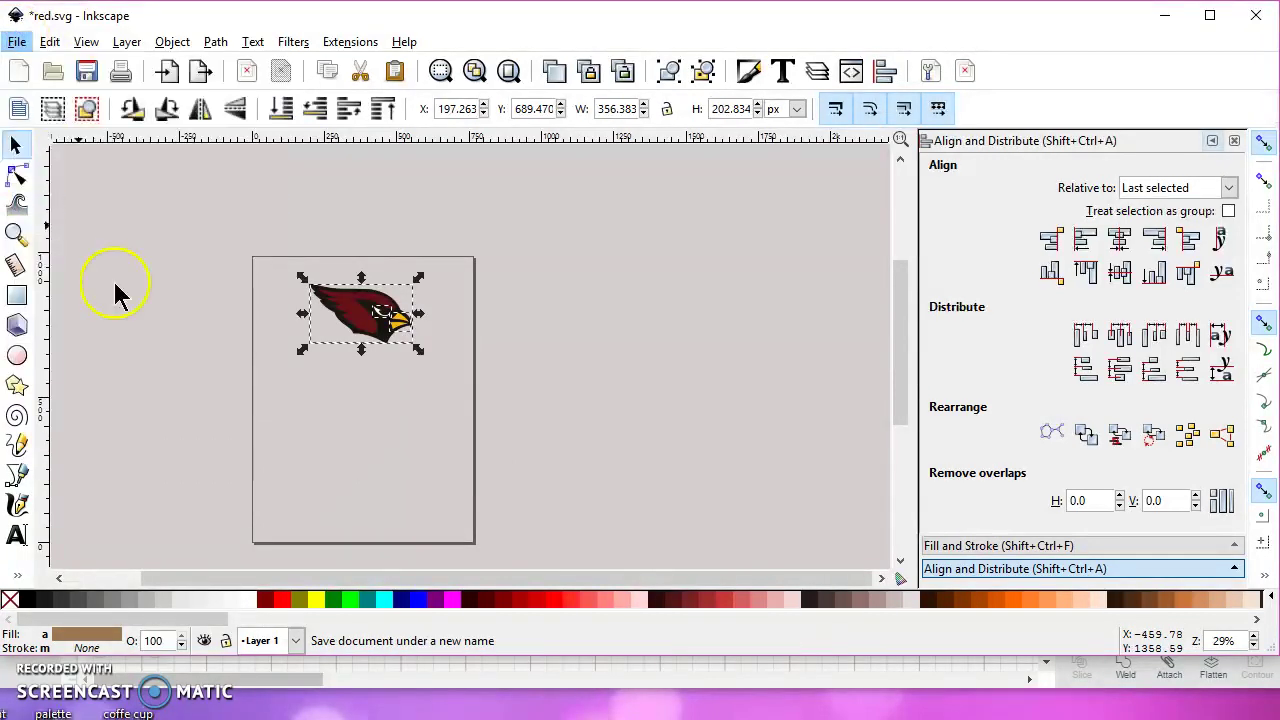
pyautogui.write('r')
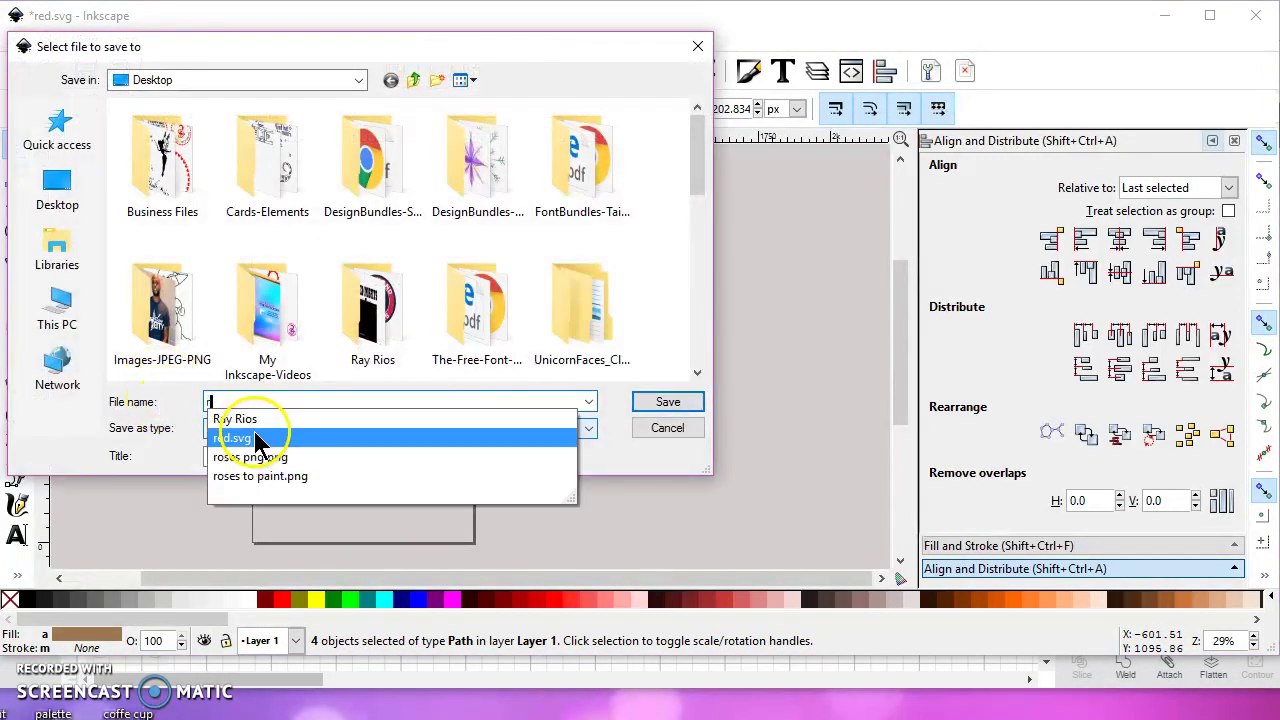
pyautogui.click(250, 440)
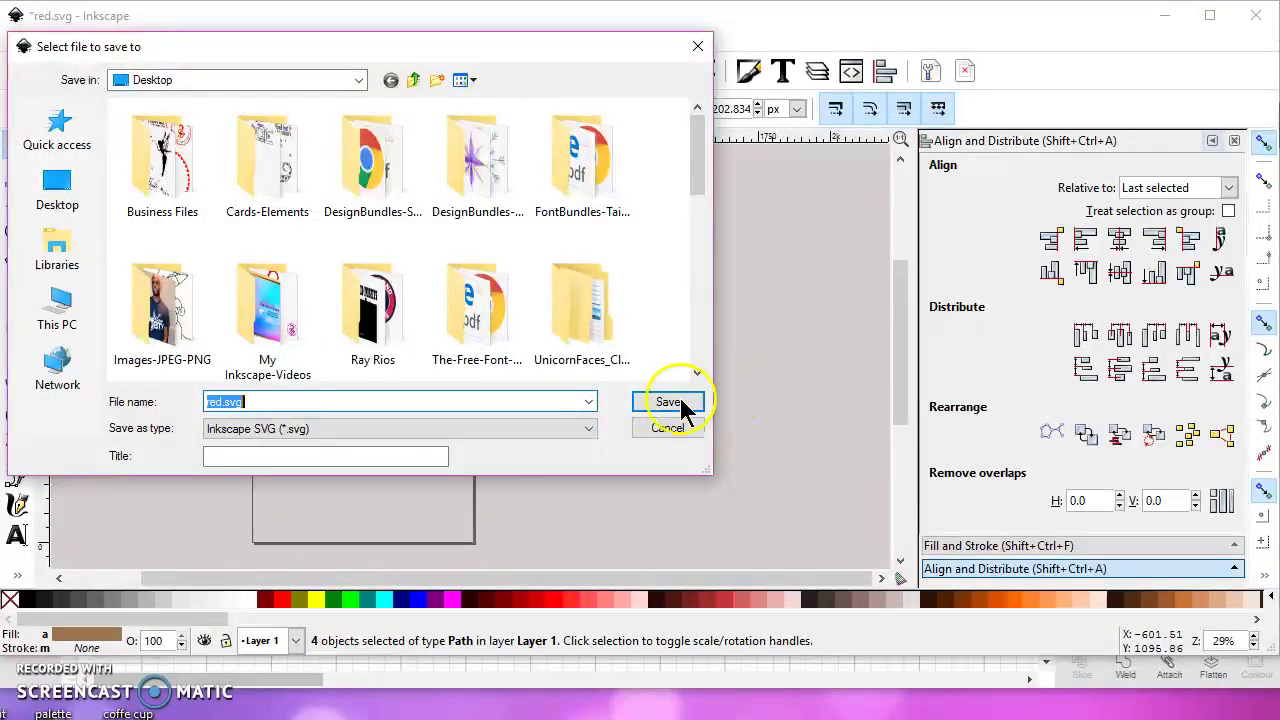
pyautogui.click(672, 404)
pyautogui.click(790, 423)
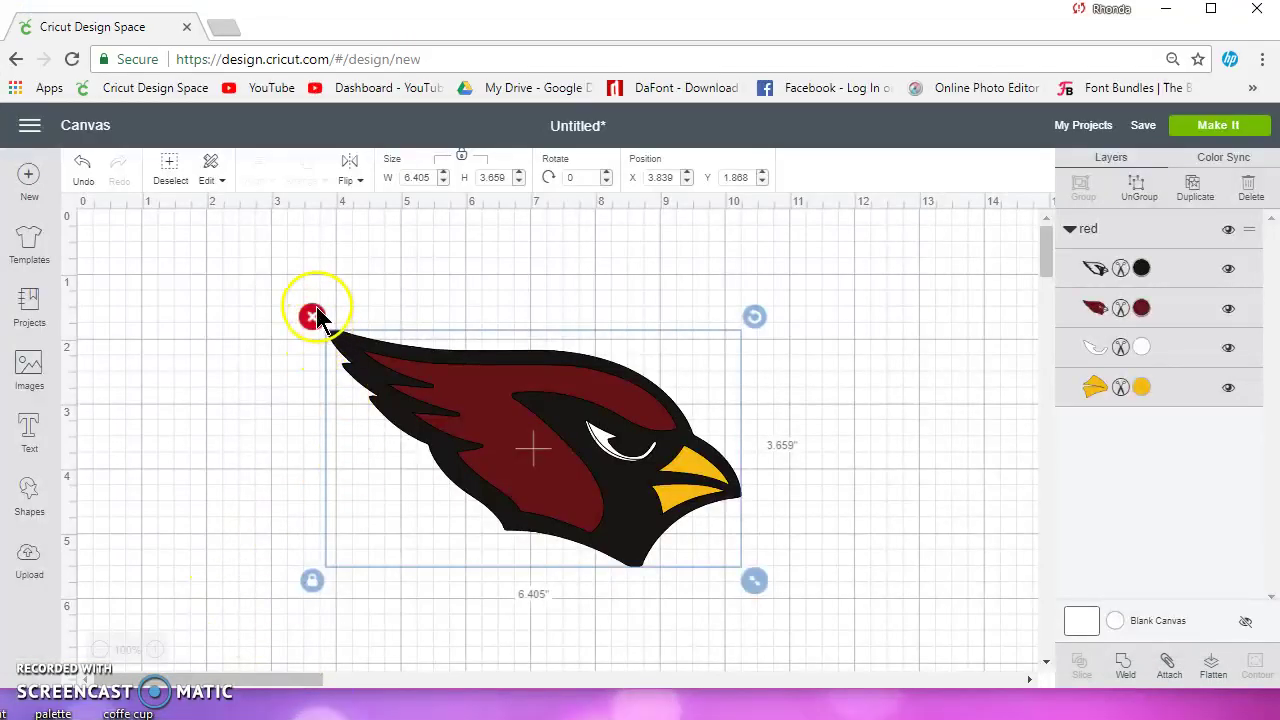
# Delete the old cardinal and upload red.svg, continuing past the unsupported-items warning
pyautogui.click(312, 316)
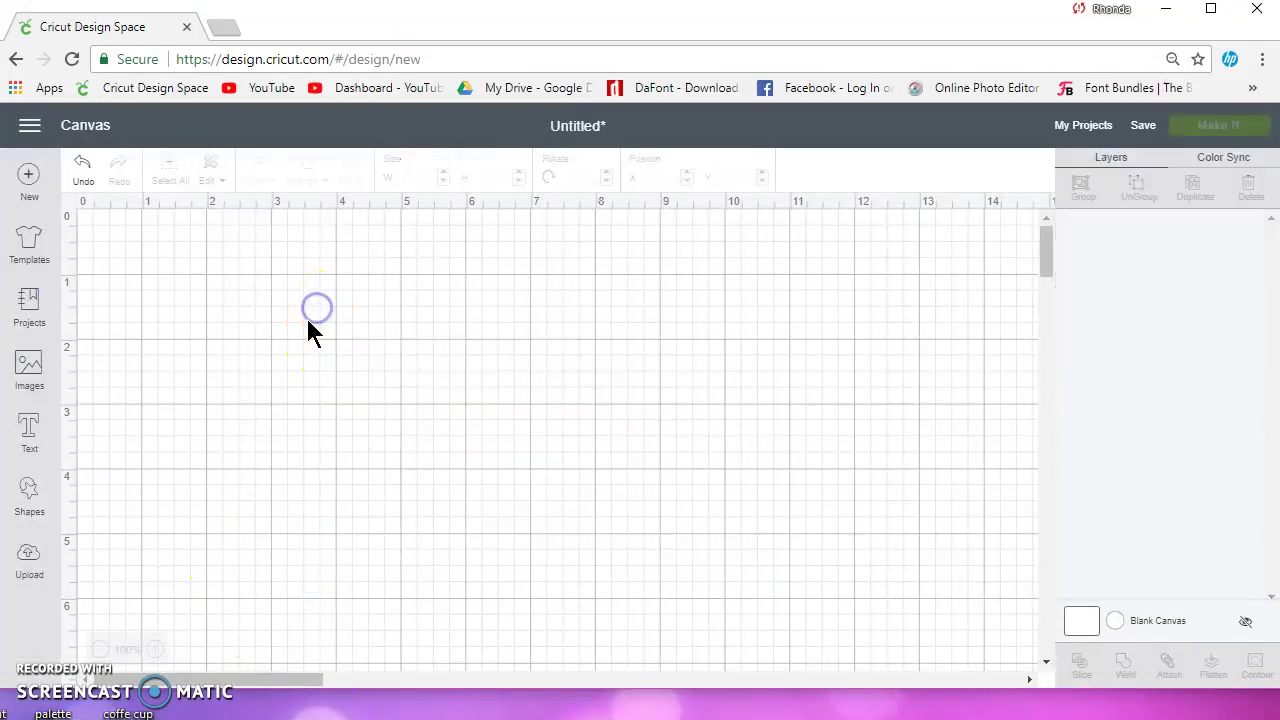
pyautogui.click(27, 560)
pyautogui.click(356, 378)
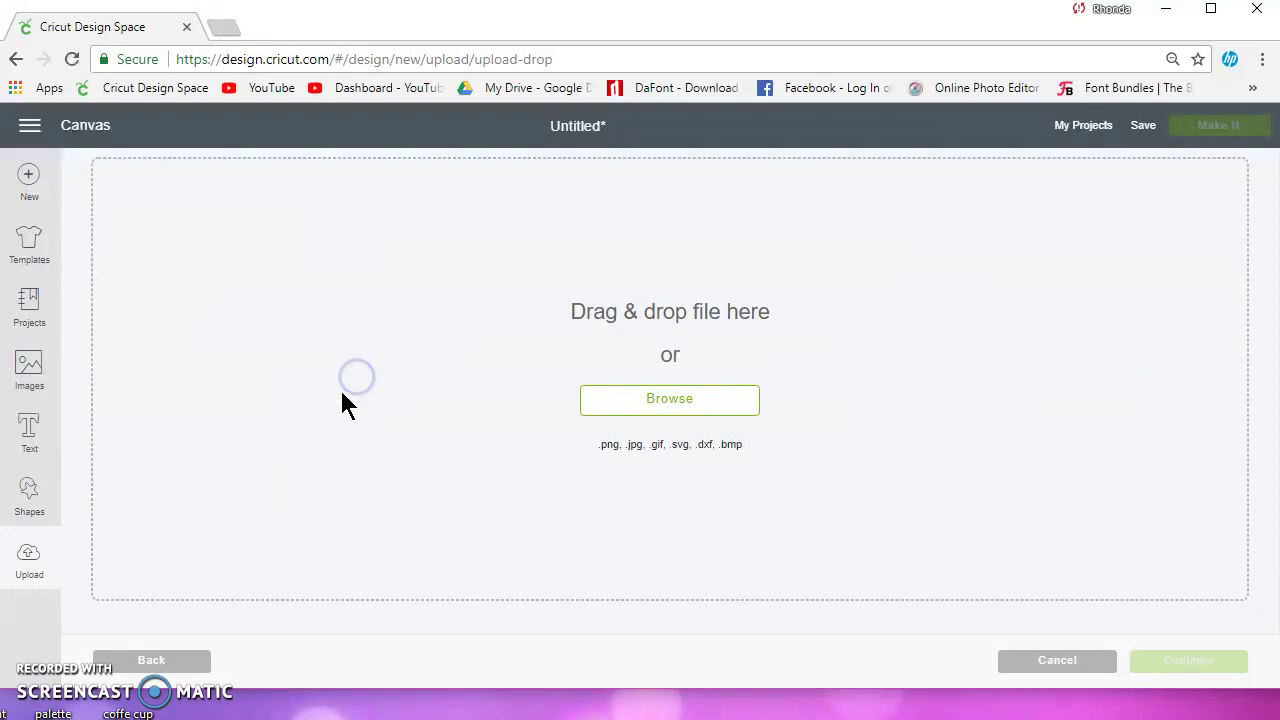
pyautogui.click(686, 400)
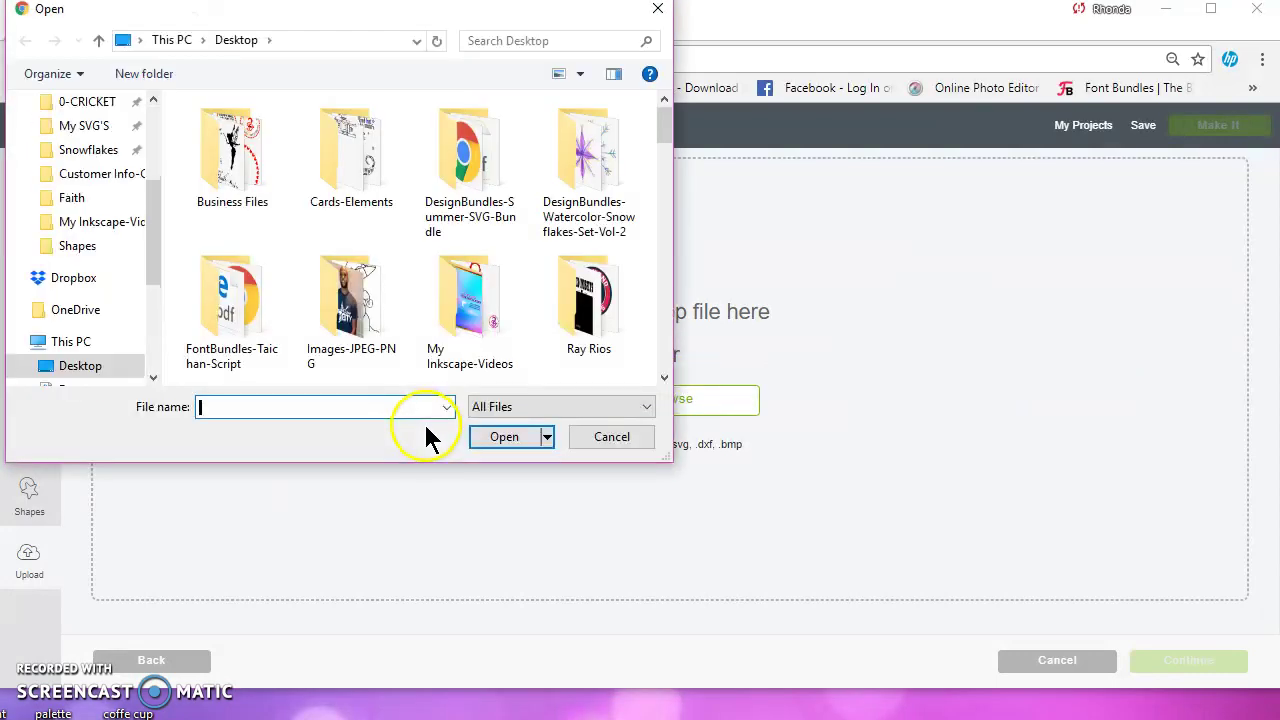
pyautogui.click(446, 406)
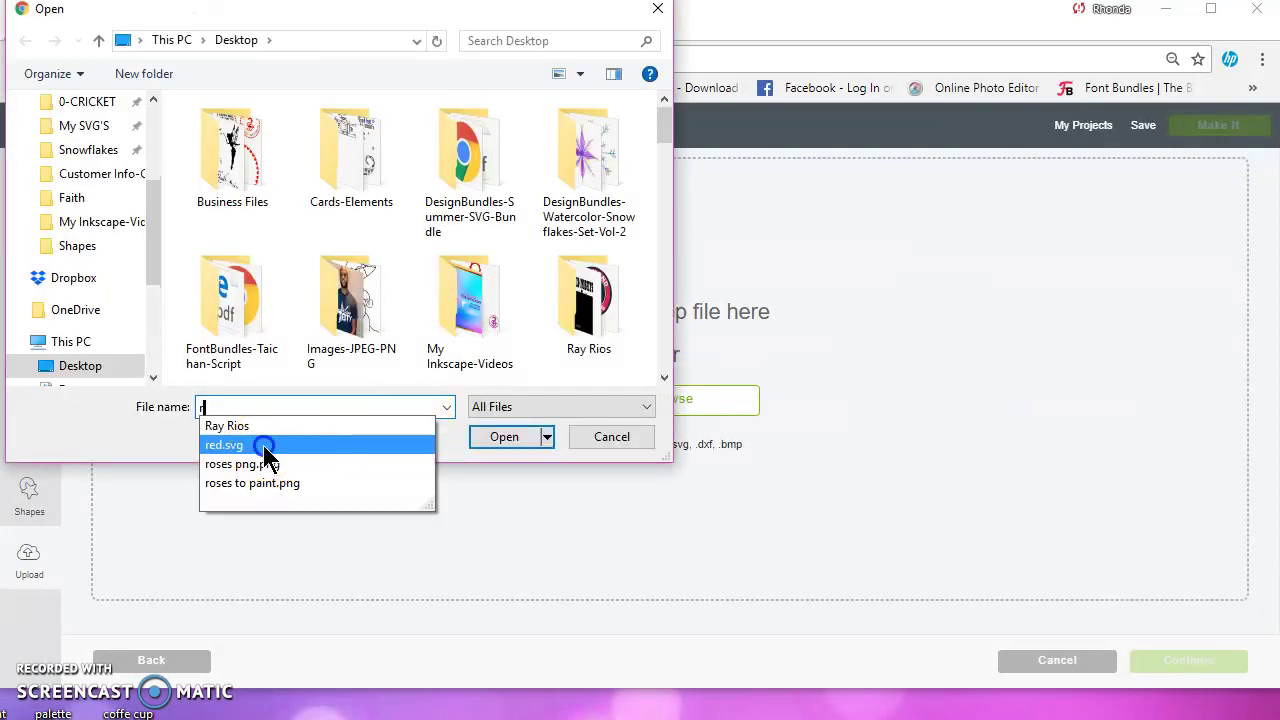
pyautogui.click(235, 443)
pyautogui.click(490, 438)
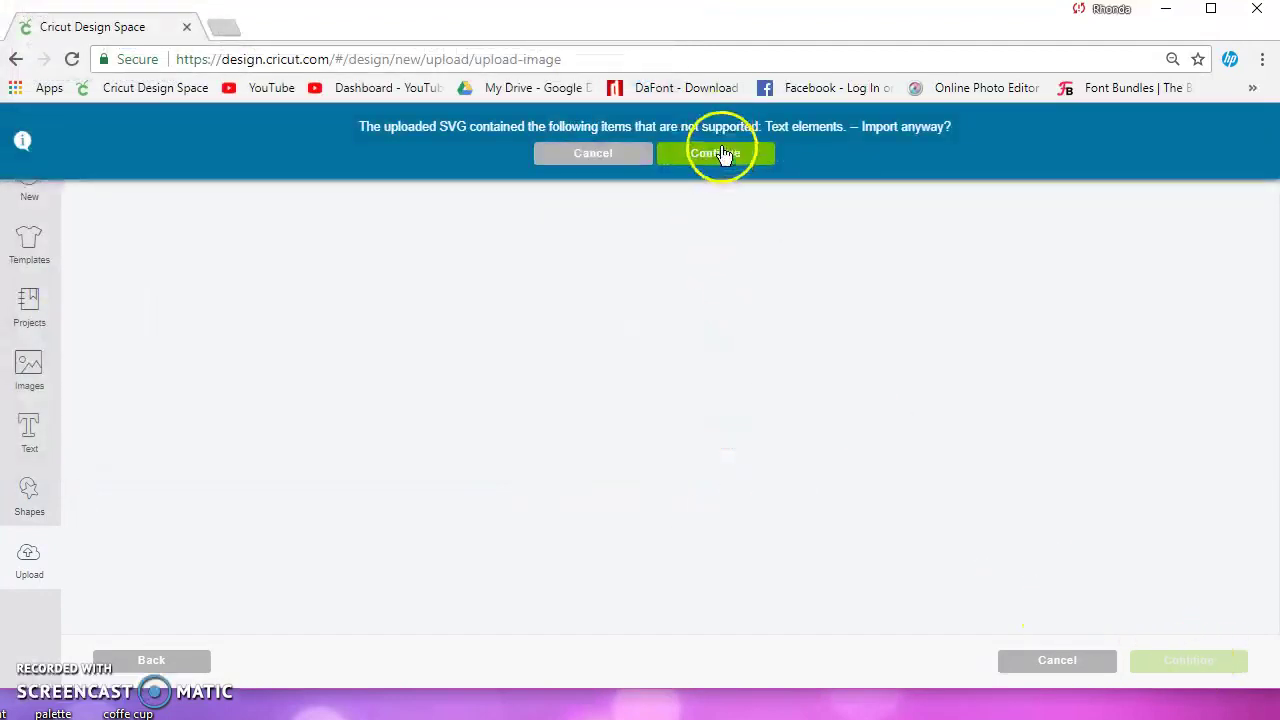
pyautogui.click(722, 153)
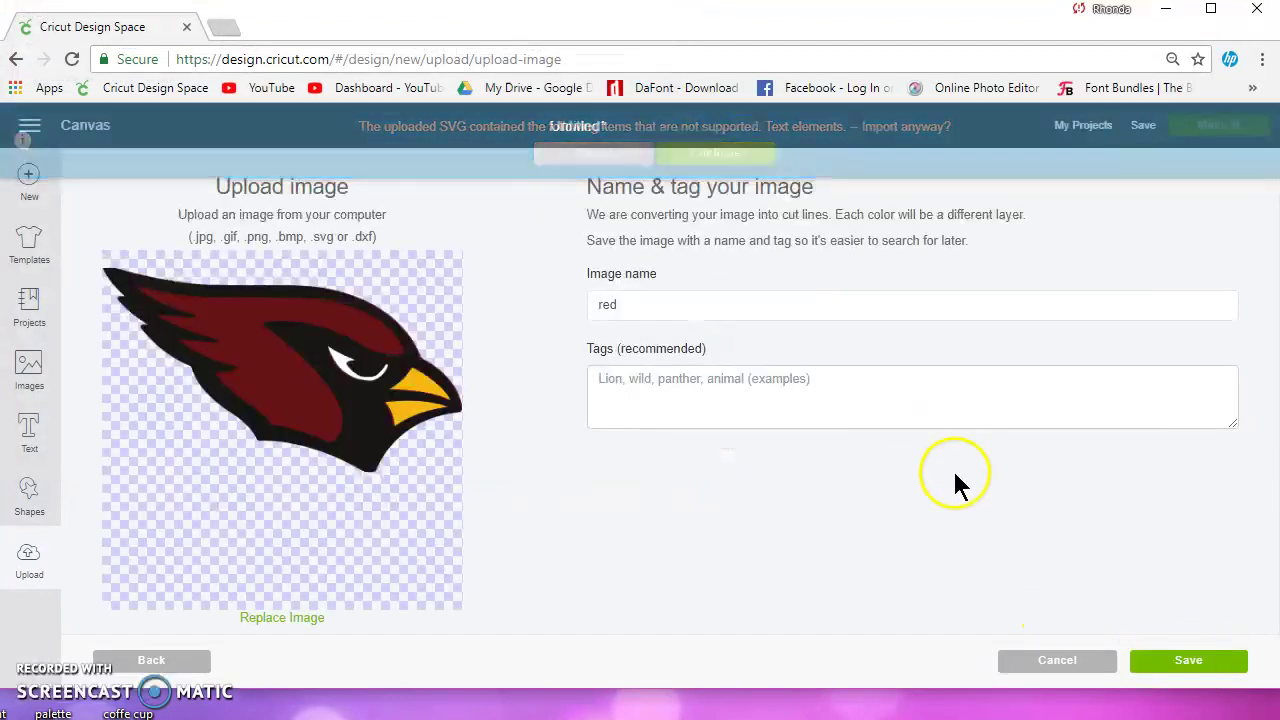
# Save the uploaded cardinal image and insert it onto the canvas
pyautogui.click(1196, 654)
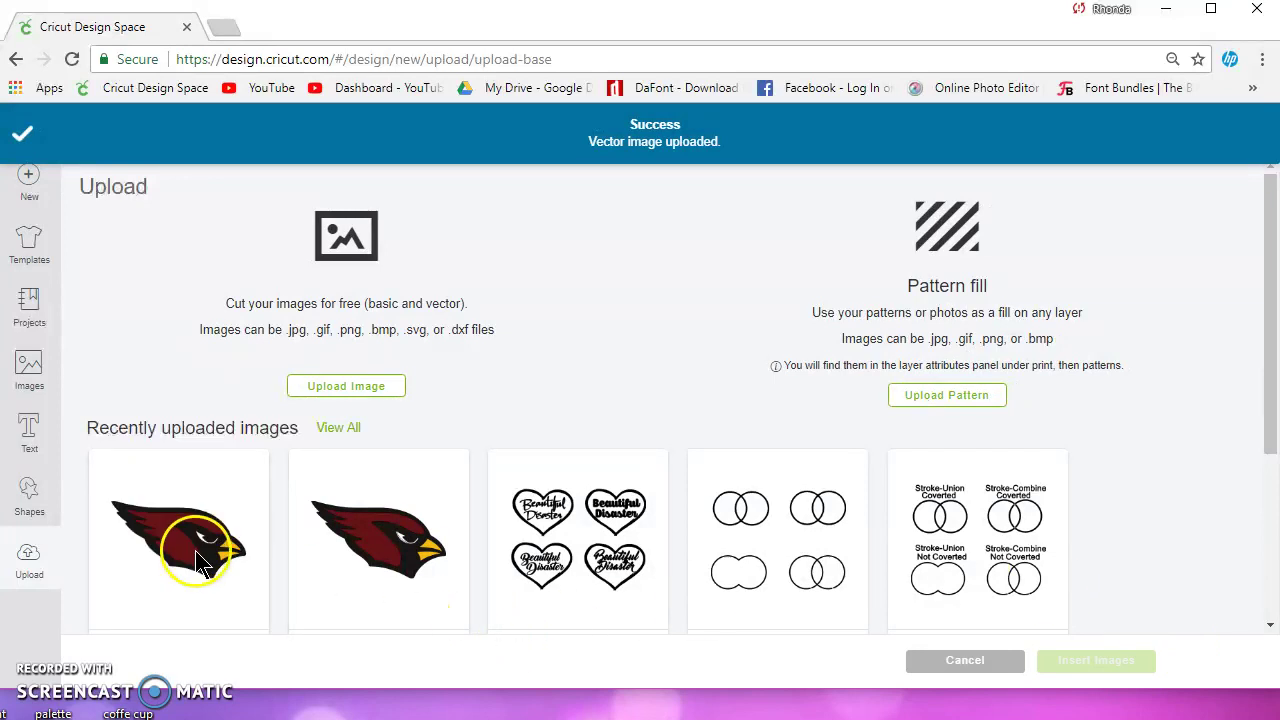
pyautogui.click(197, 556)
pyautogui.click(1063, 663)
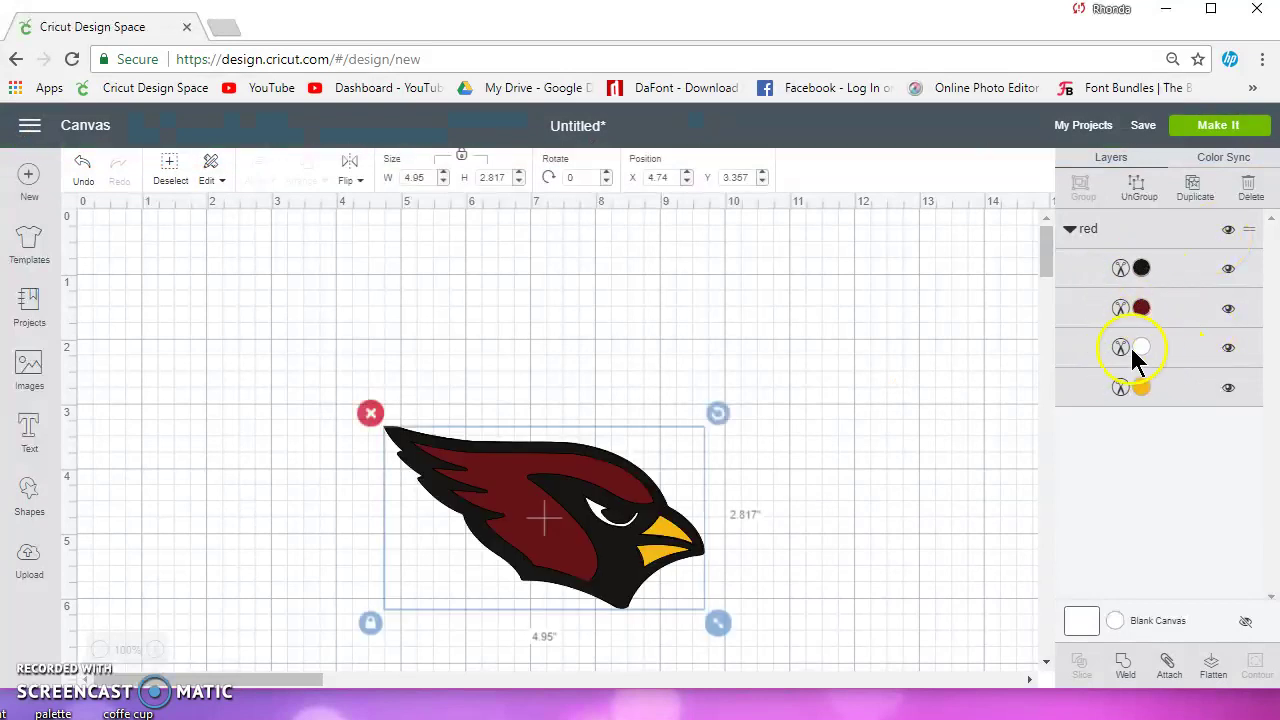
# Ungroup the cardinal, spread apart the outline, body, beak and eye, then open Make It
pyautogui.moveTo(629, 485); pyautogui.dragTo(472, 340)
pyautogui.click(1138, 188)
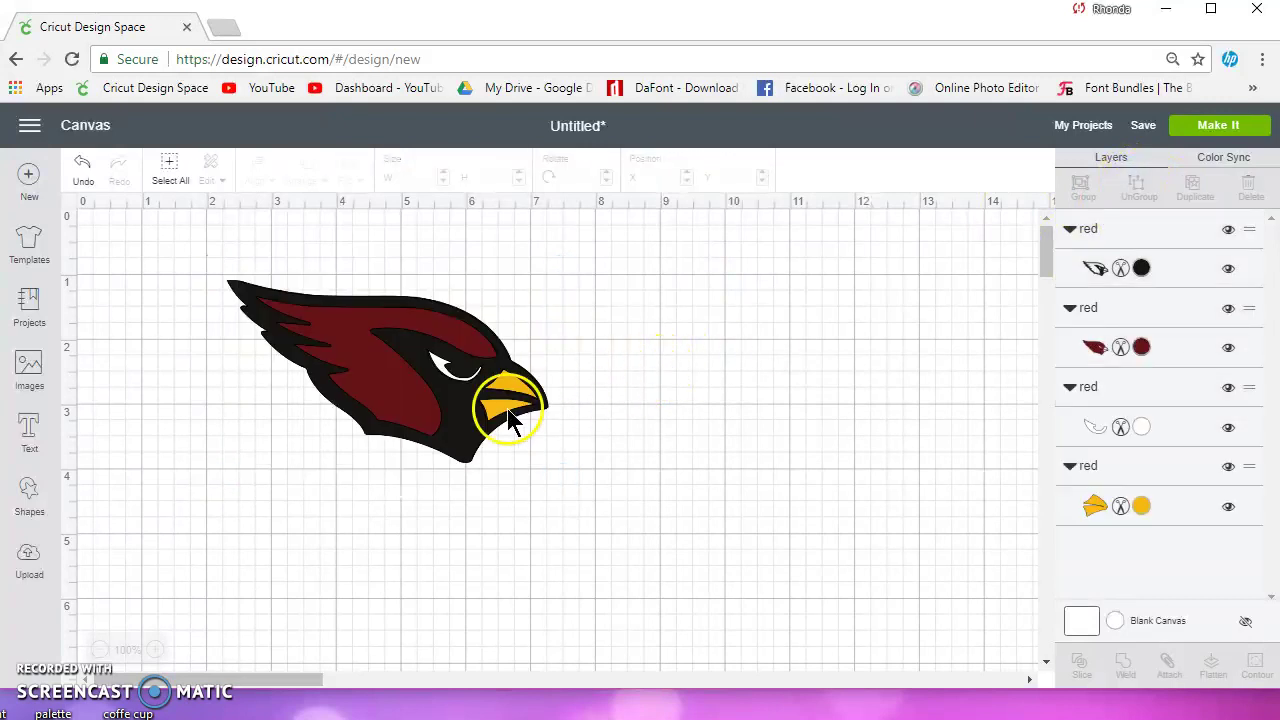
pyautogui.moveTo(394, 406); pyautogui.dragTo(836, 432)
pyautogui.moveTo(420, 410); pyautogui.dragTo(310, 510)
pyautogui.moveTo(510, 423); pyautogui.dragTo(585, 400)
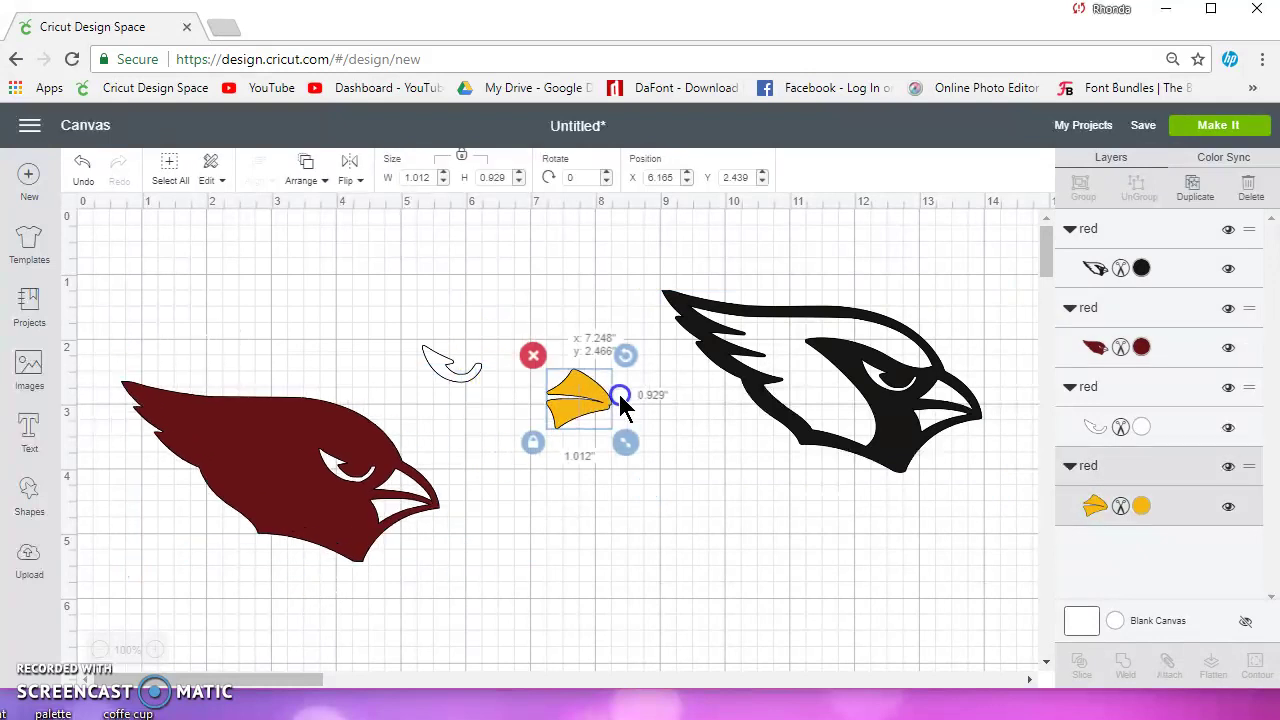
pyautogui.moveTo(436, 366); pyautogui.dragTo(416, 321)
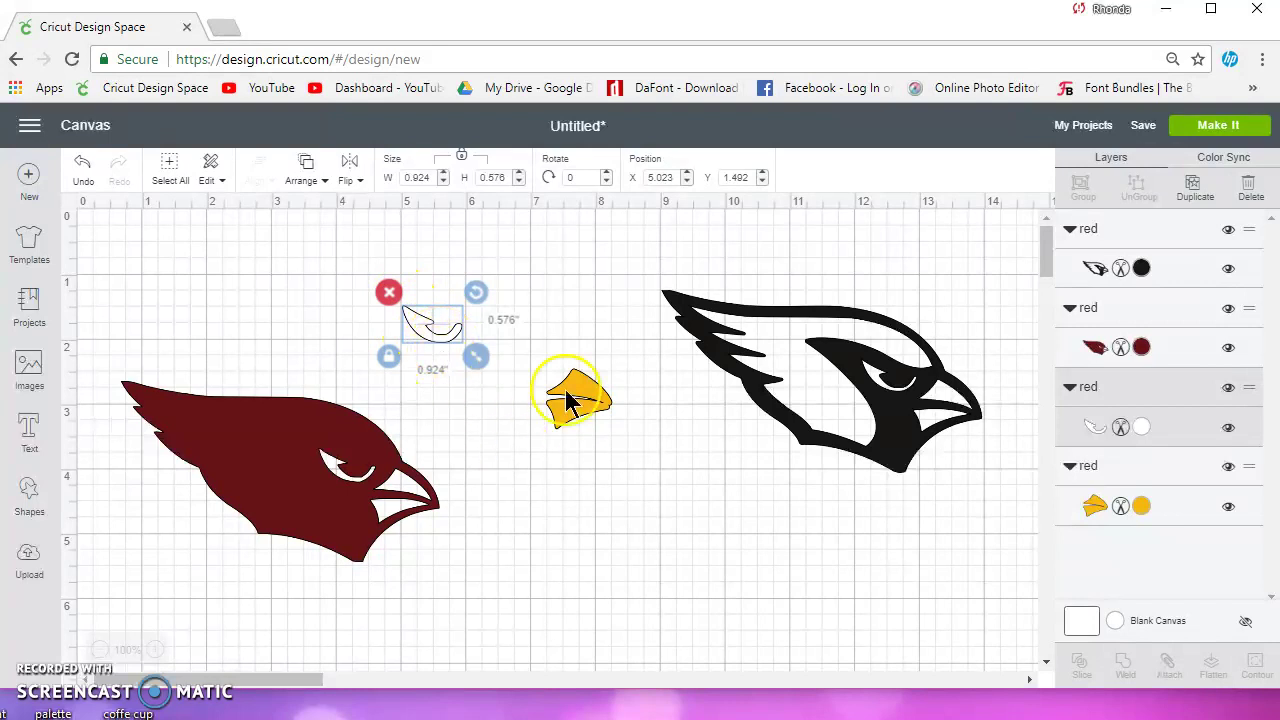
pyautogui.click(1218, 124)
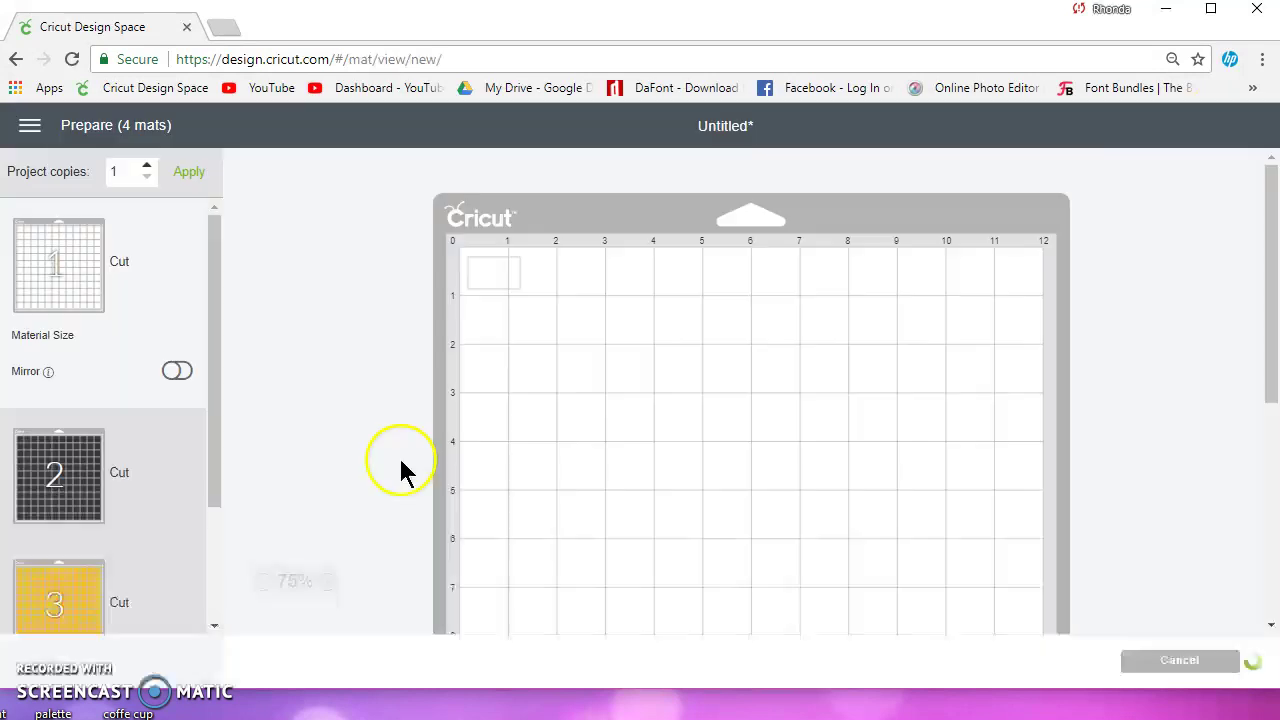
# Preview the black outline, yellow beak and maroon body mats, then return to the canvas
pyautogui.click(68, 508)
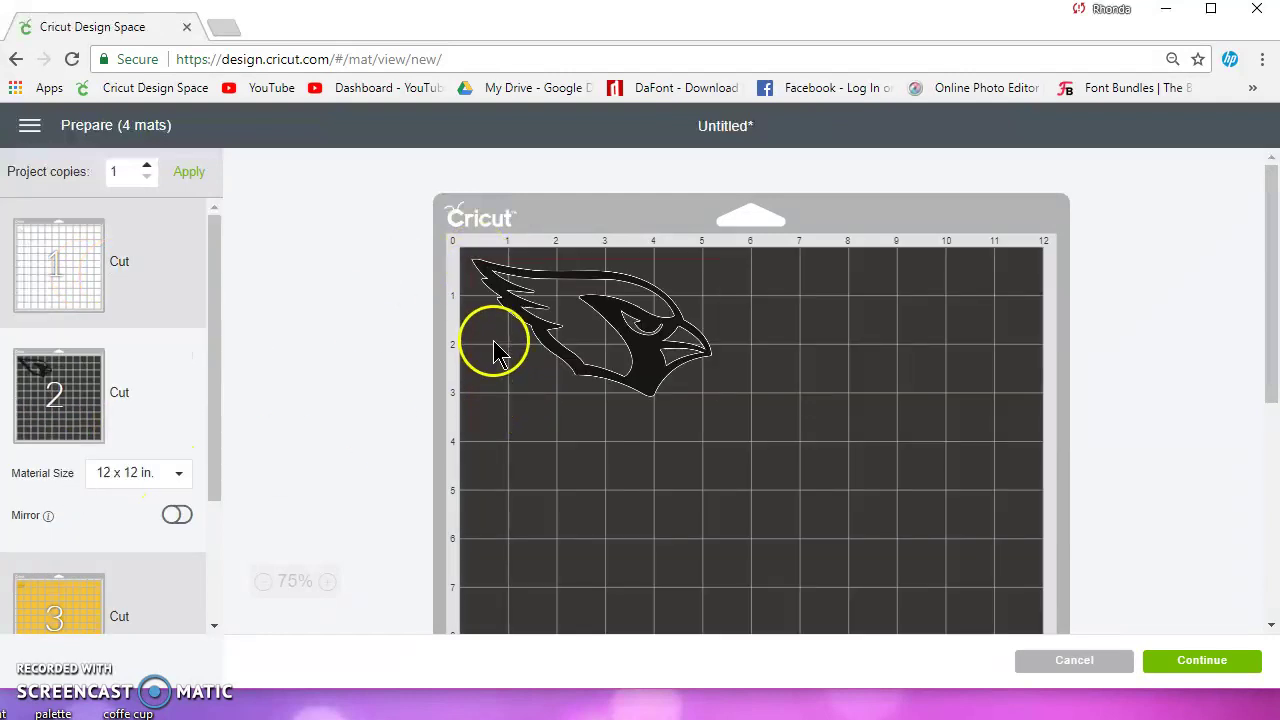
pyautogui.click(68, 600)
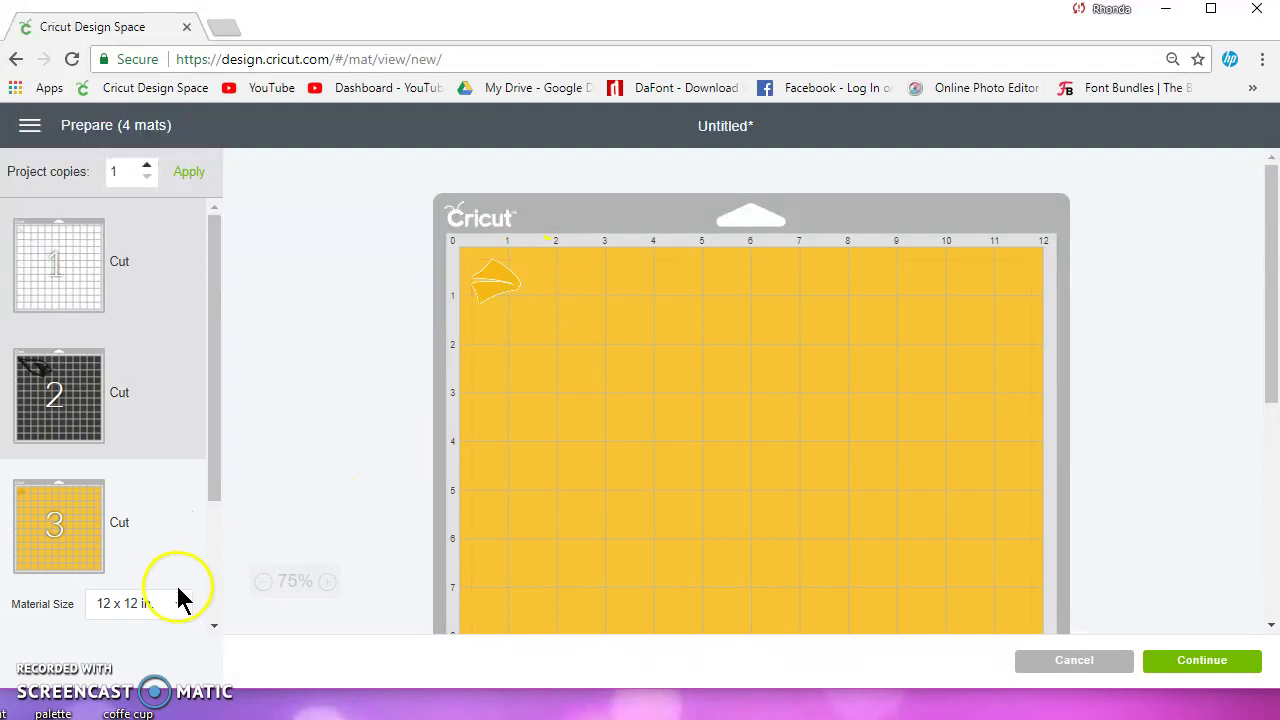
pyautogui.scroll(-4, 180, 520)
pyautogui.click(94, 563)
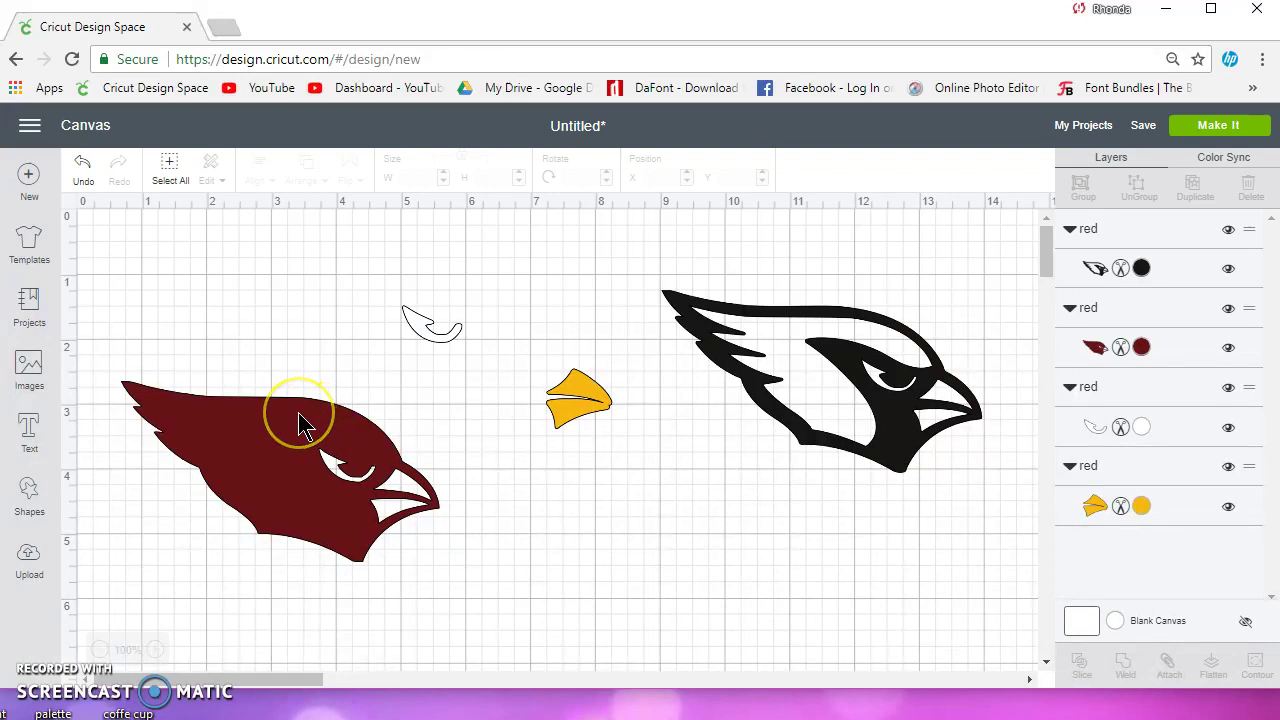
pyautogui.click(97, 652)
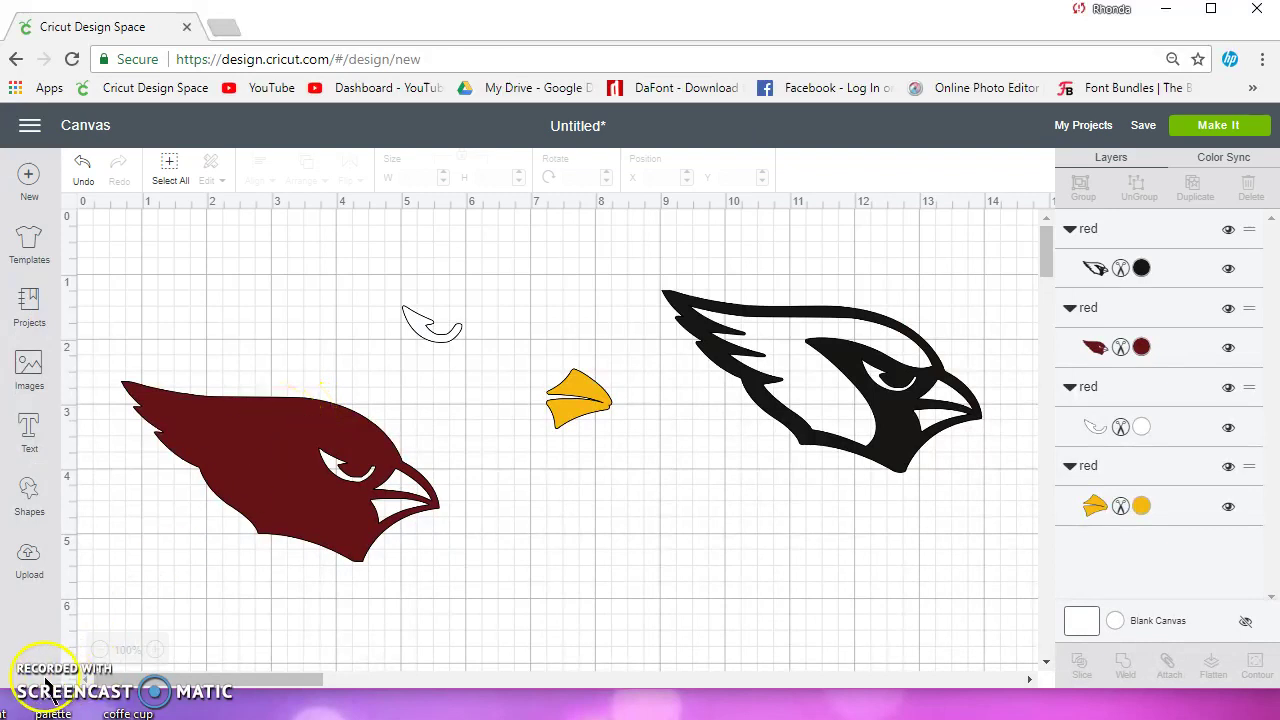